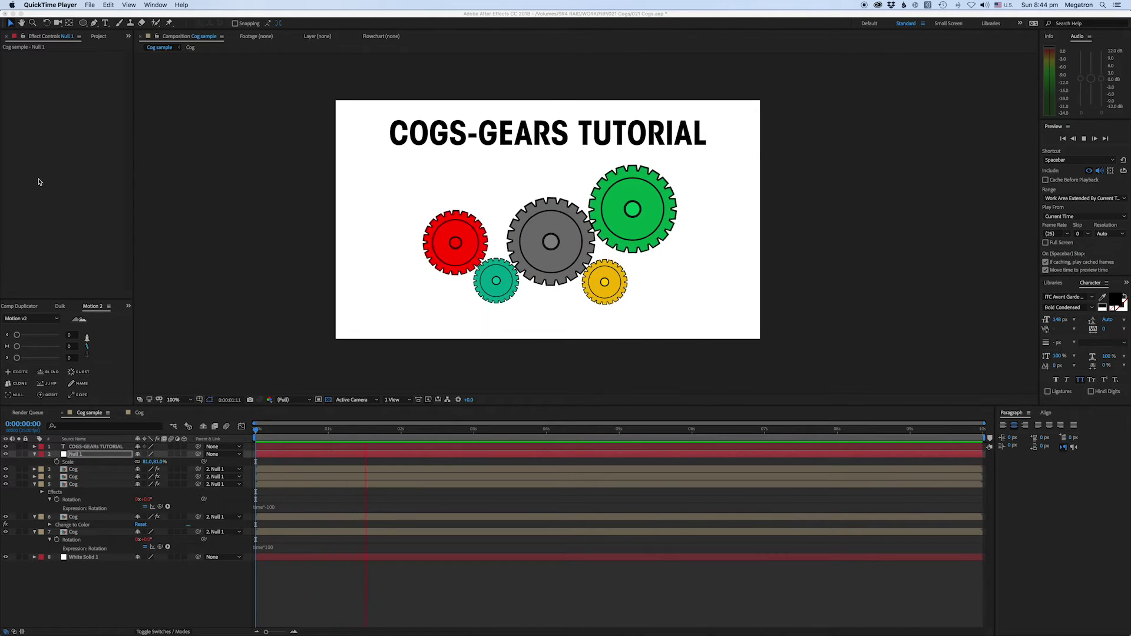
Step: Stop the preview of the sample cog composition and bring up the project's item list
left_click(112, 139)
key("space")
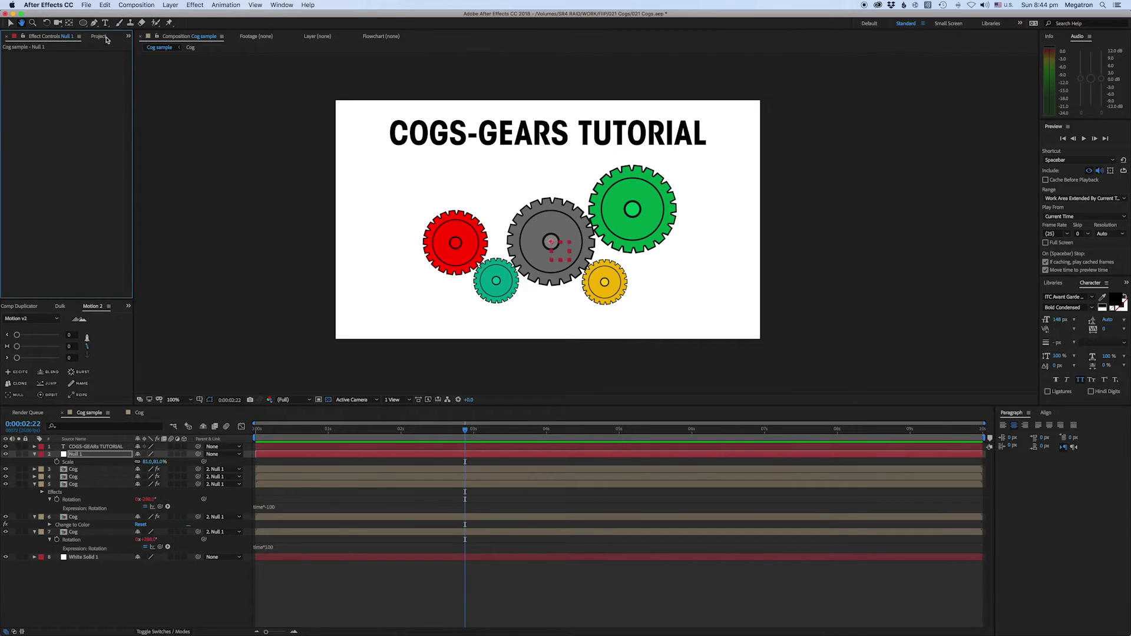
left_click(105, 38)
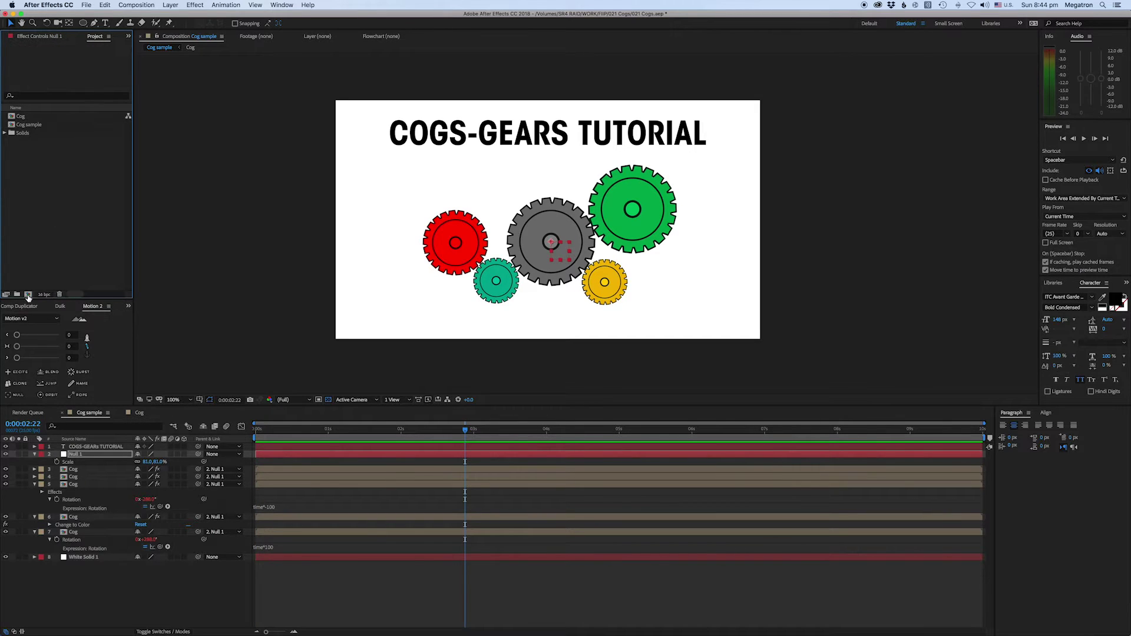
Step: Create a new 1080 × 1080 px composition named "The cog" with a 10-second duration
left_click(28, 296)
left_click(303, 179)
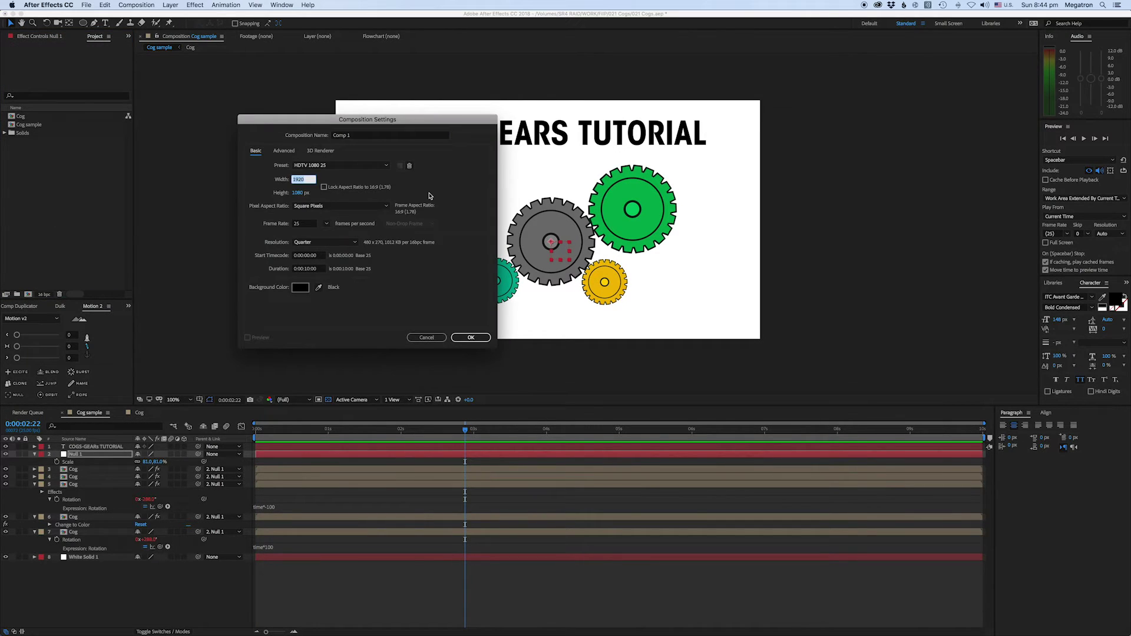
type("1080")
left_click(350, 136)
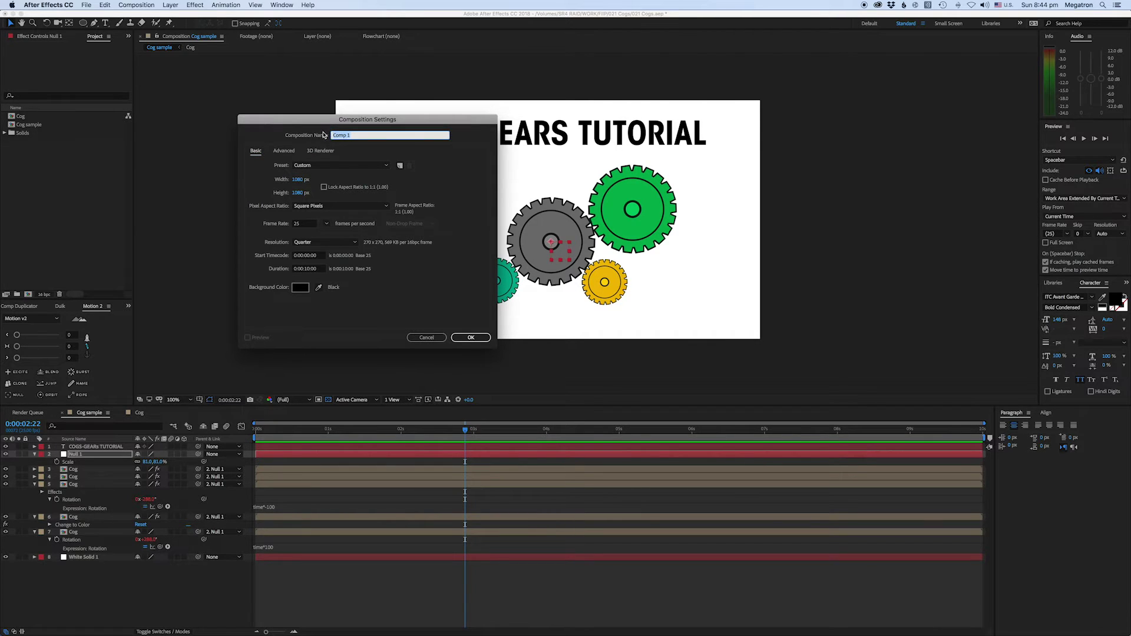
left_click(308, 269)
double_click(311, 269)
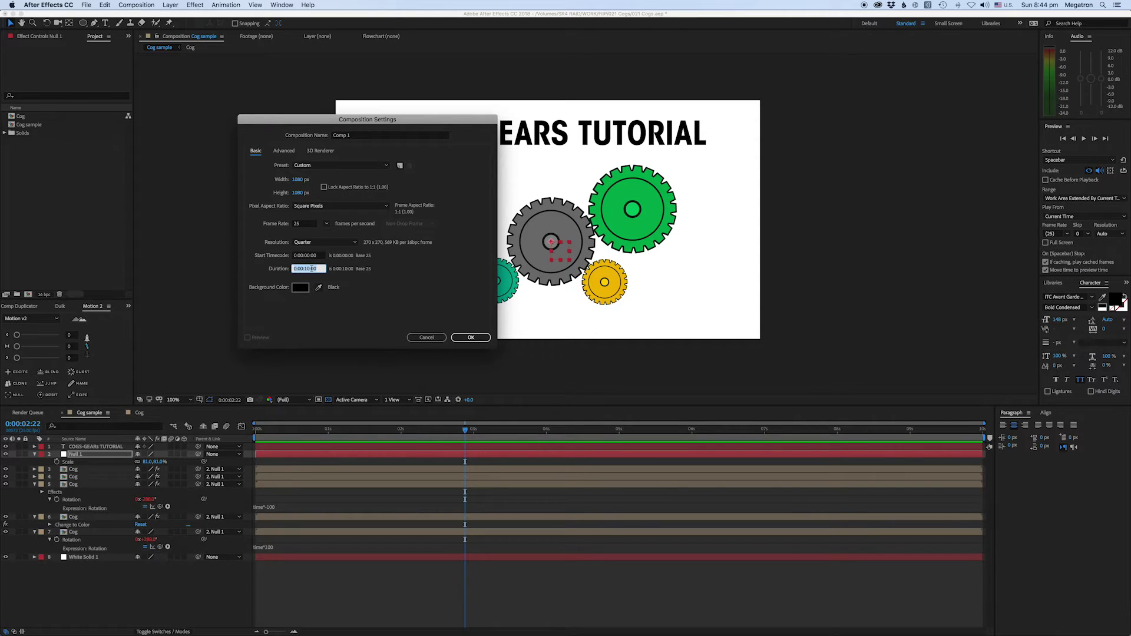
type("1000")
key("Tab")
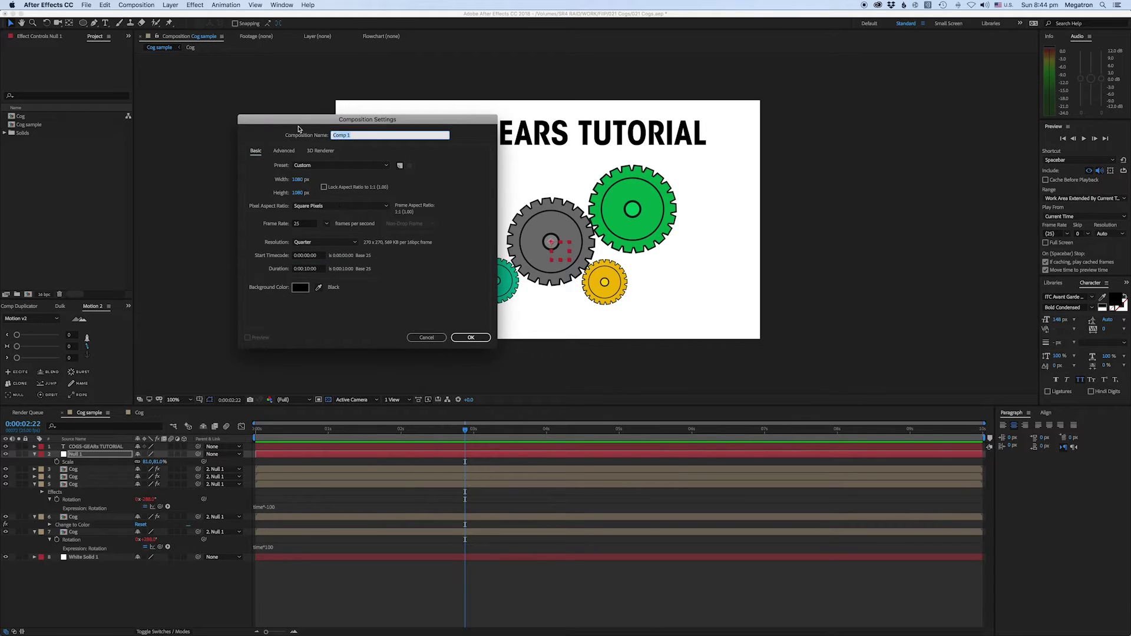
type("The cog")
key("Return")
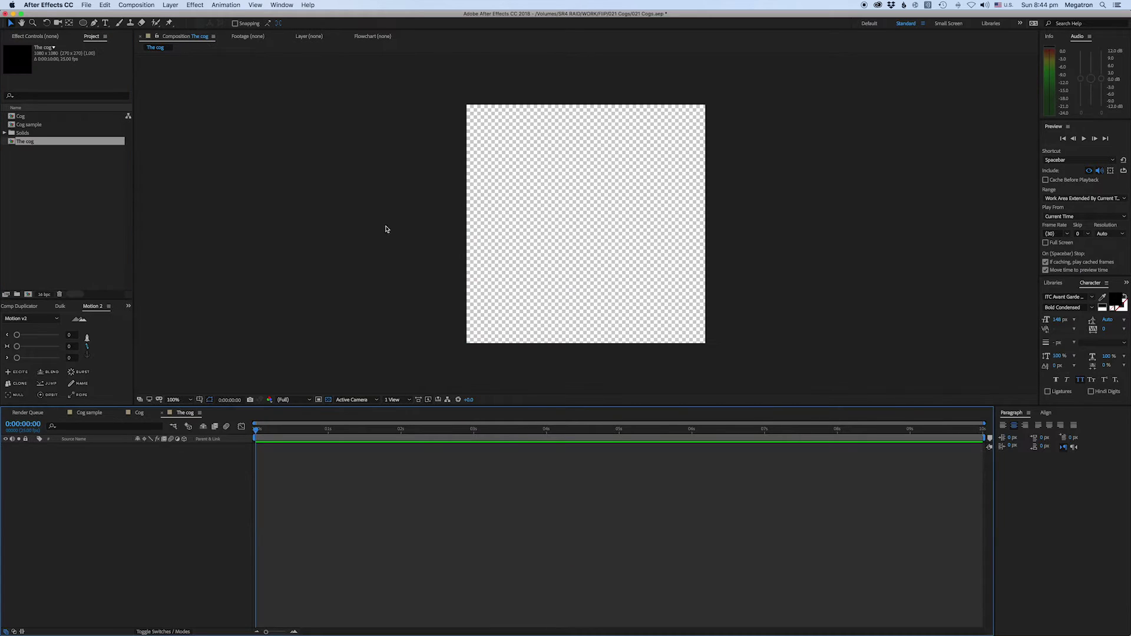
Step: Turn on the Title/Action Safe overlay and magnify the view closely around the composition's centre crosshair
left_click(200, 401)
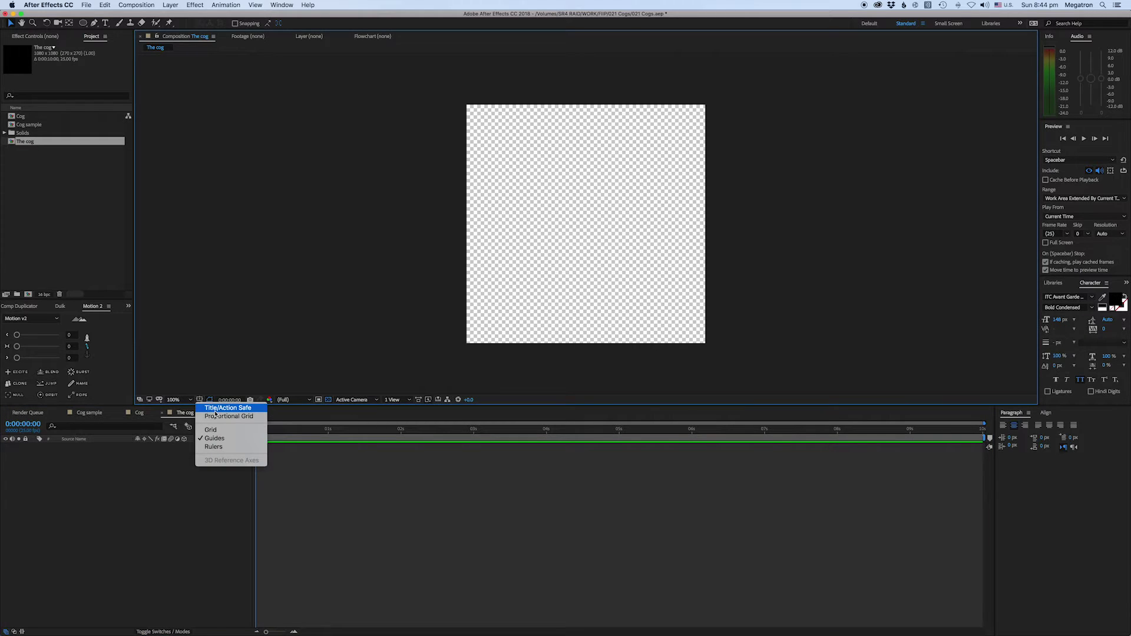
left_click(216, 410)
key("period")
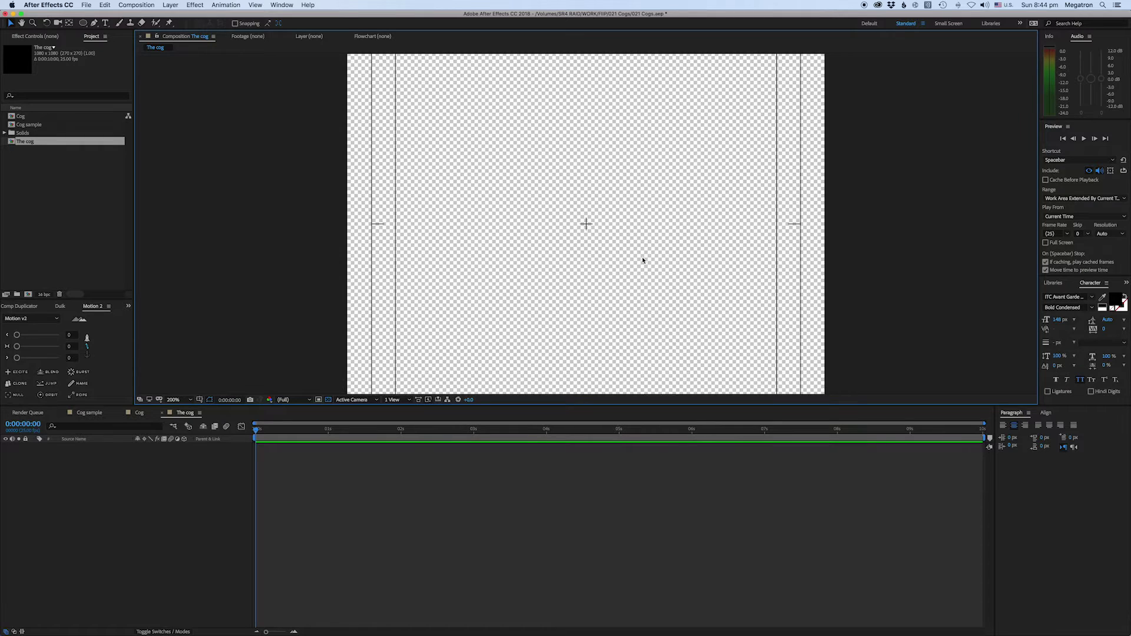
key("period")
key("period")
key("period")
key("period")
key("period")
left_click(557, 505)
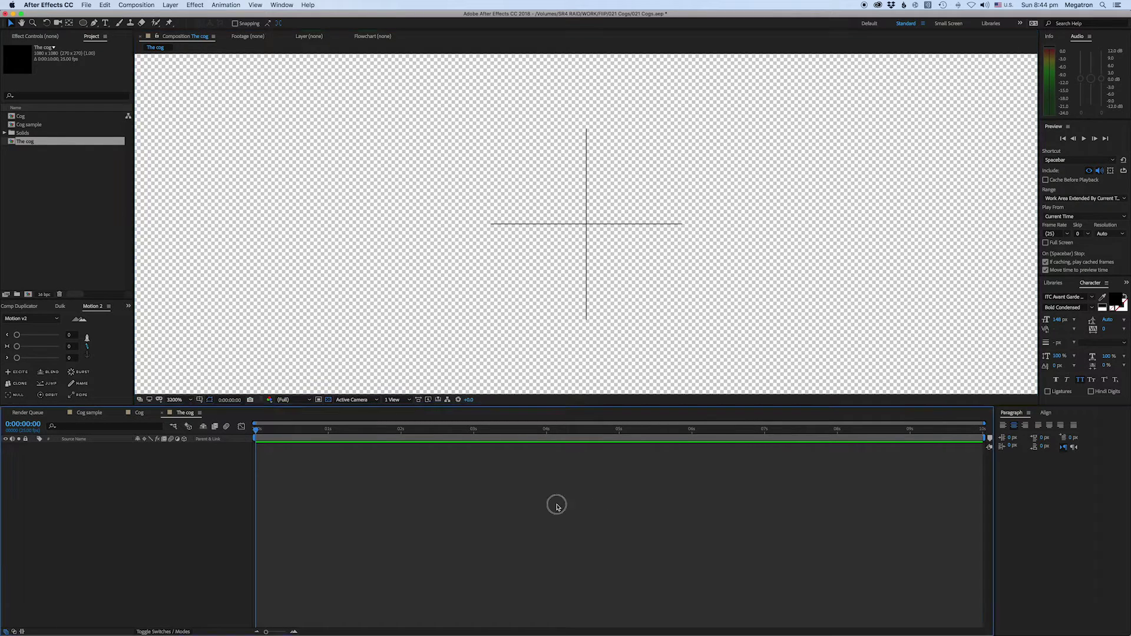
Step: Choose the Pen tool and set the shape stroke to none
left_click(95, 24)
left_click(254, 27)
left_click(12, 53)
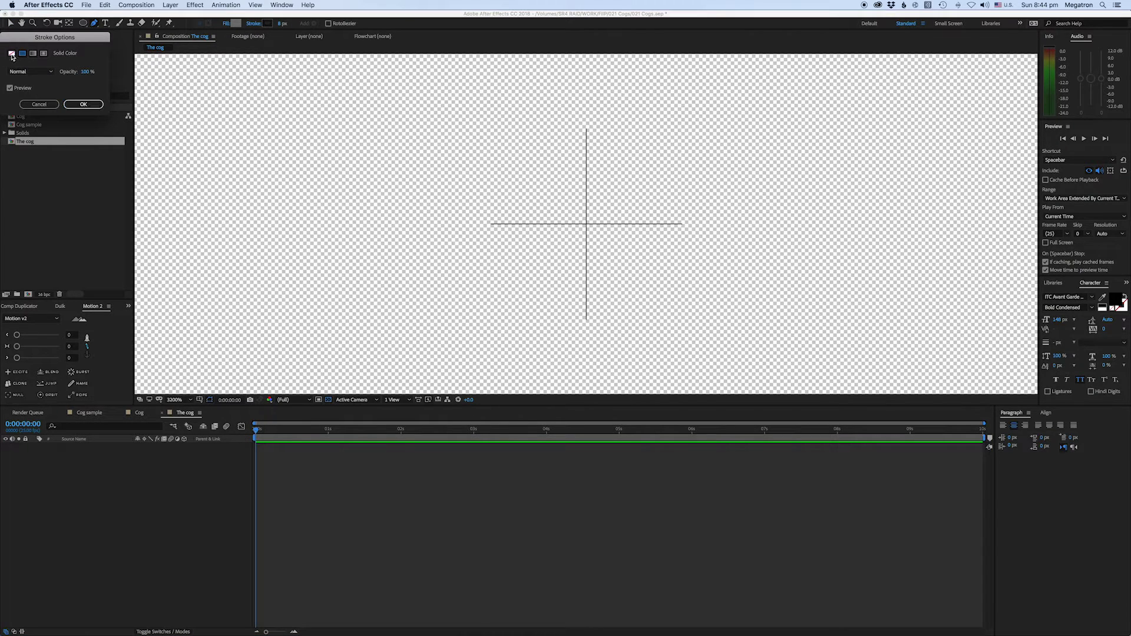
left_click(84, 104)
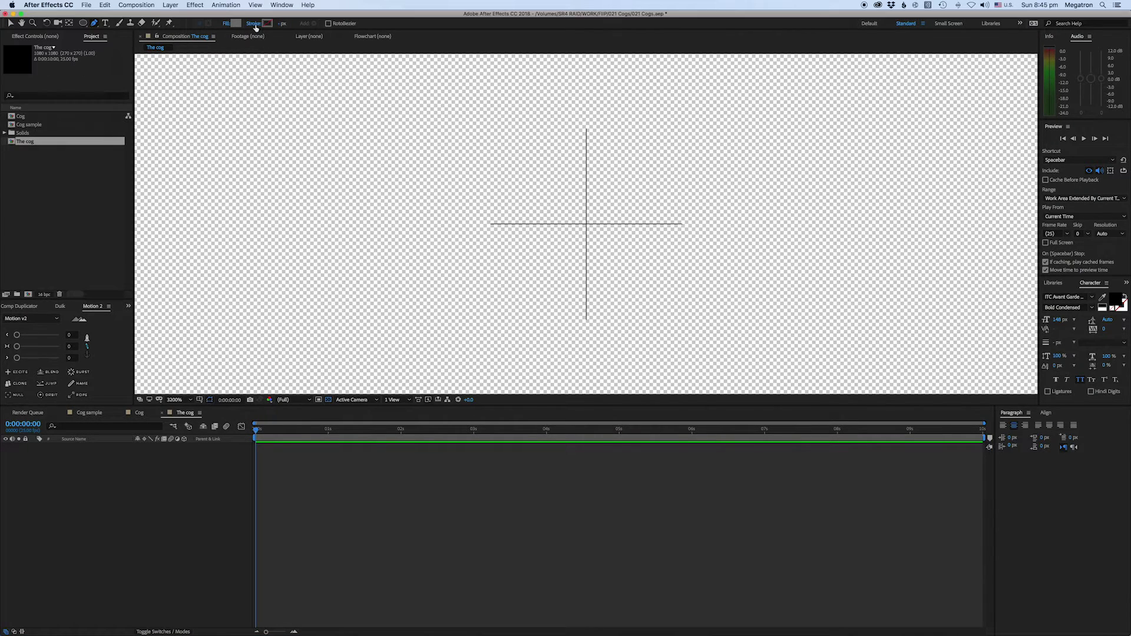
Step: Set the shape fill colour to a neutral mid-grey, hex 888888
left_click(236, 24)
type("929292")
key("Tab")
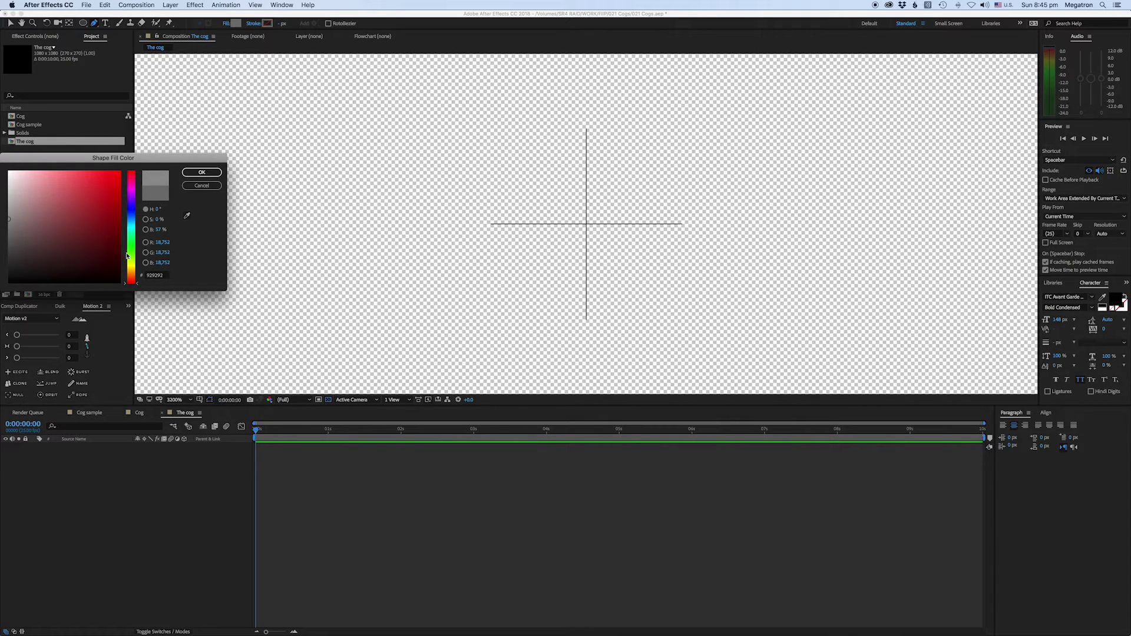
left_click_drag(131, 241, 131, 228)
left_click(118, 203)
left_click(14, 225)
left_click_drag(6, 225, 9, 223)
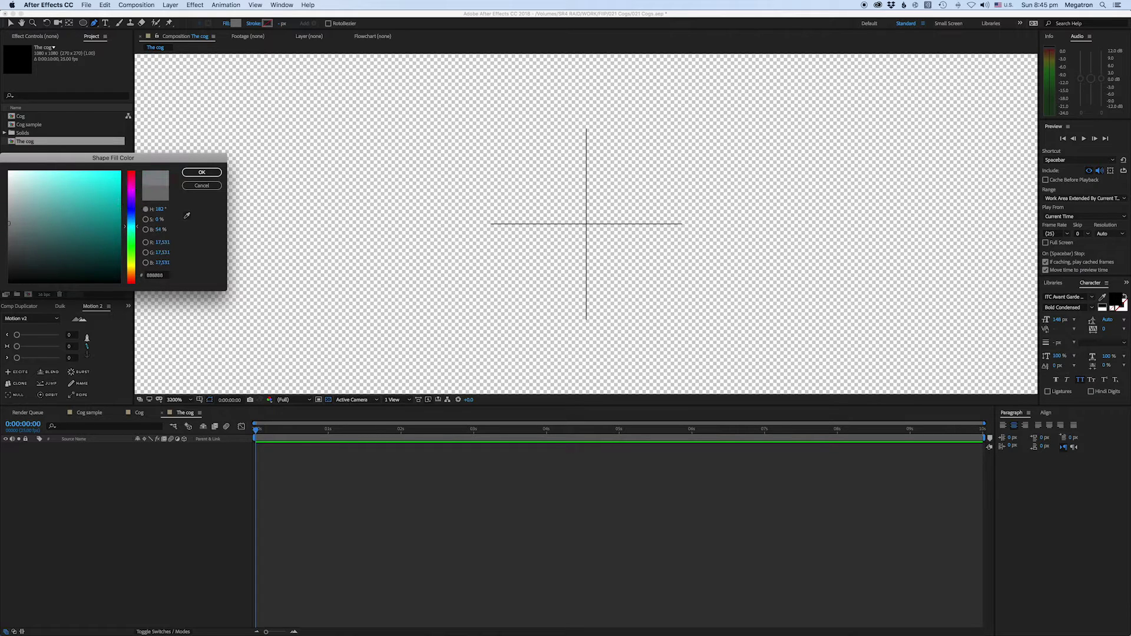
left_click(202, 173)
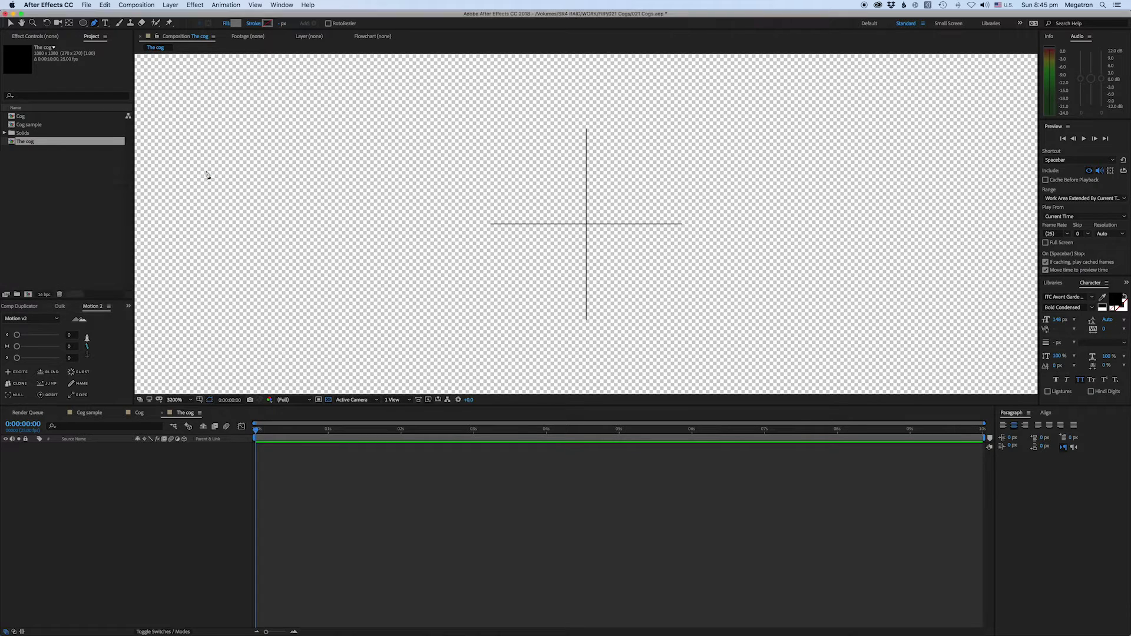
Step: Draw a cog tooth as an upward-tapering trapezoid with its base spanning the horizontal line of the centre crosshair
left_click(491, 225)
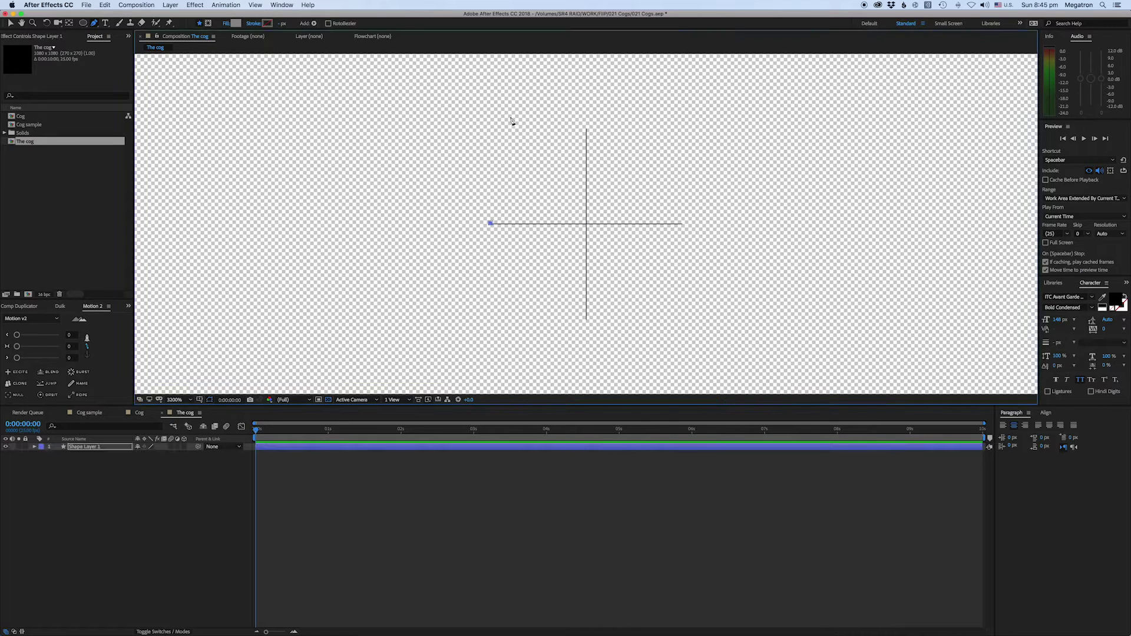
left_click(586, 225)
left_click(491, 225)
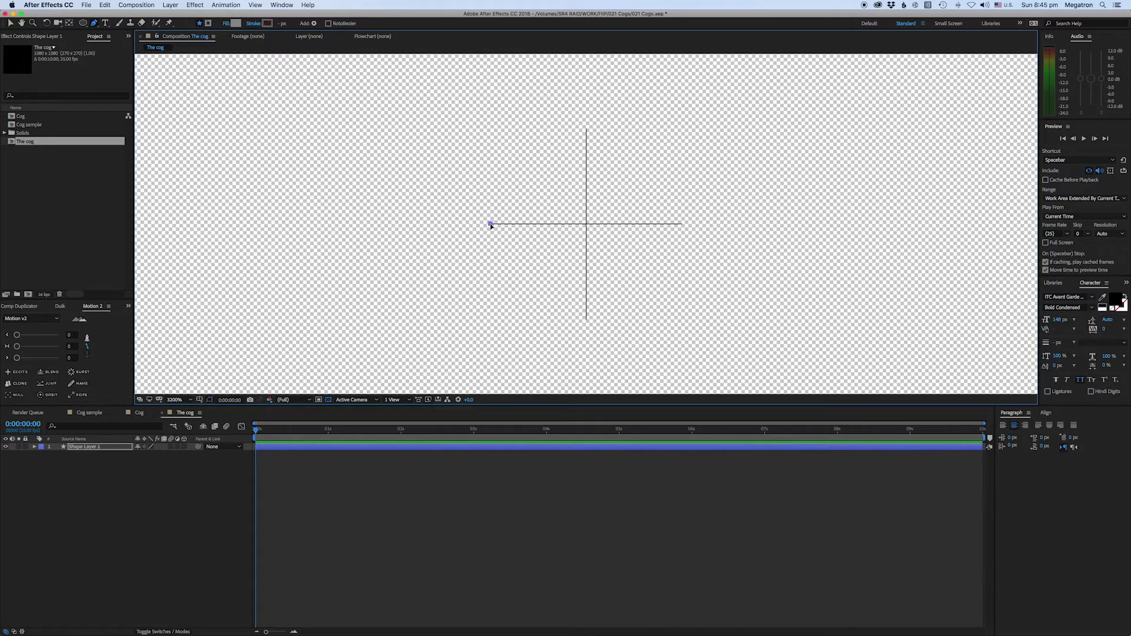
left_click(504, 108)
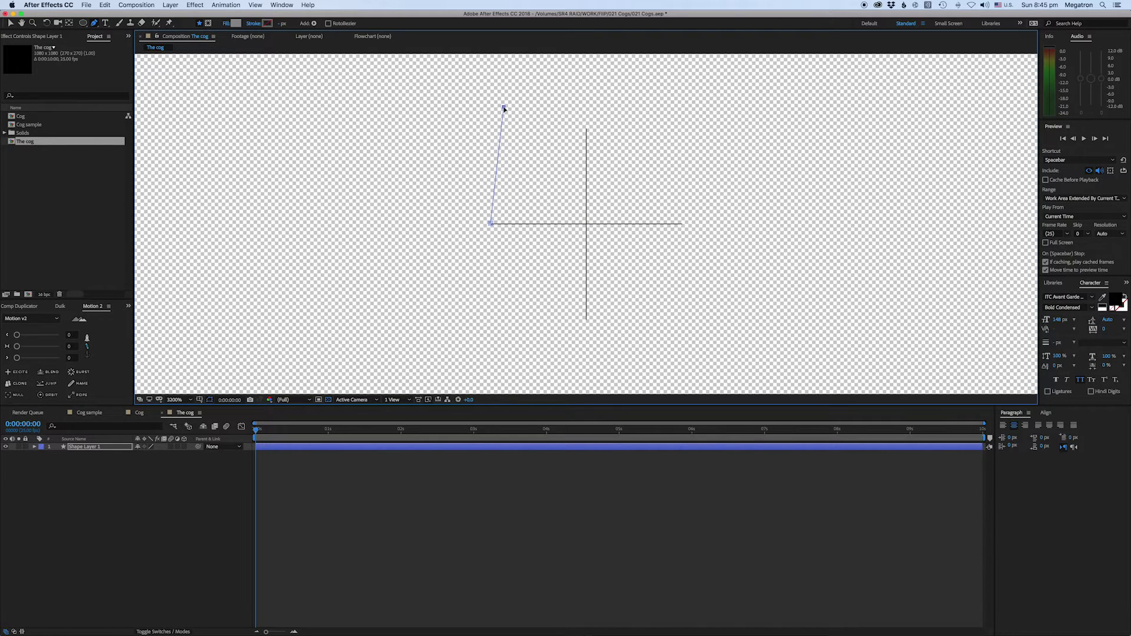
left_click(664, 107)
left_click(682, 224)
Step: Fine-tune the trapezoid's corner points so both sides slant evenly about the vertical centre line
key("v")
left_click(661, 107)
left_click_drag(504, 107, 510, 108)
left_click_drag(662, 109, 659, 107)
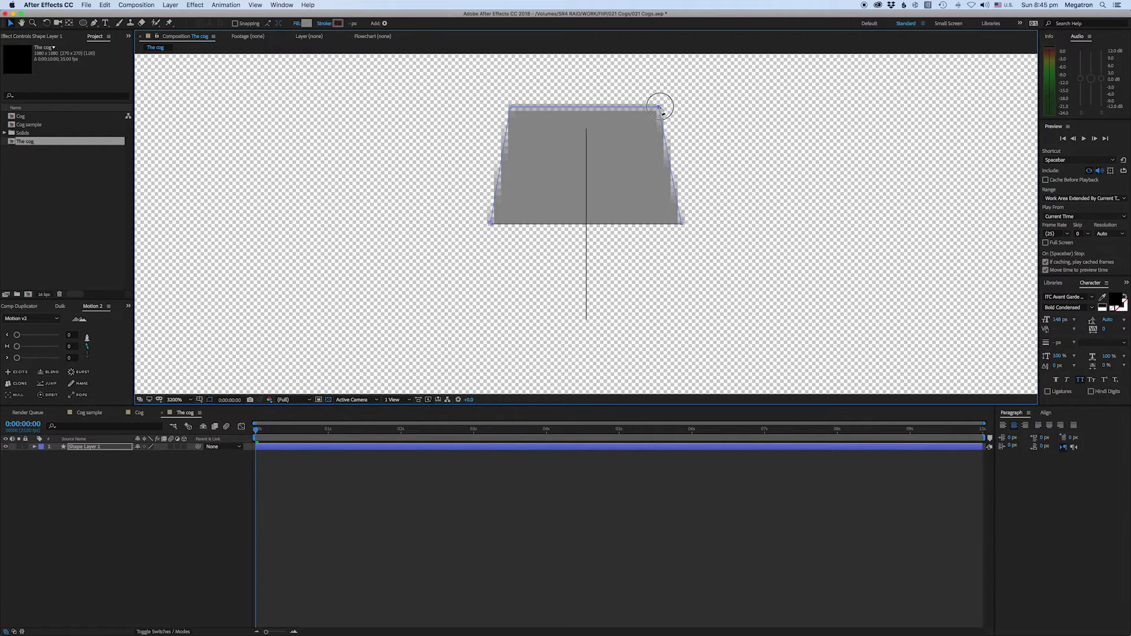
left_click_drag(511, 107, 510, 108)
left_click_drag(656, 107, 658, 109)
left_click_drag(513, 111, 514, 112)
left_click_drag(491, 225, 493, 227)
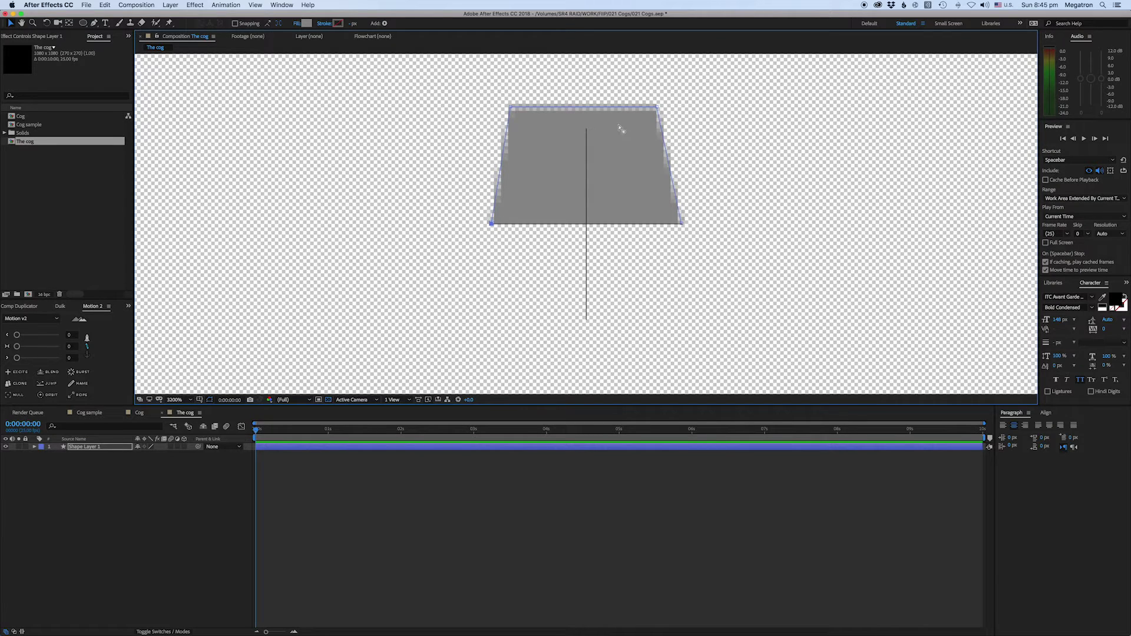
left_click_drag(513, 110, 512, 107)
left_click_drag(659, 109, 658, 107)
left_click(505, 448)
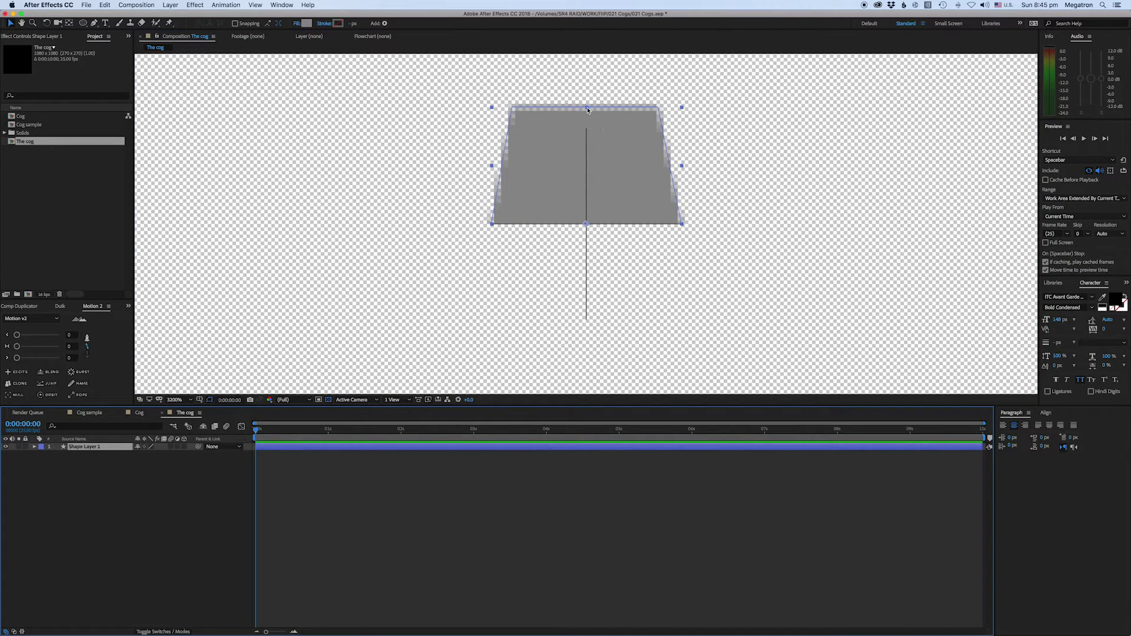
left_click(498, 466)
left_click(505, 450)
Step: Raise the top edge of the trapezoid to make the cog tooth taller, and deselect it
key("comma")
key("comma")
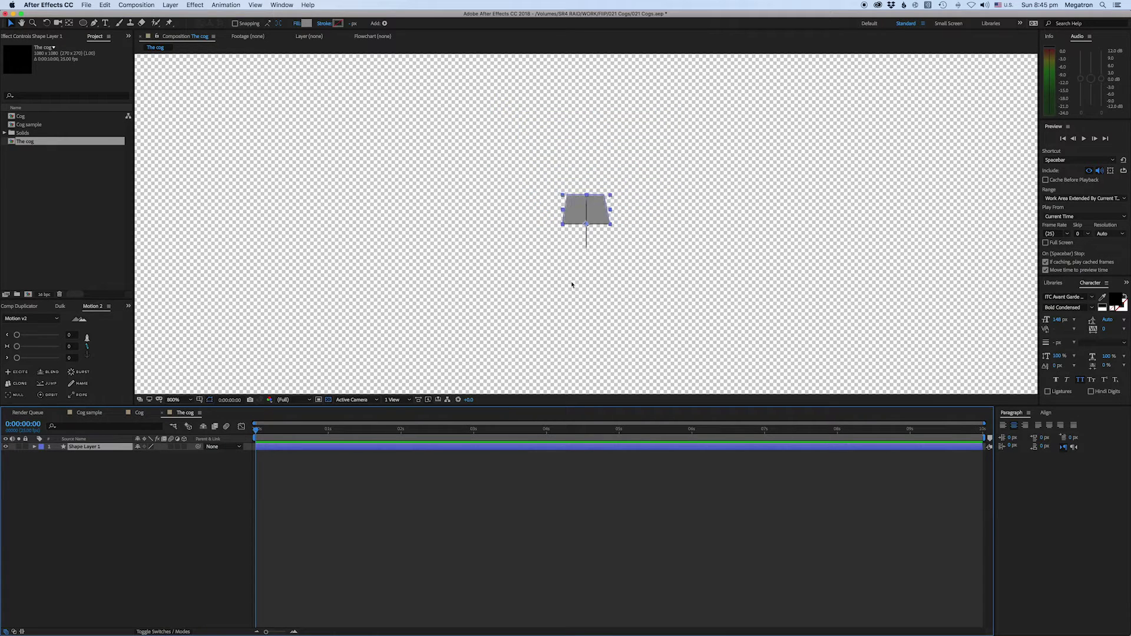
key("comma")
key("comma")
key("period")
key("comma")
key("period")
key("period")
key("period")
scroll(571, 285, "up", 5)
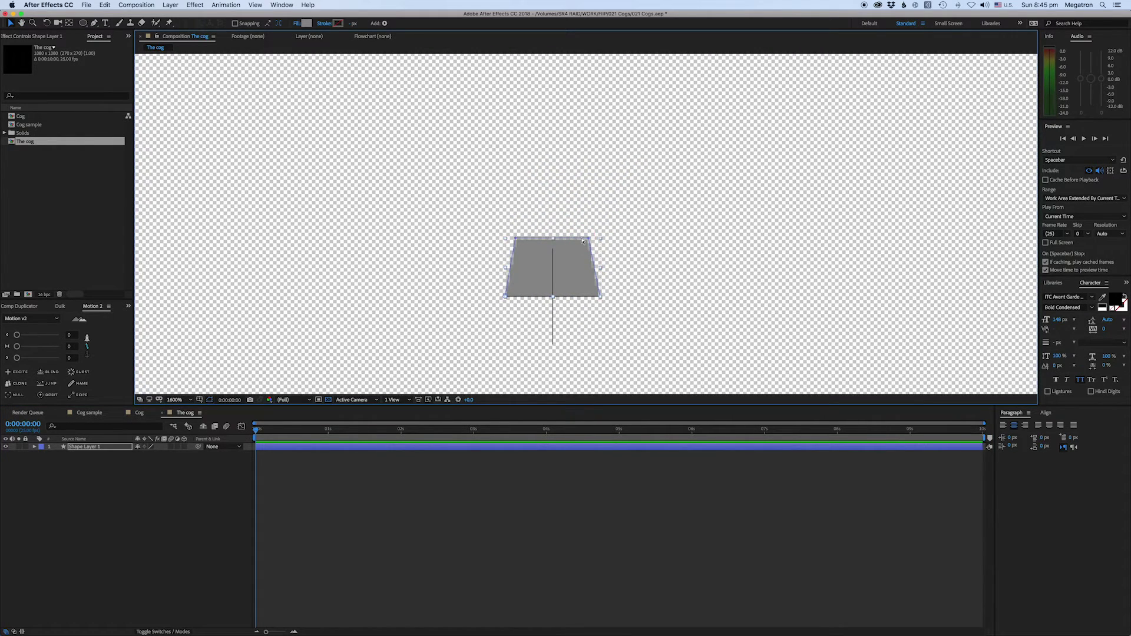
left_click_drag(515, 237, 519, 216)
key("comma")
key("comma")
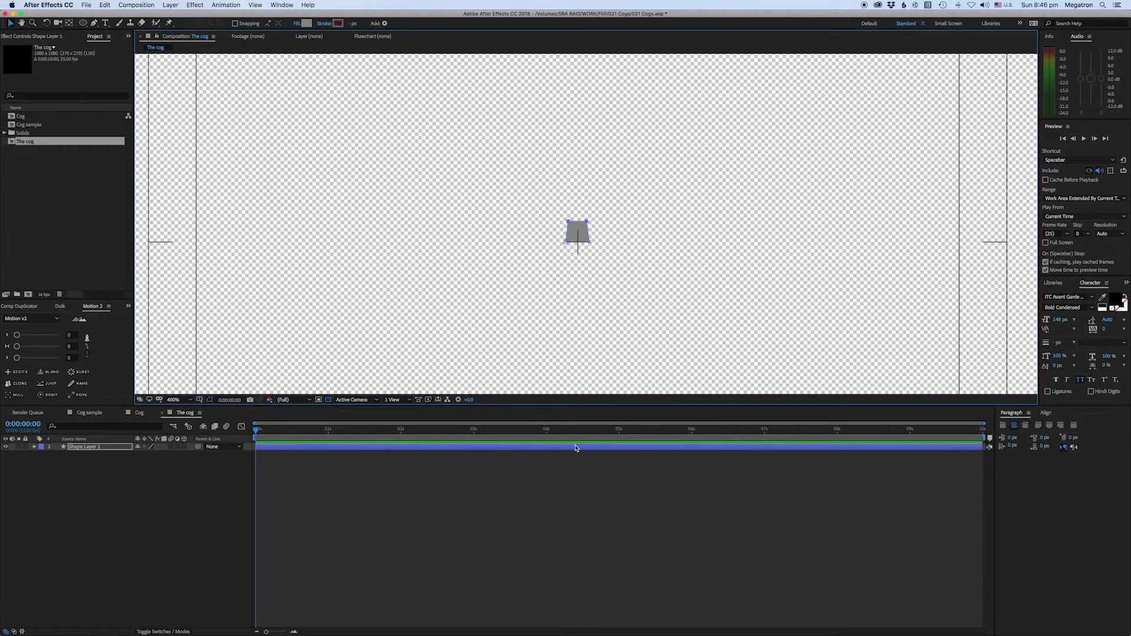
key("F2")
Step: Try moving the whole tooth layer up from the composition centre, and undo the move
key("comma")
key("comma")
key("period")
key("period")
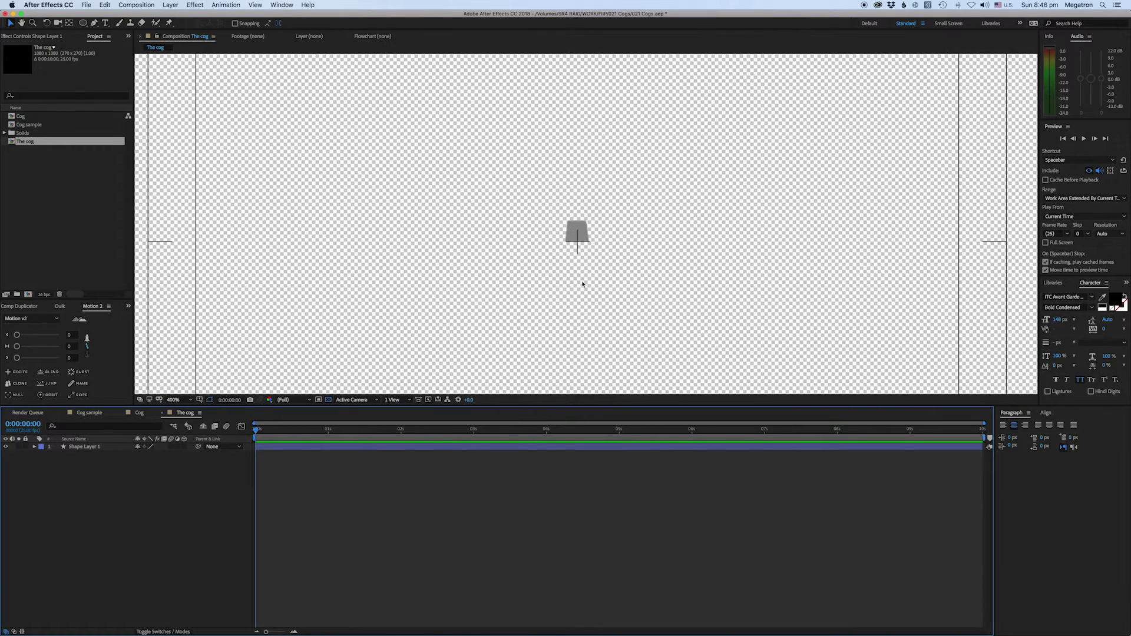
key("comma")
left_click(579, 231)
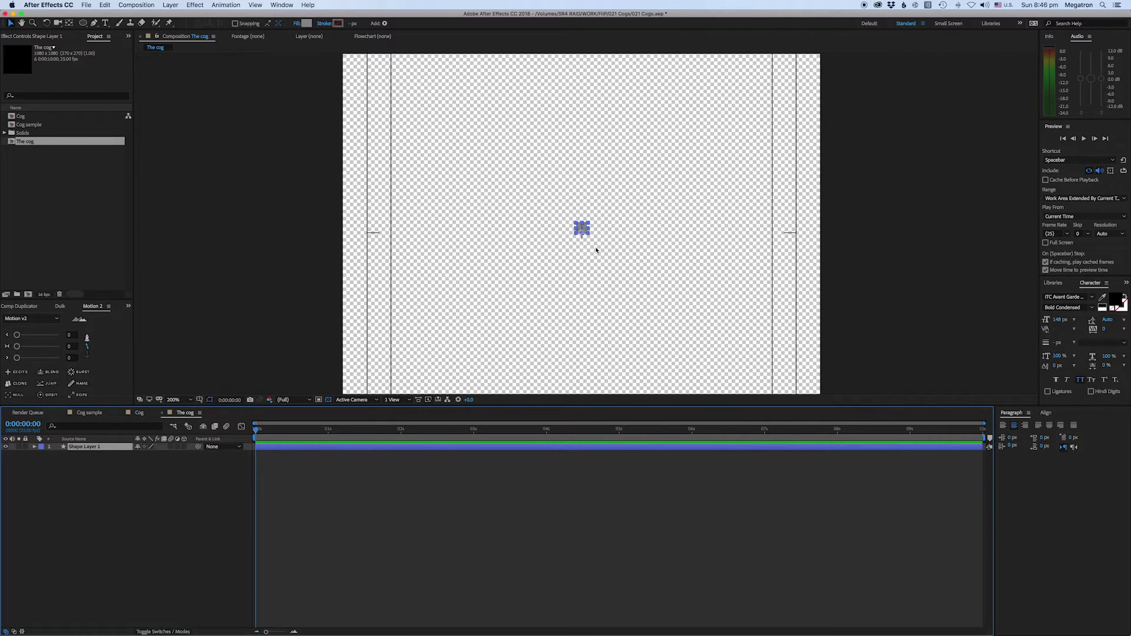
key("period")
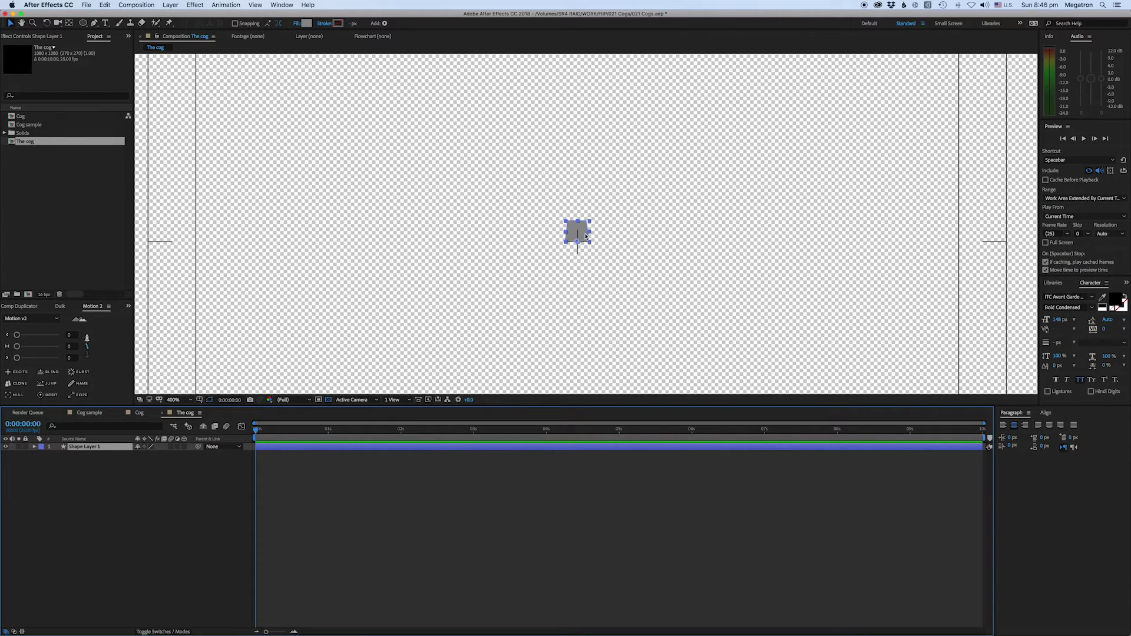
left_click(586, 460)
left_click(581, 231)
left_click_drag(583, 232, 591, 116)
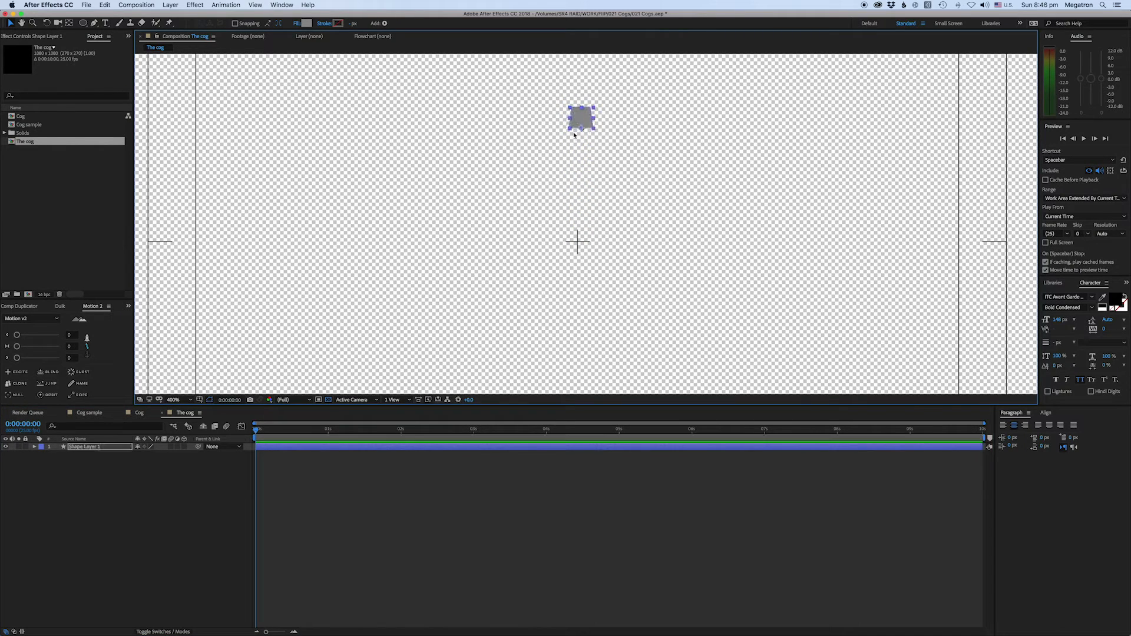
key("super+z")
Step: Select all points of Path 1 inside Shape 1 and move them straight up, well above the centre crosshair
key("period")
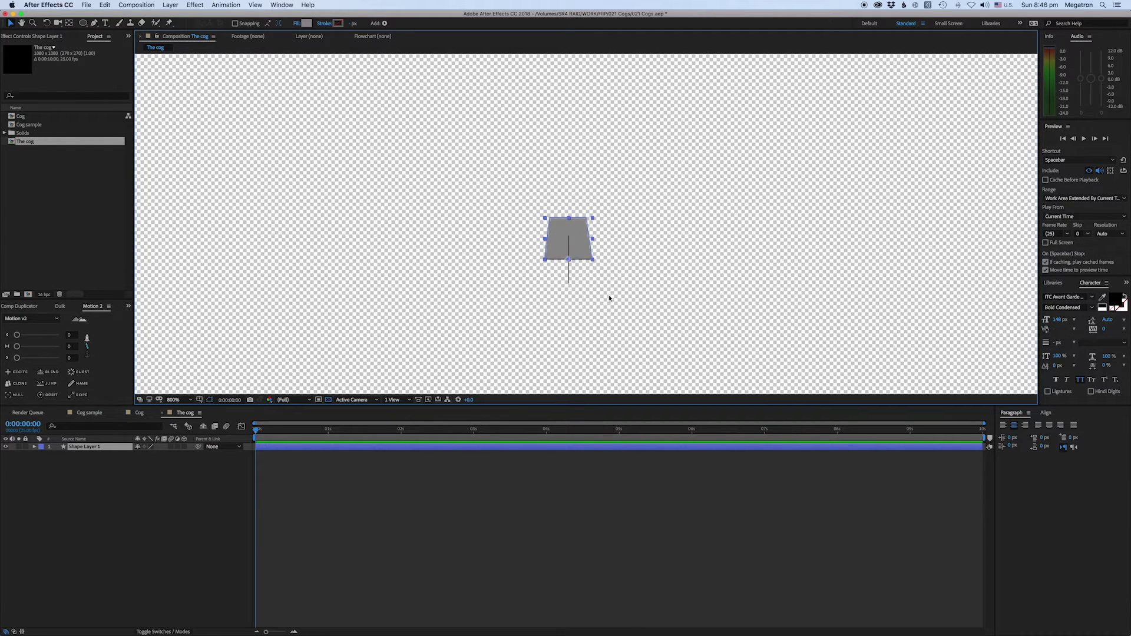
left_click(35, 447)
left_click(42, 455)
left_click(49, 462)
left_click(68, 470)
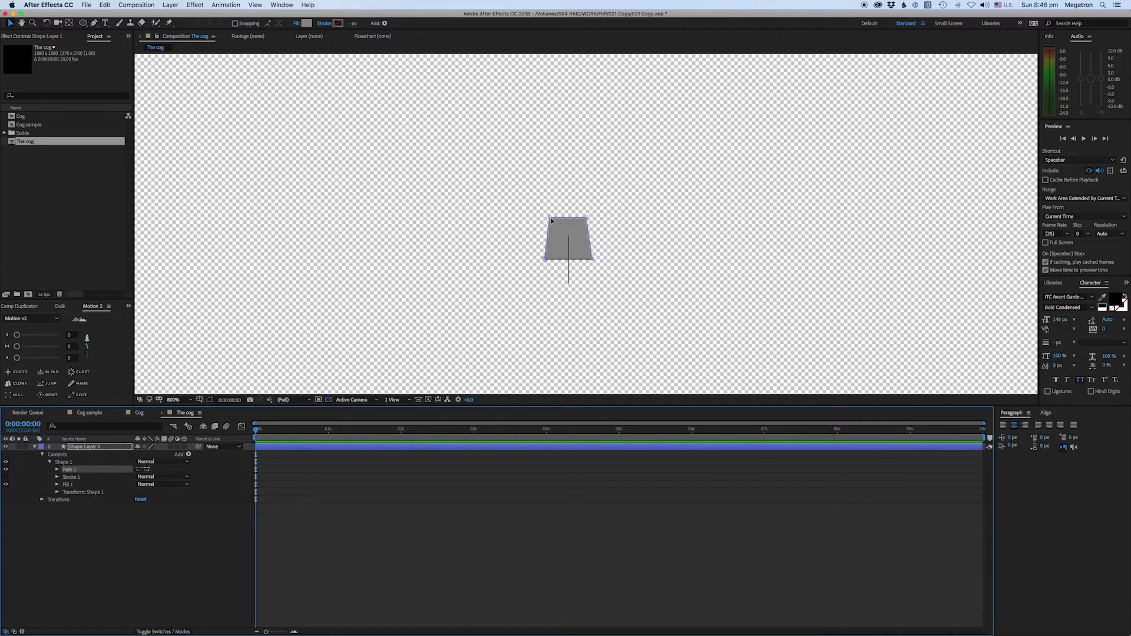
left_click_drag(517, 181, 644, 299)
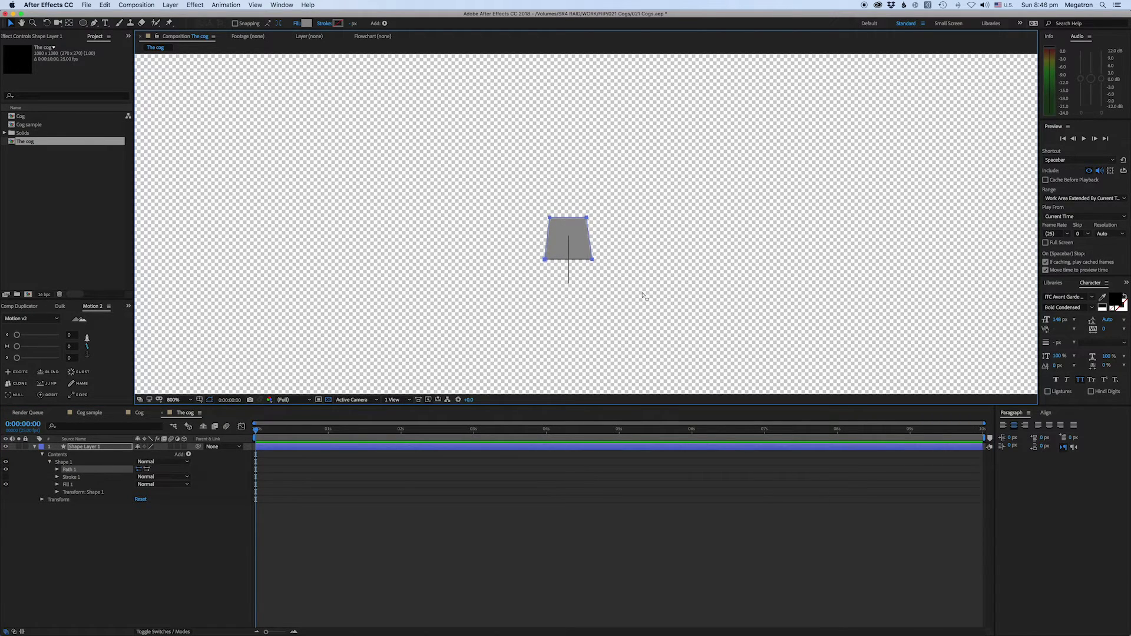
scroll(644, 298, "down", 4)
left_click_drag(589, 227, 585, 156)
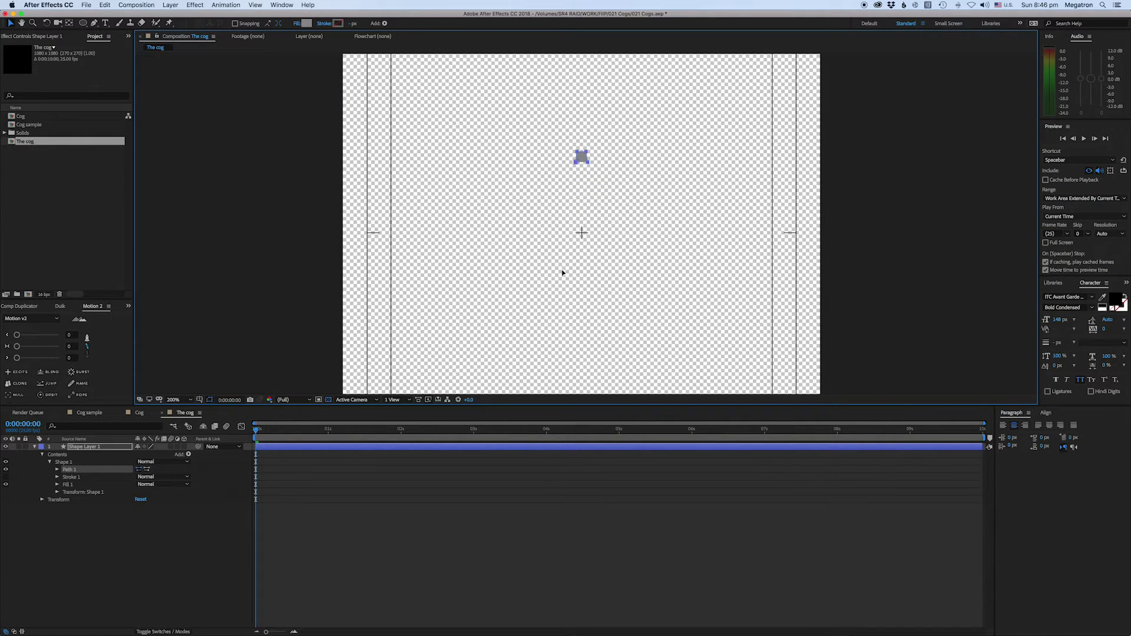
left_click(538, 505)
scroll(581, 256, "up", 4)
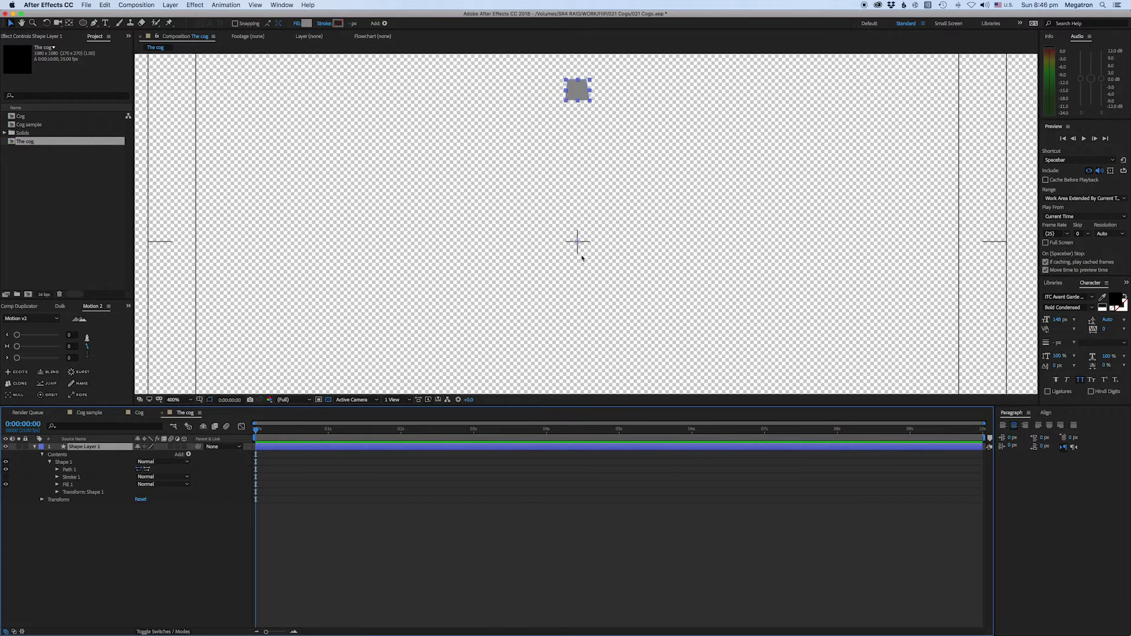
left_click_drag(605, 225, 587, 314)
key("comma")
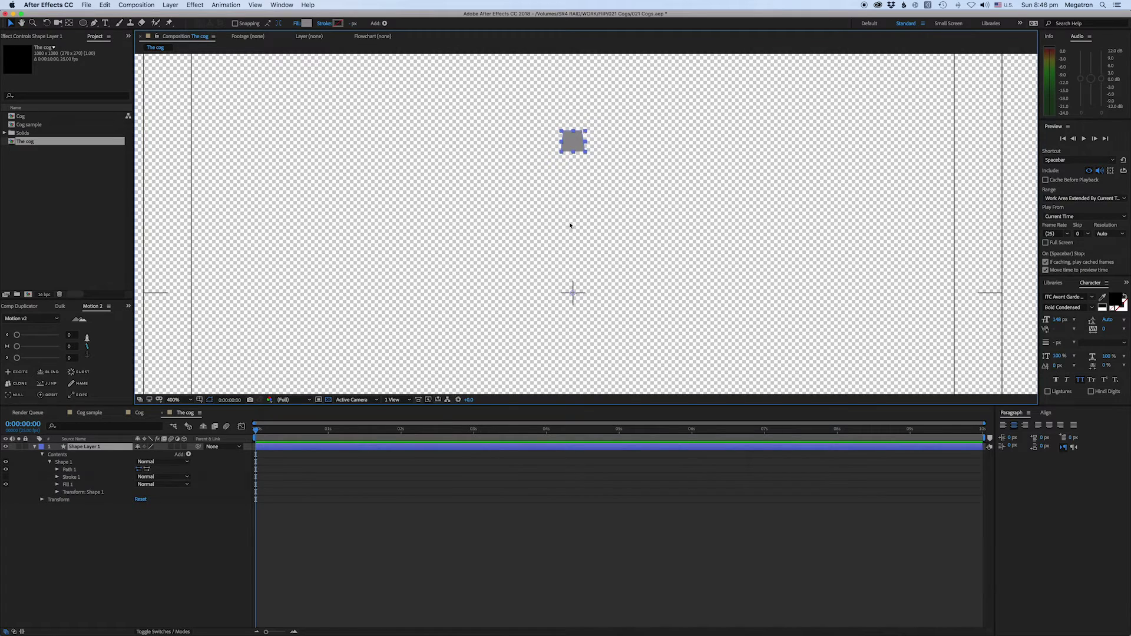
Step: Add a Repeater to the Contents of Shape Layer 1, at the level of the whole layer rather than inside Shape 1
left_click(203, 530)
left_click(93, 455)
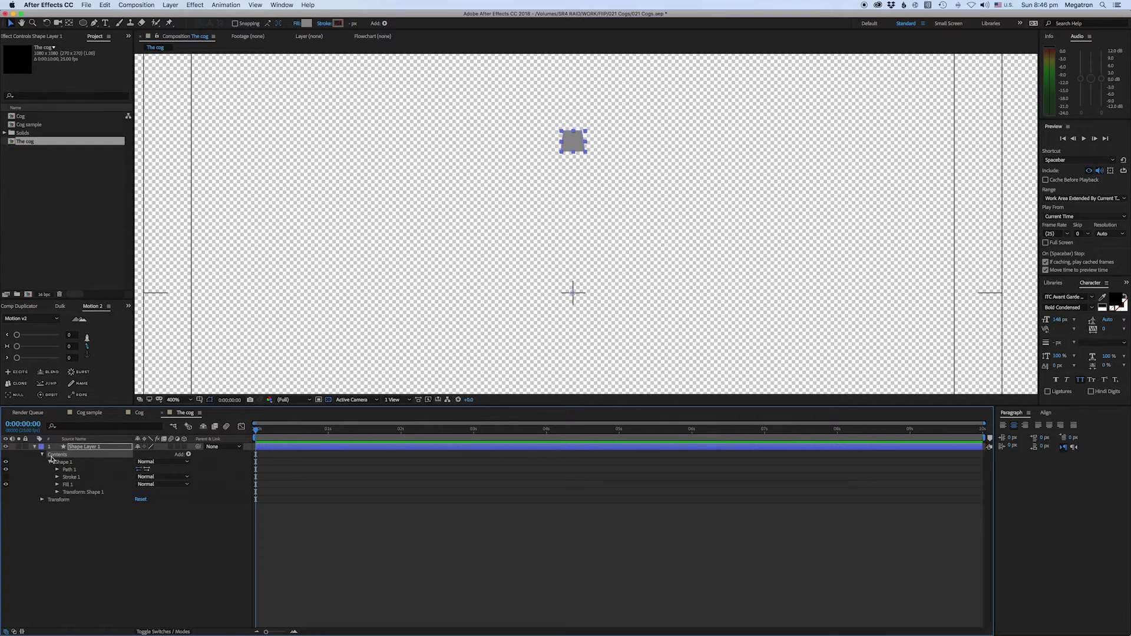
left_click(188, 456)
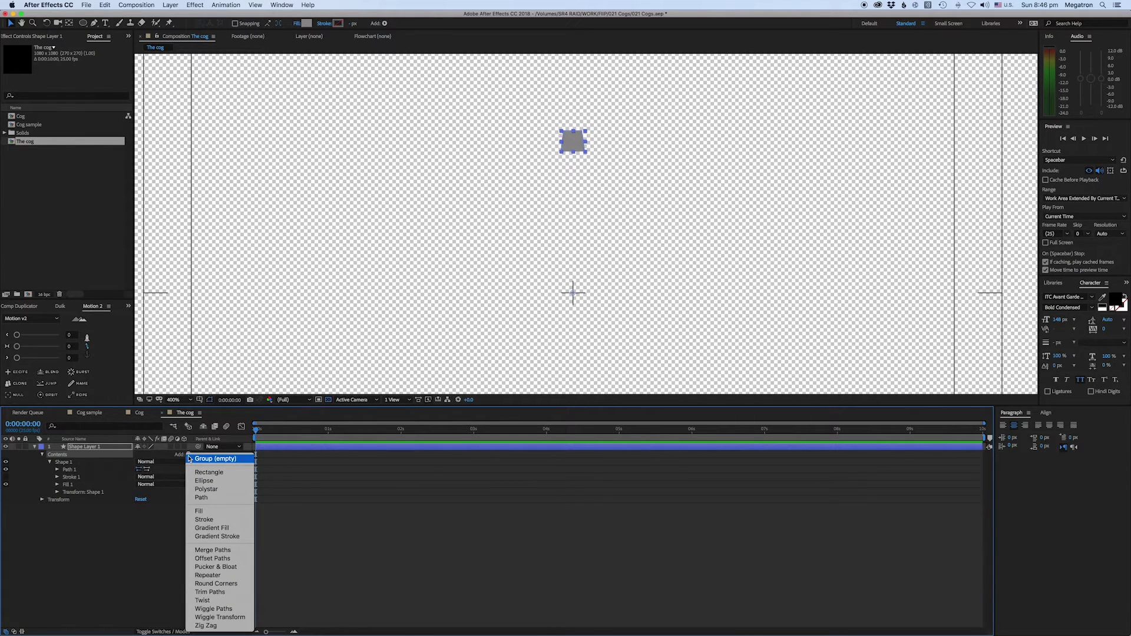
left_click(204, 575)
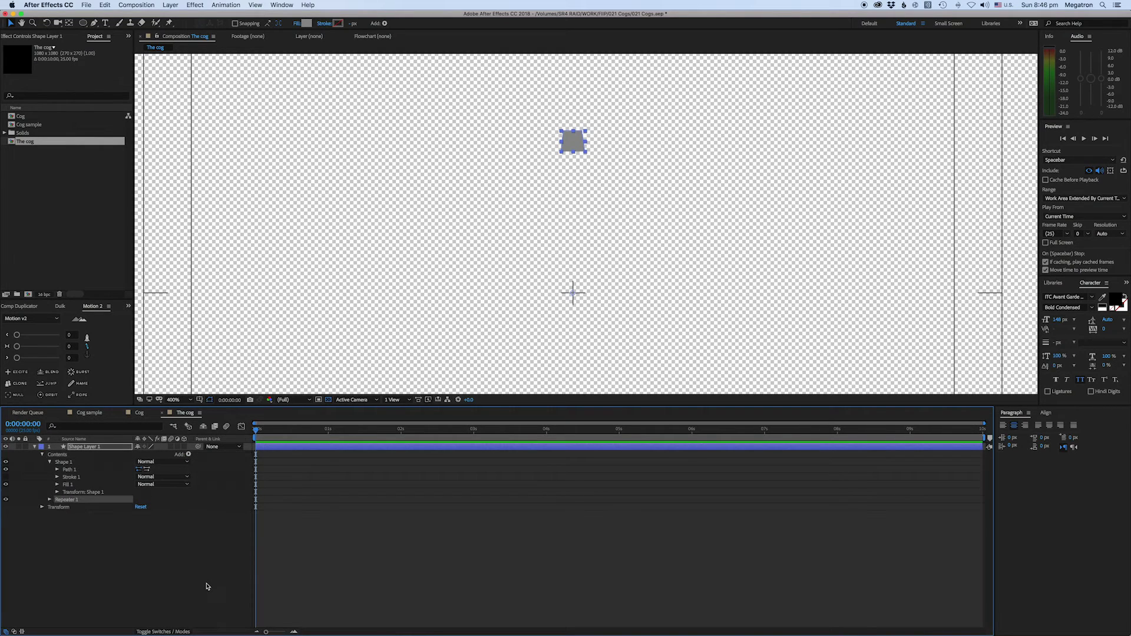
Step: Set the position in Repeater 1's transform to 0, 0 so the tooth copies are not offset sideways
left_click(50, 500)
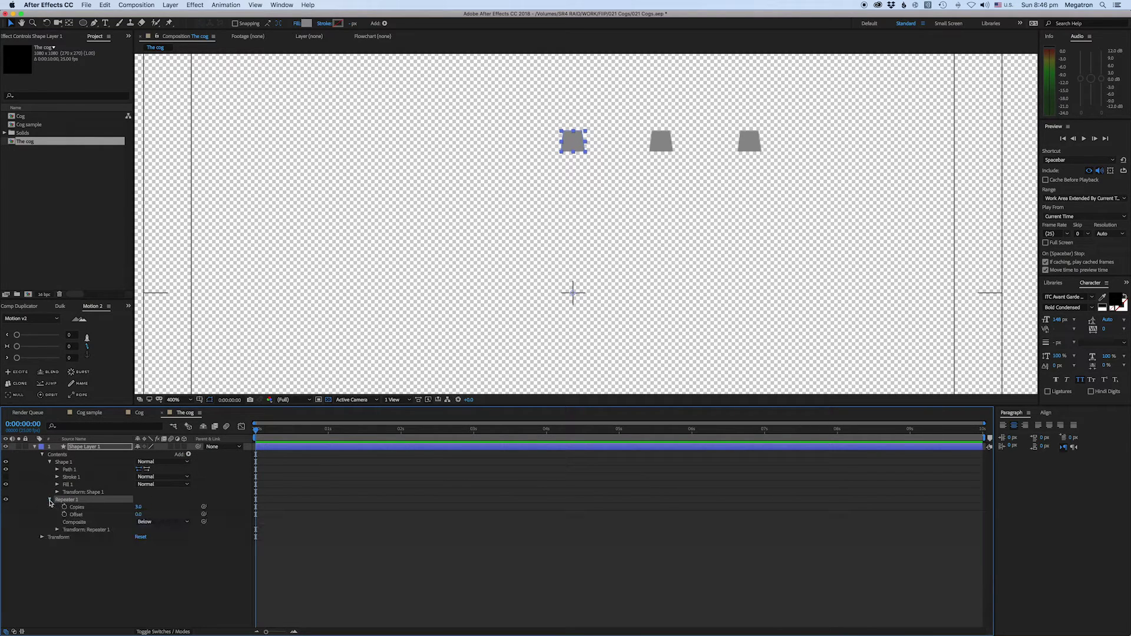
left_click(122, 576)
left_click(58, 530)
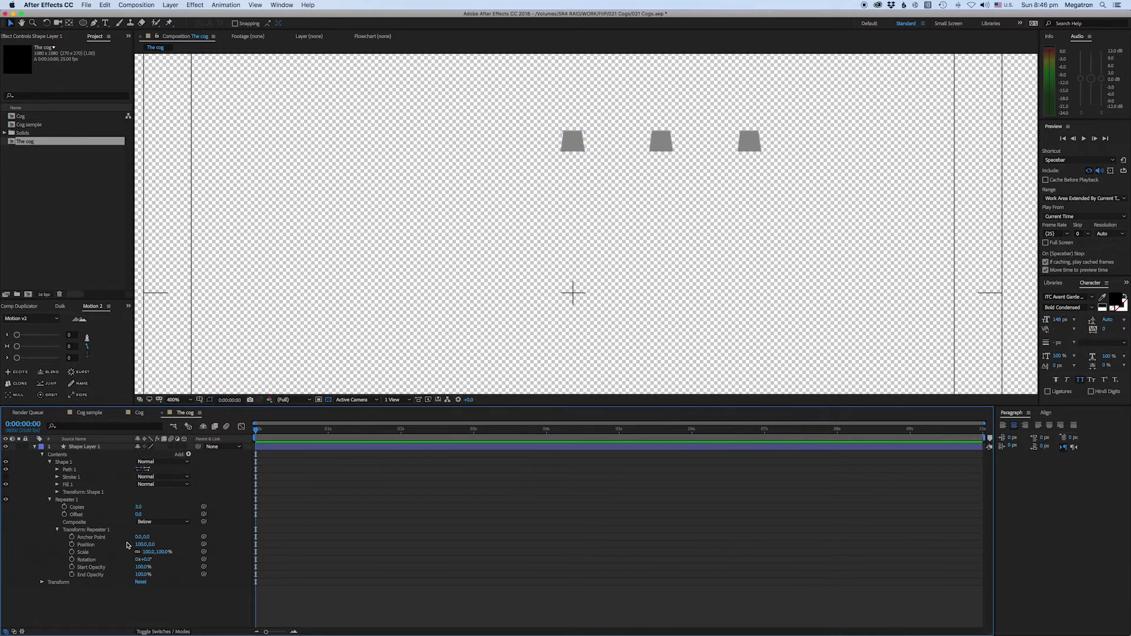
left_click(142, 545)
type("0")
key("Return")
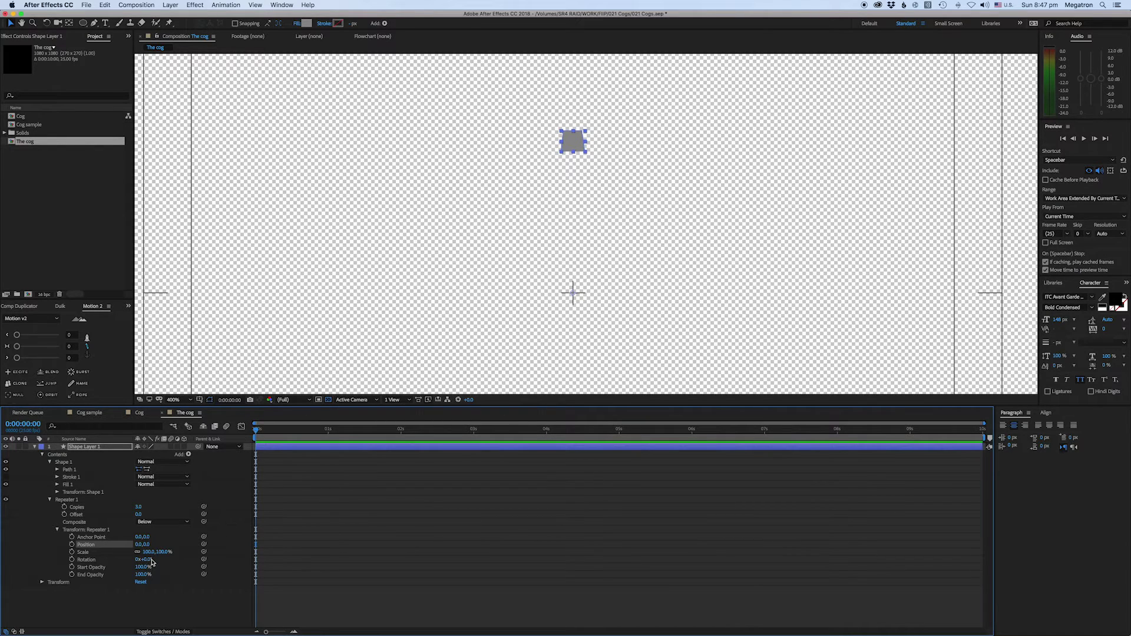
Step: Turn off the transparency grid and set Repeater 1's rotation to 14° so the tooth copies fan around the centre
left_click(329, 400)
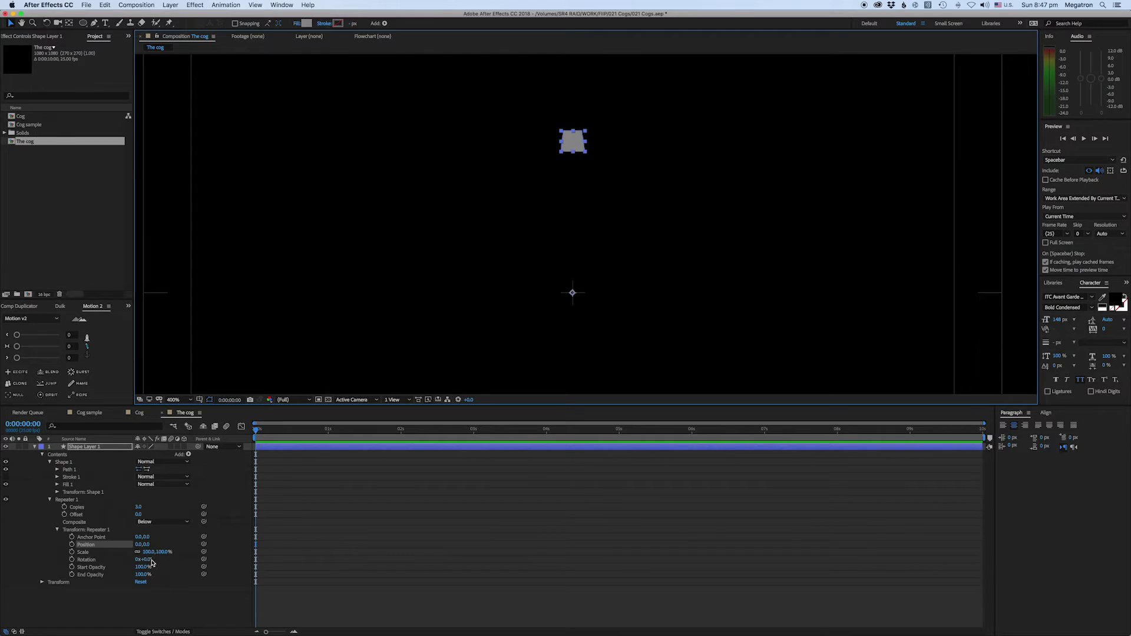
left_click_drag(148, 561, 153, 561)
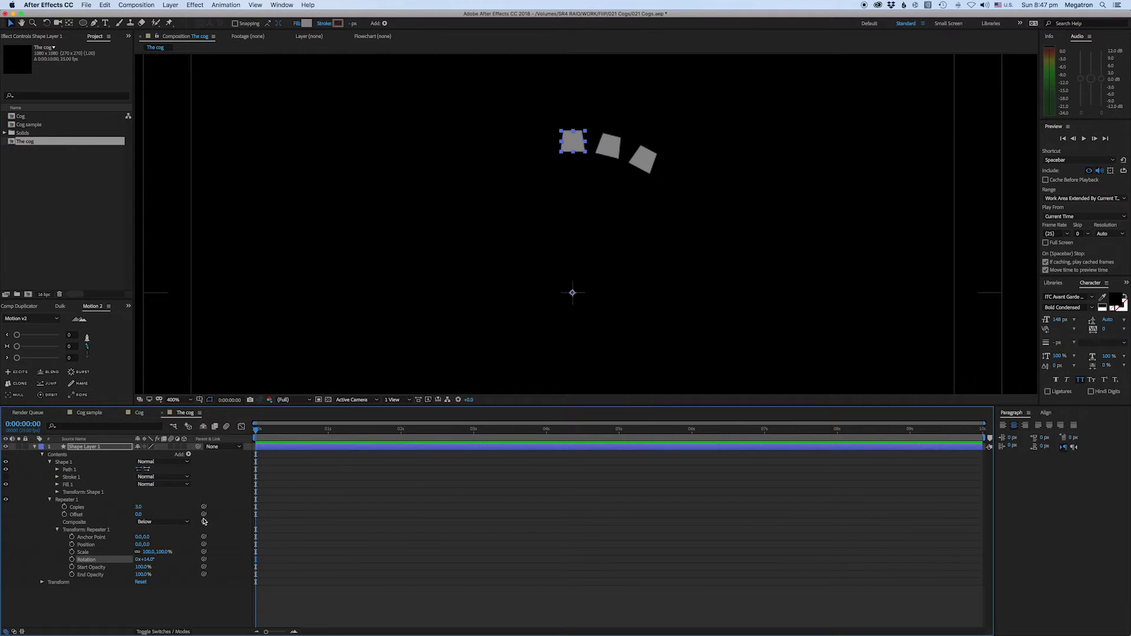
scroll(604, 228, "down", 2)
scroll(610, 231, "up", 2)
Step: Raise Repeater 1's number of copies to 26 to carry the teeth all the way around the ring
key("comma")
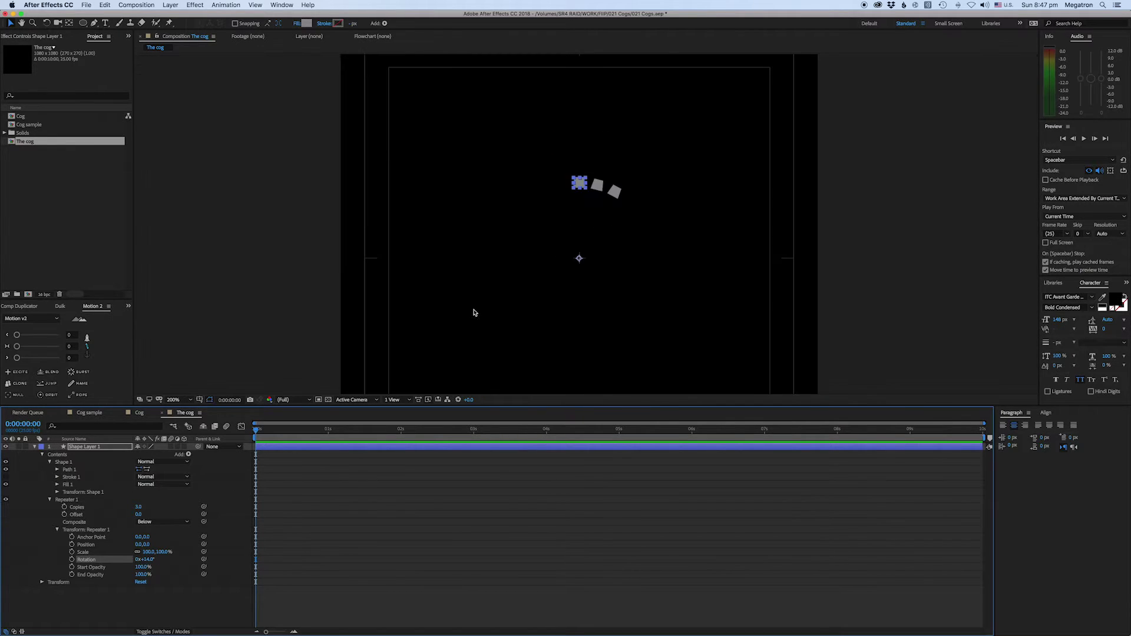
left_click_drag(139, 510, 144, 508)
key("period")
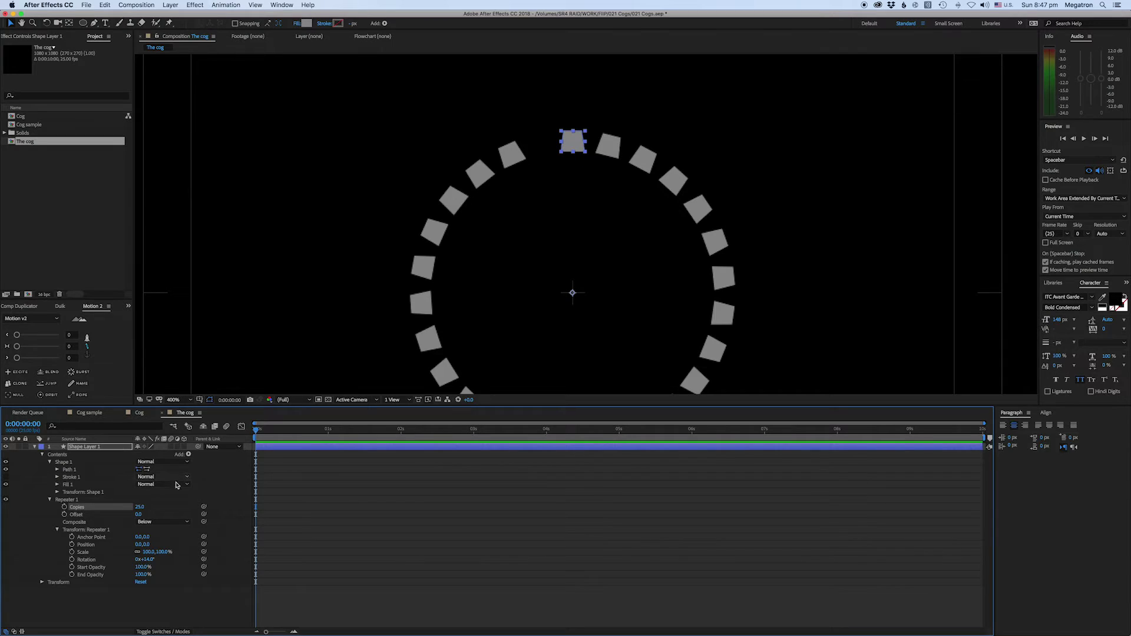
left_click(140, 508)
type("26")
key("Return")
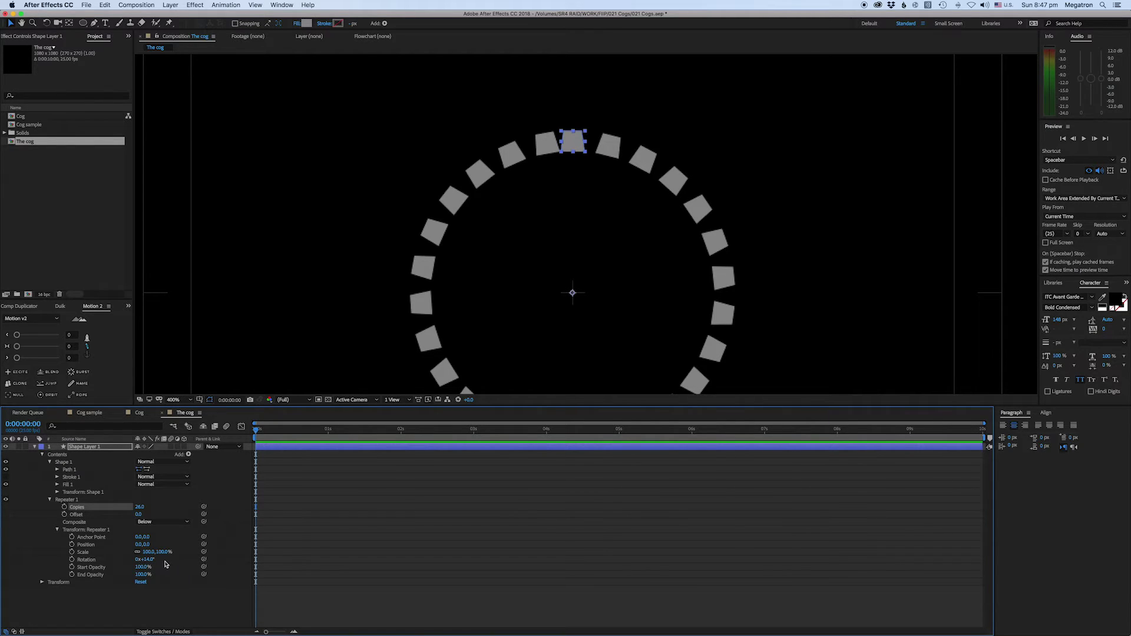
Step: Fine-tune Repeater 1's rotation to about 13.9° so the gap between the first and last teeth matches the others
left_click(147, 562)
left_click_drag(148, 562, 147, 563)
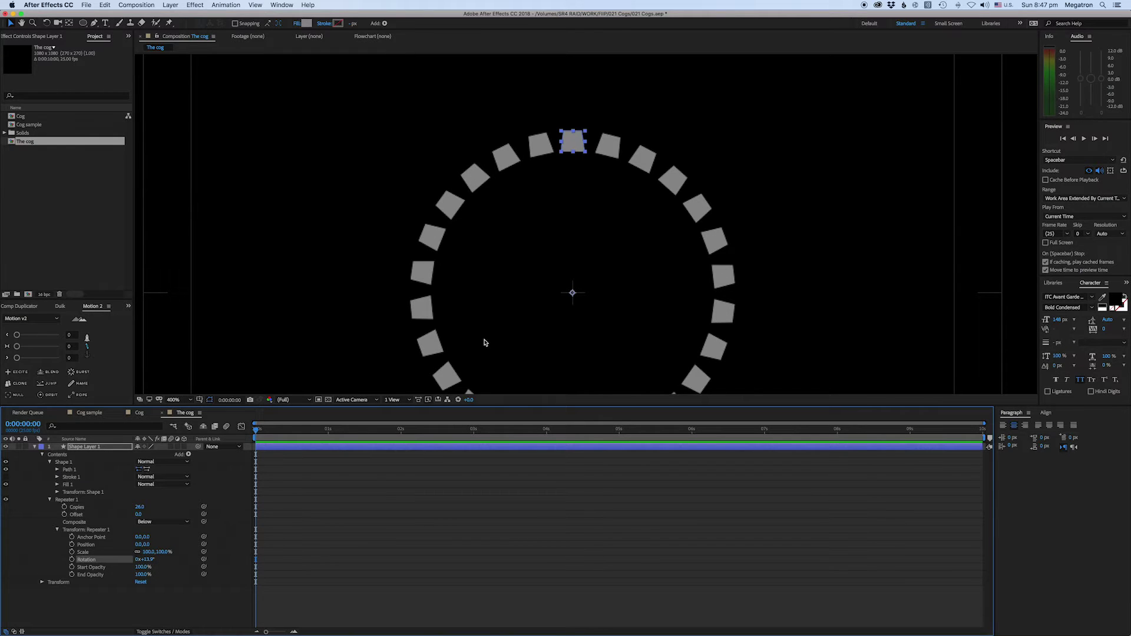
key("comma")
key("comma")
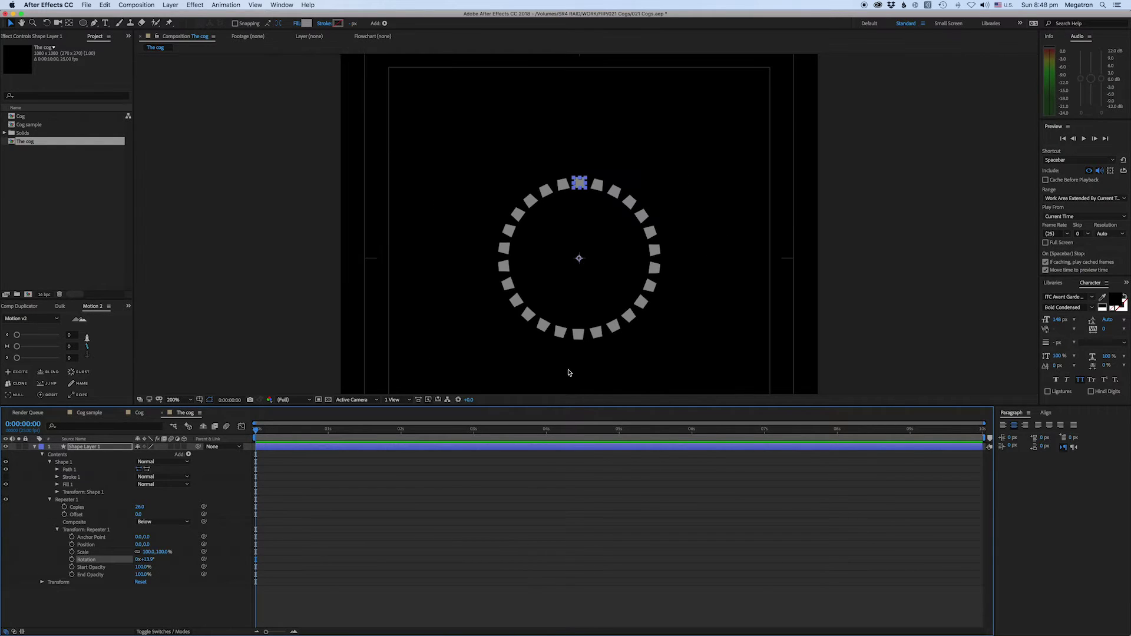
Step: With no layer selected, draw a circle about 316 px across over the ring of teeth on a new shape layer
left_click(504, 587)
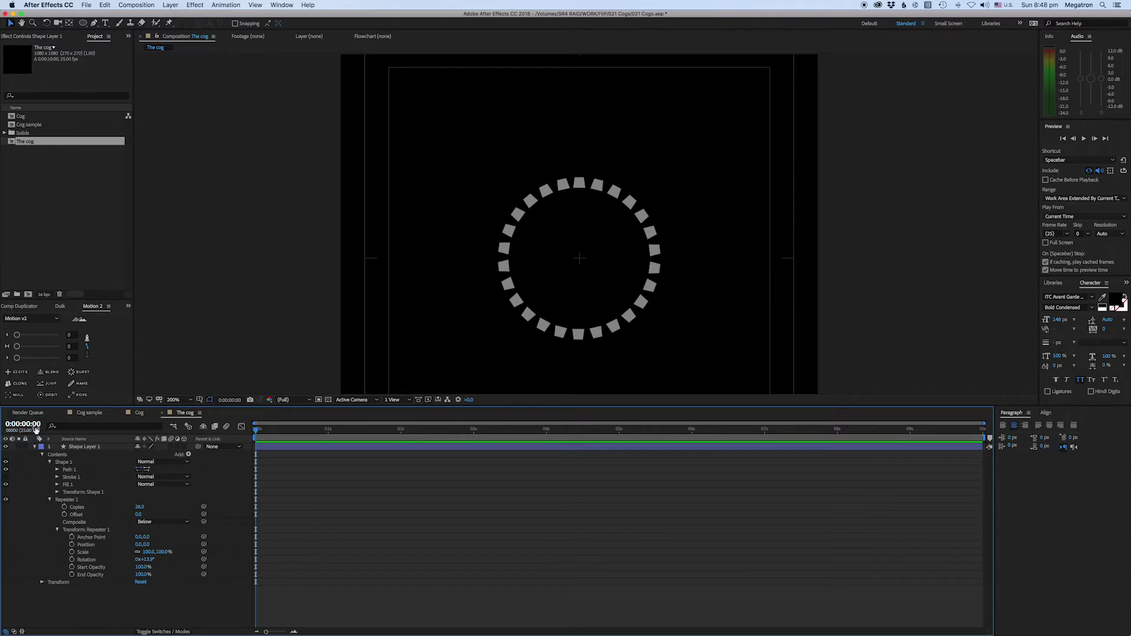
left_click(50, 463)
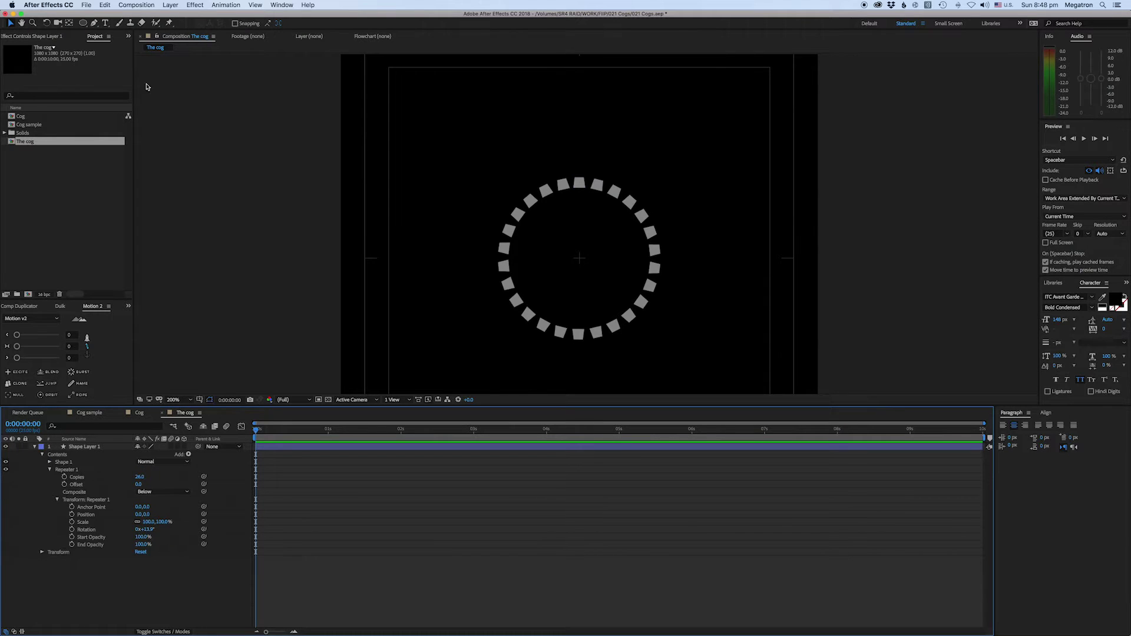
left_click(83, 23)
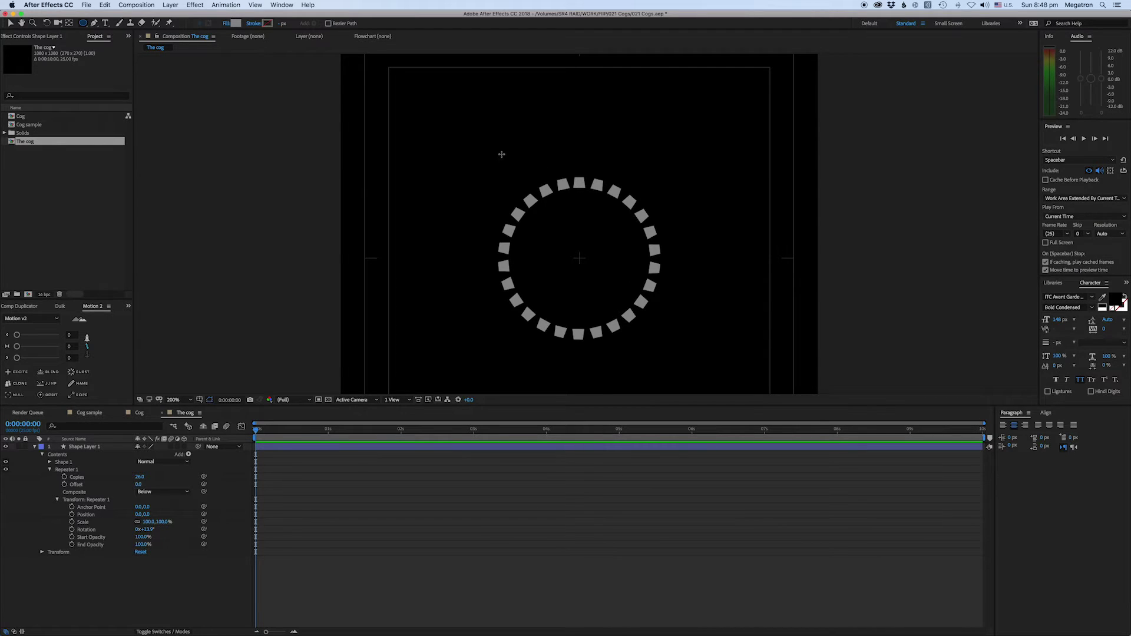
left_click_drag(501, 154, 610, 293)
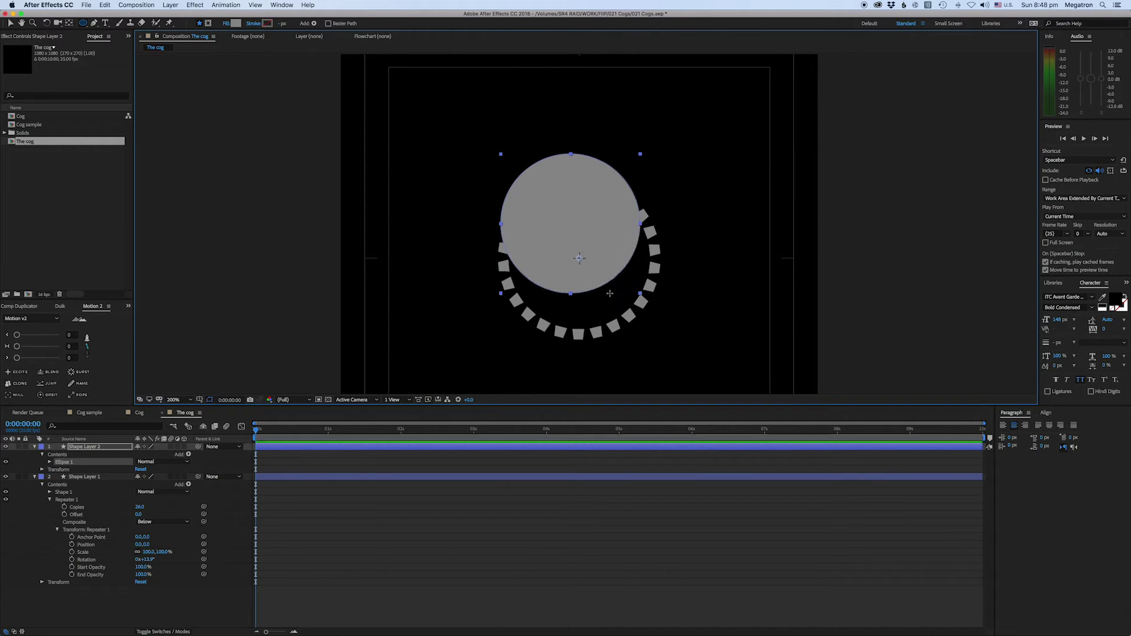
Step: Centre the circle layer's anchor point on the circle, centre the layer in the composition, and deselect it
left_click(559, 451)
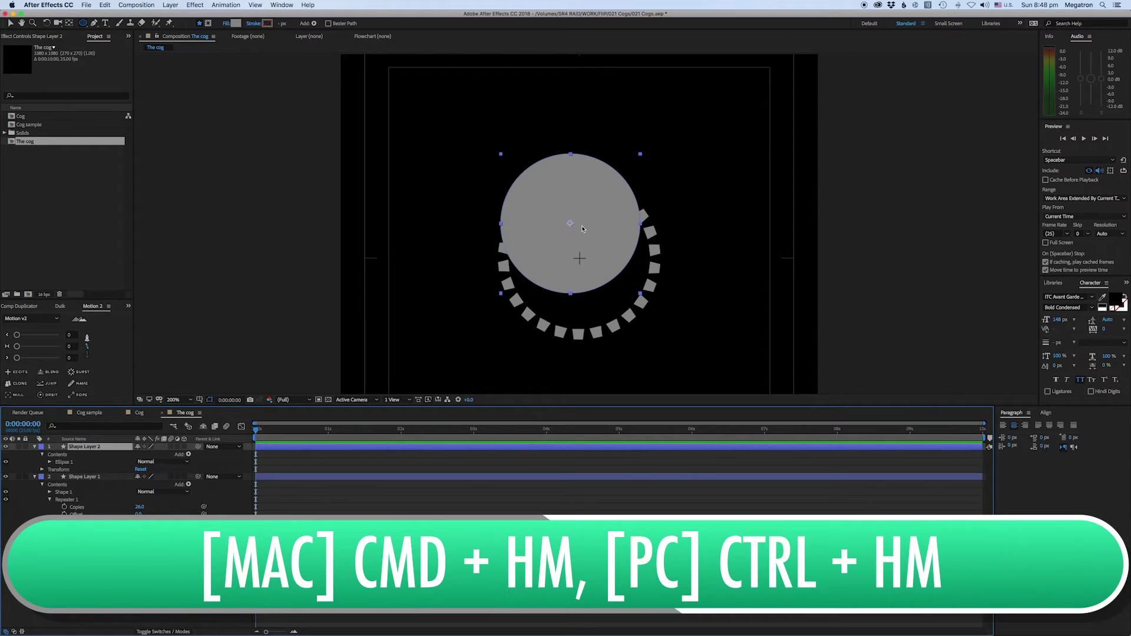
key("super+Home")
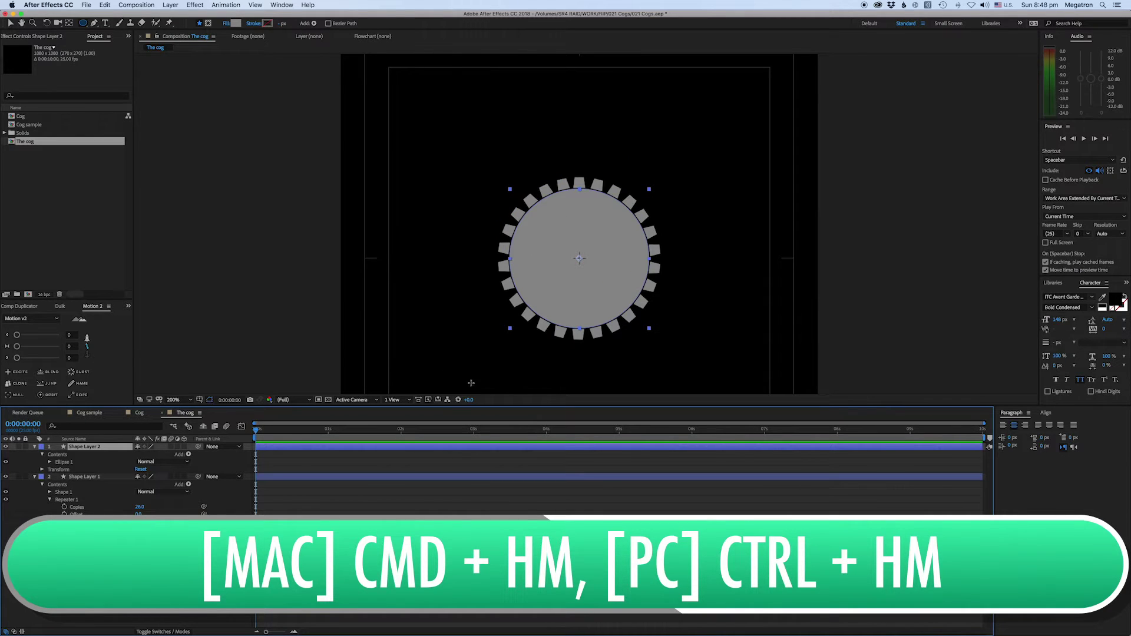
key("F2")
Step: Enlarge the size of Ellipse Path 1 in Shape Layer 2 slightly until the circle overlaps the bases of the teeth
scroll(579, 218, "up", 2)
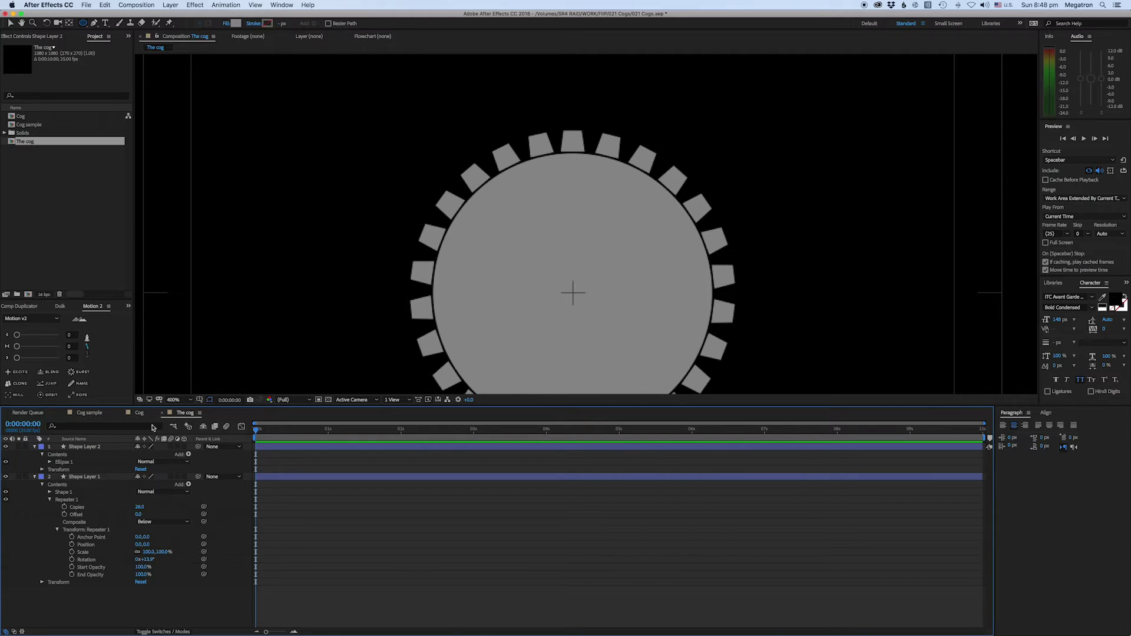
left_click(50, 462)
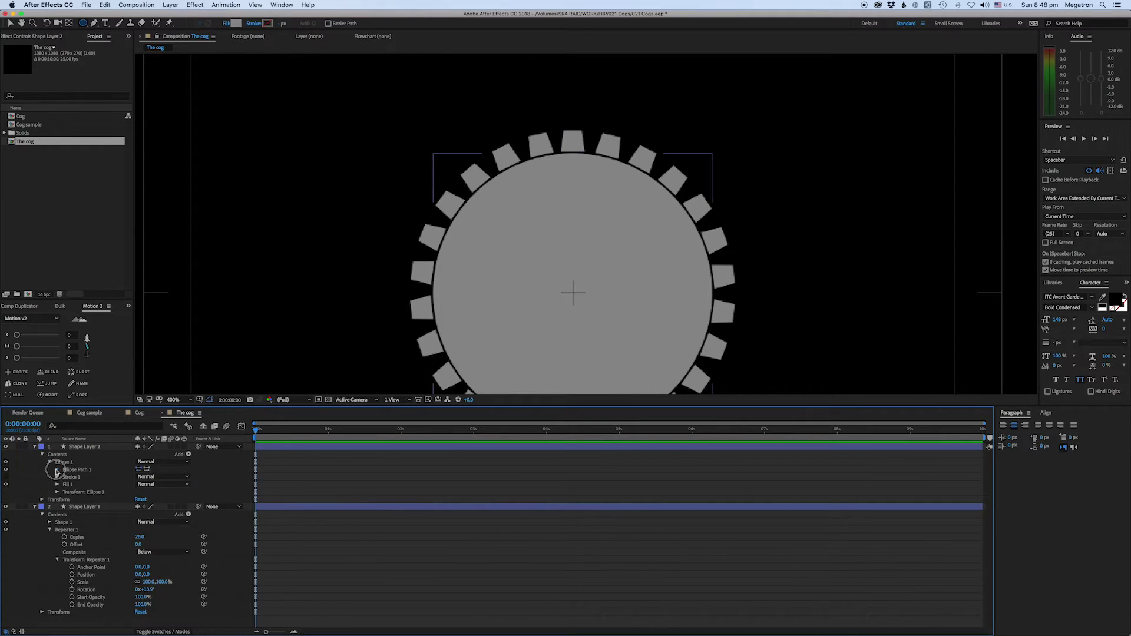
left_click(57, 469)
left_click_drag(151, 477, 152, 477)
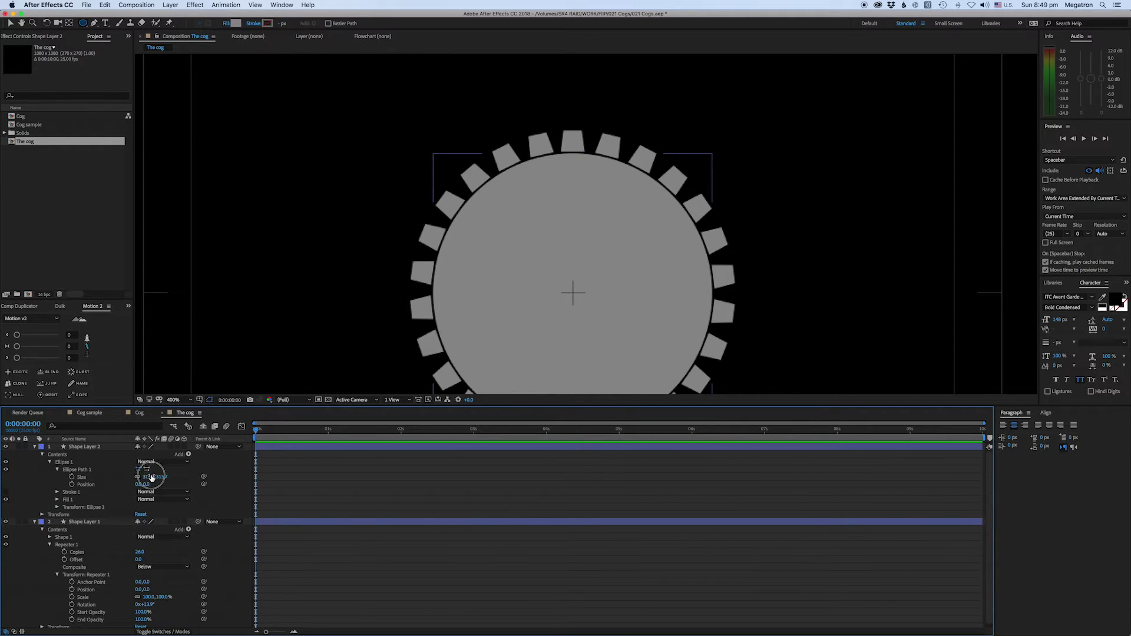
left_click(35, 447)
left_click(35, 448)
left_click(148, 477)
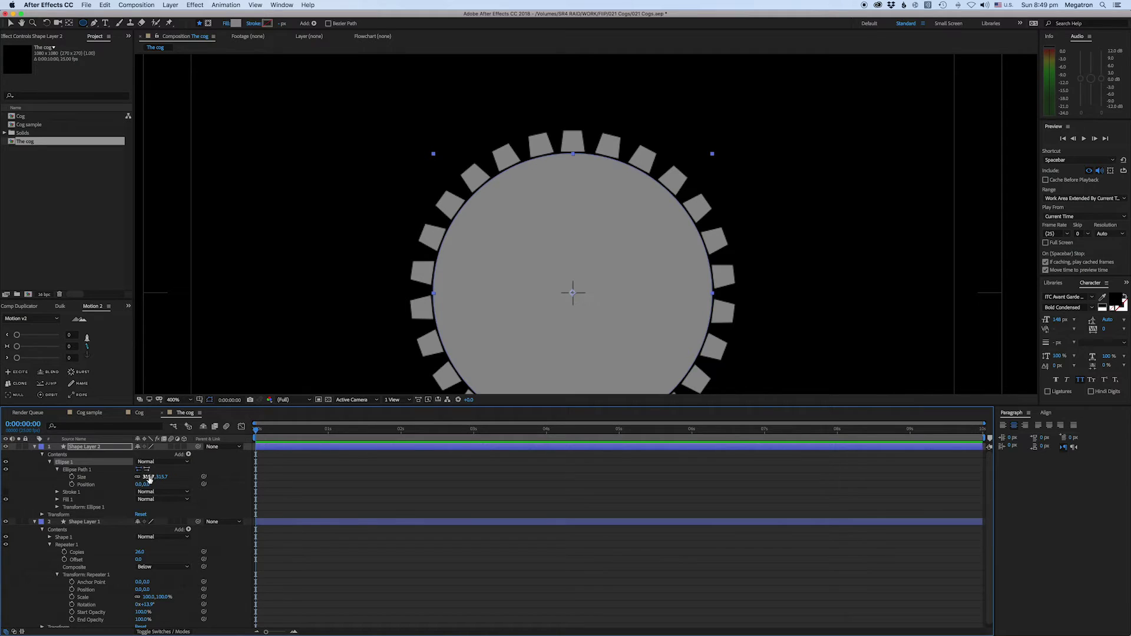
left_click_drag(149, 478, 149, 479)
Step: Collapse the properties of both Shape Layer 2 and Shape Layer 1 in the timeline
left_click(42, 454)
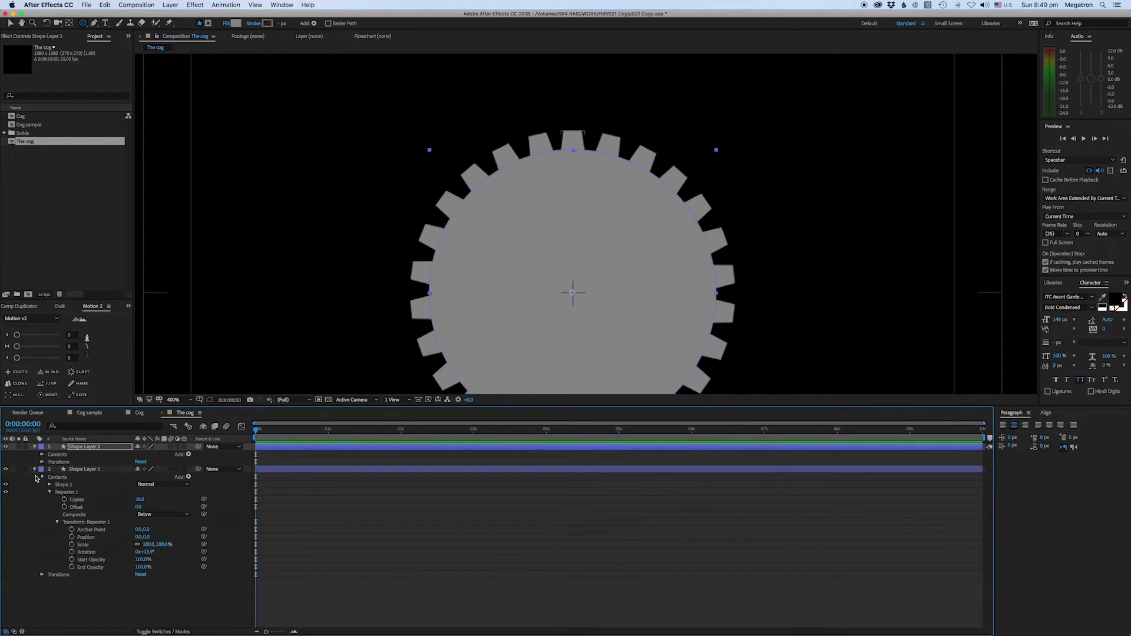
left_click(34, 470)
left_click(56, 536)
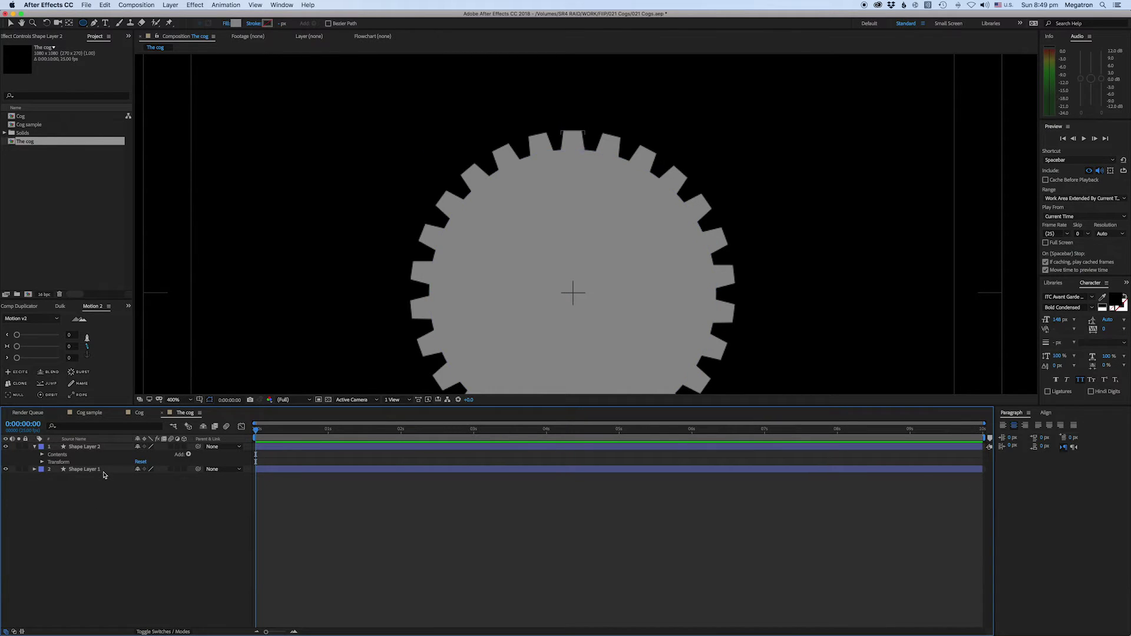
left_click(85, 448)
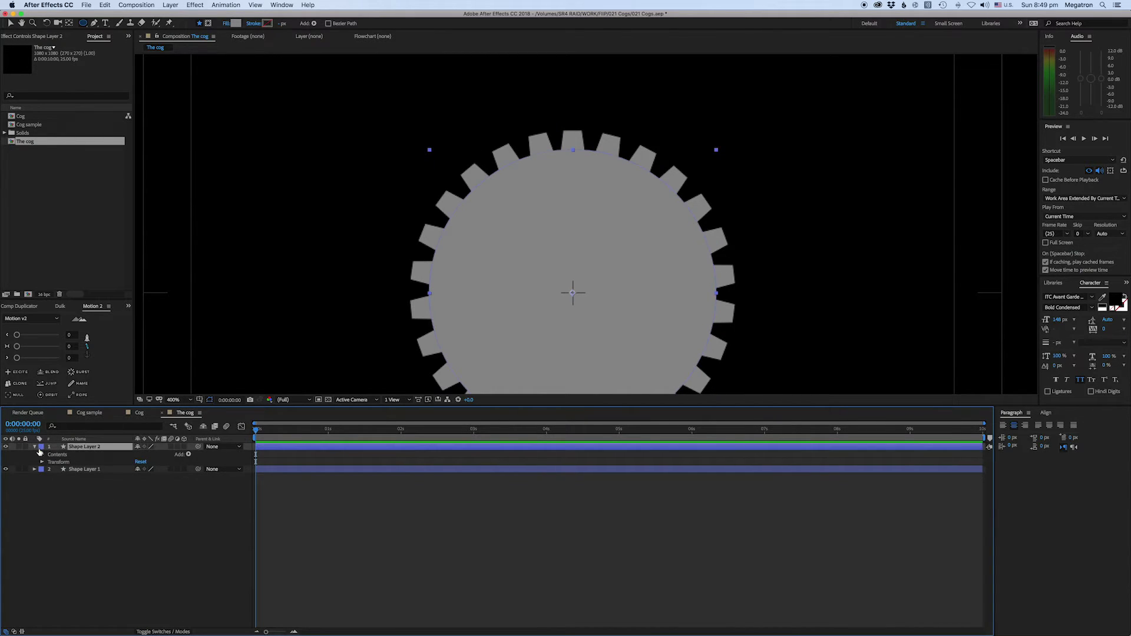
left_click(35, 447)
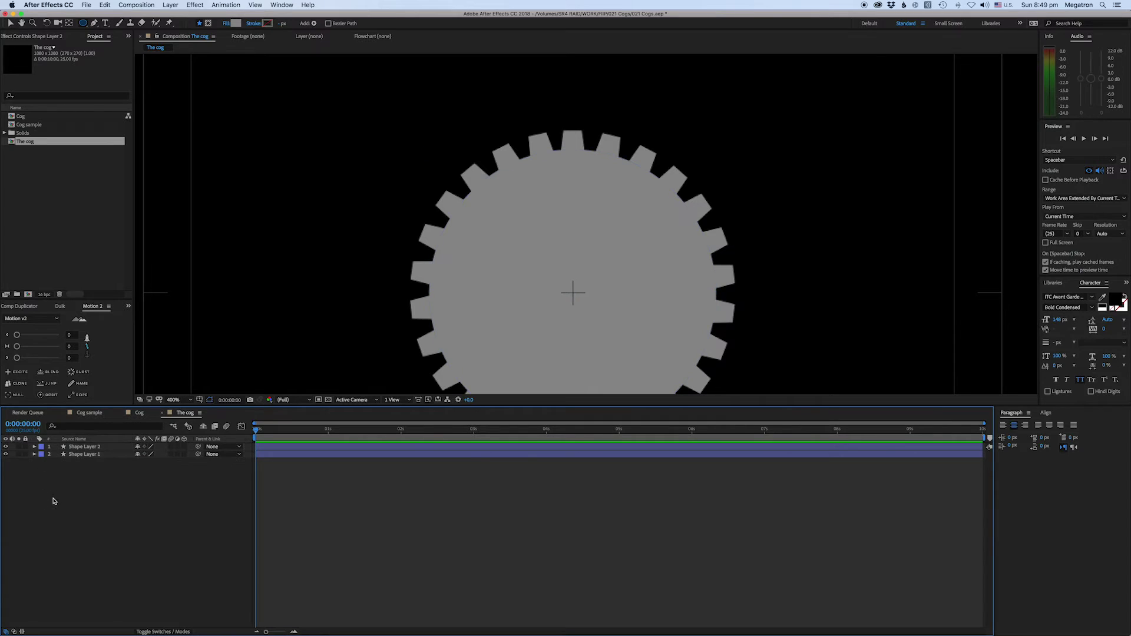
Step: Turn the transparency grid back on behind the cog and leave both shape layers deselected
left_click(72, 455)
left_click(328, 400)
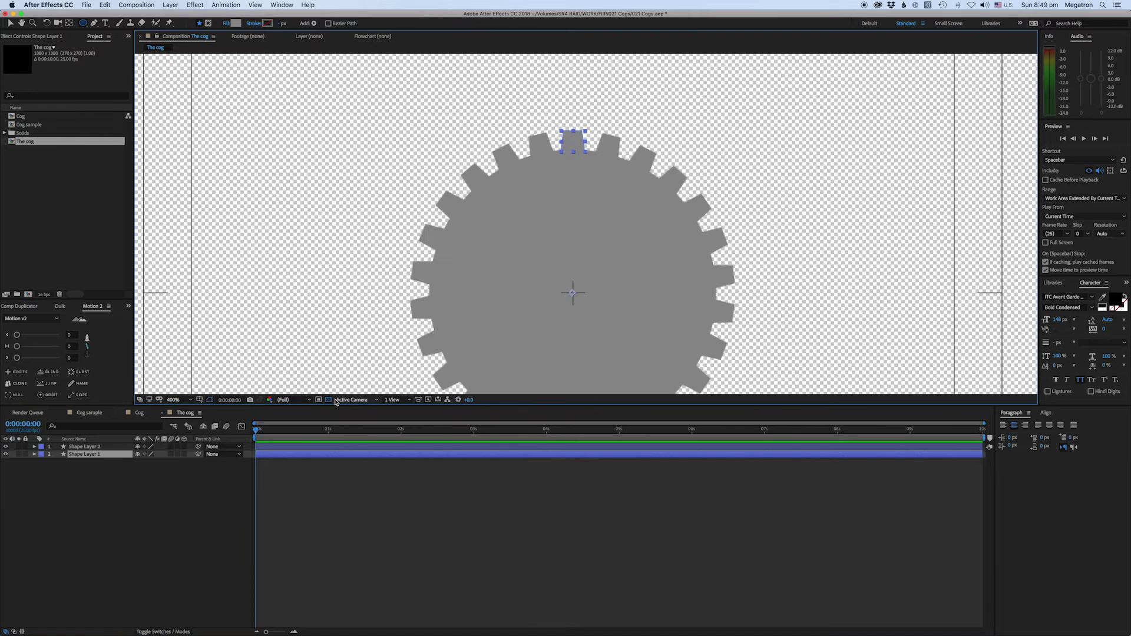
left_click_drag(547, 296, 499, 220)
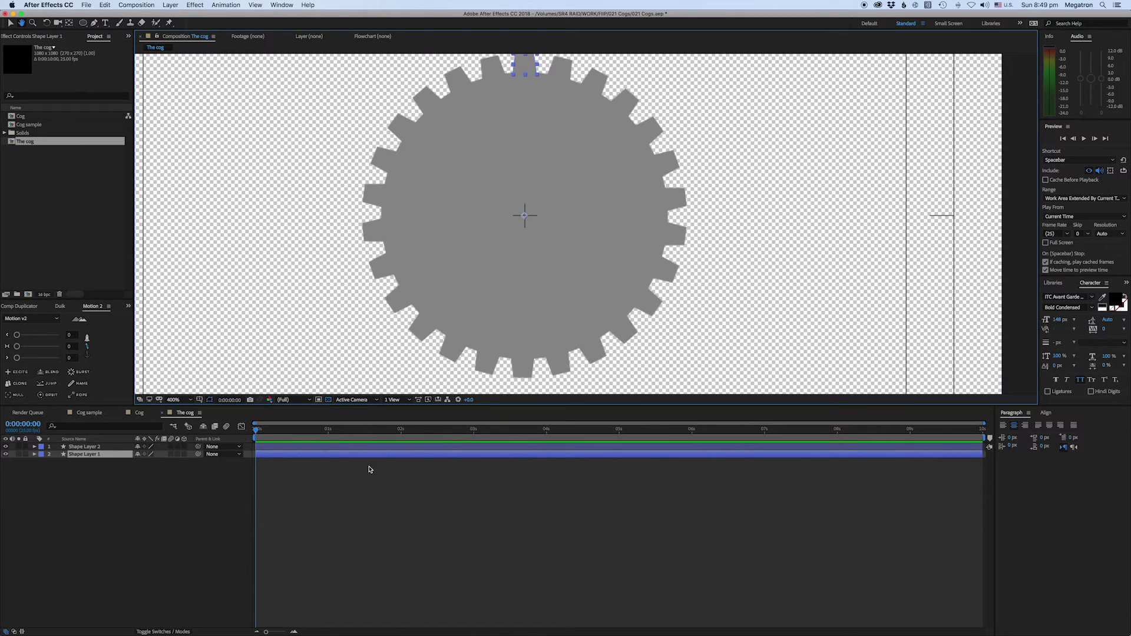
left_click(352, 493)
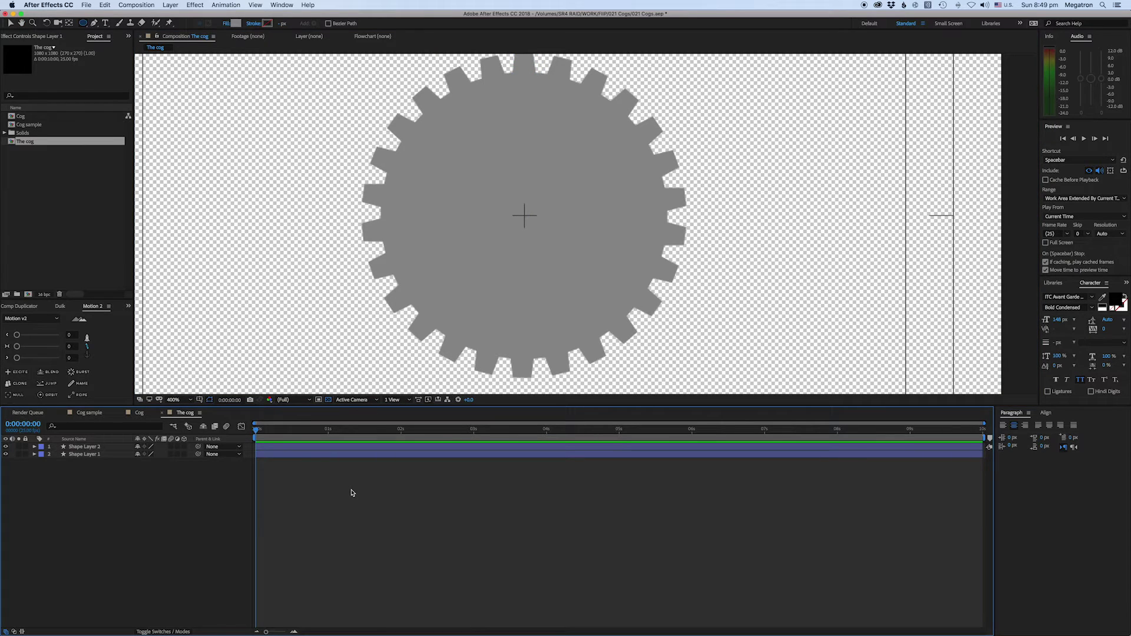
left_click(101, 454)
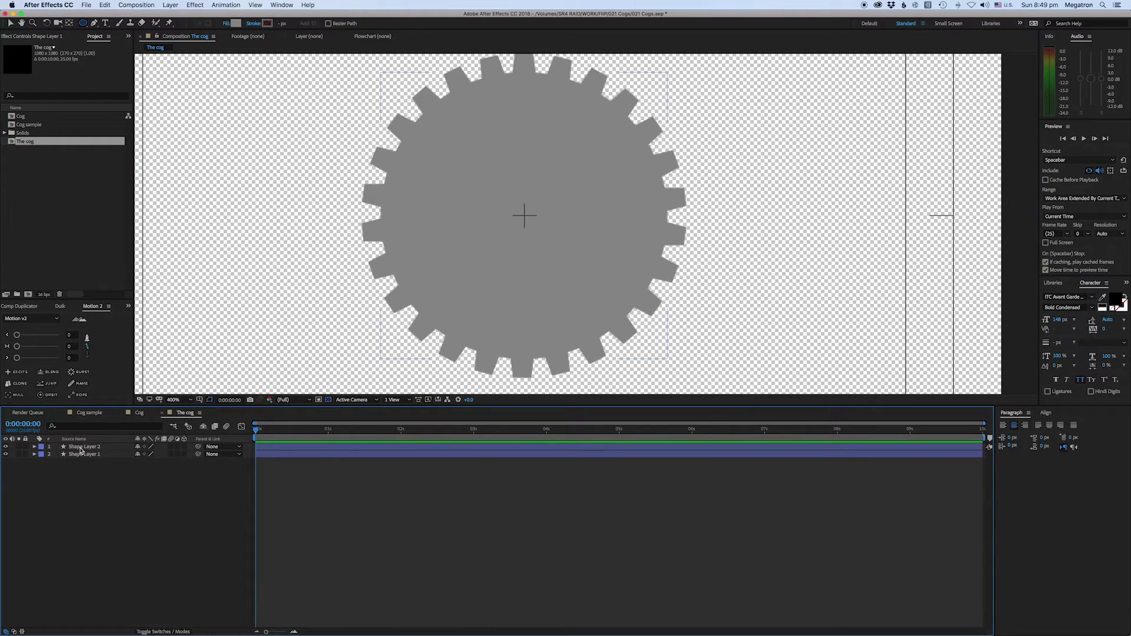
key("ctrl+d")
key("Delete")
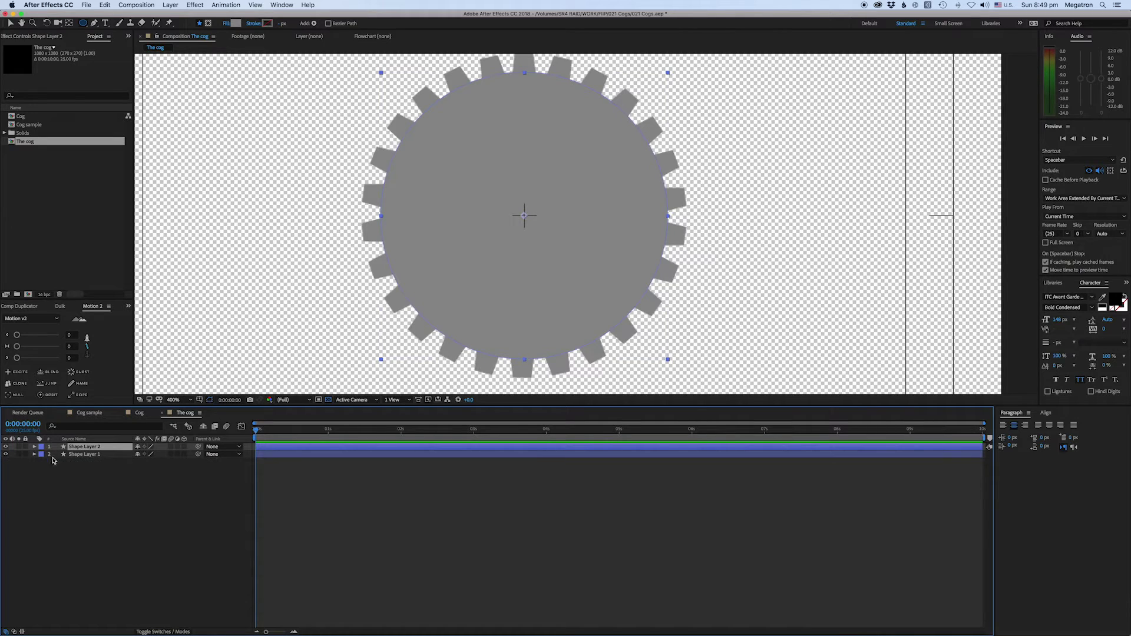
left_click(86, 455)
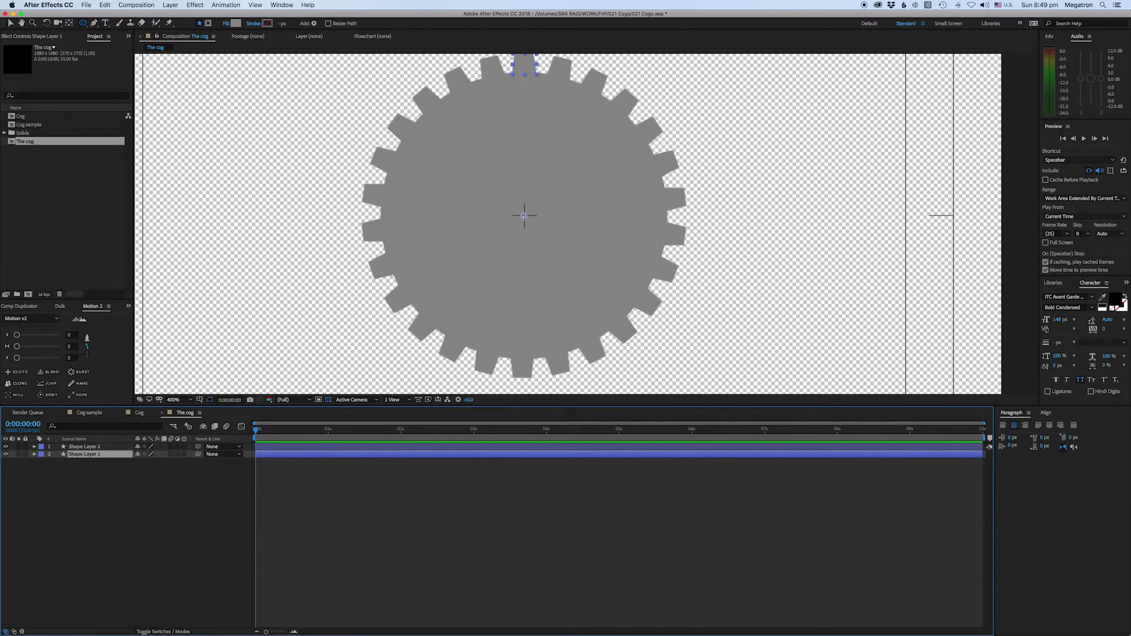
left_click(318, 528)
left_click_drag(526, 223, 427, 231)
key("q")
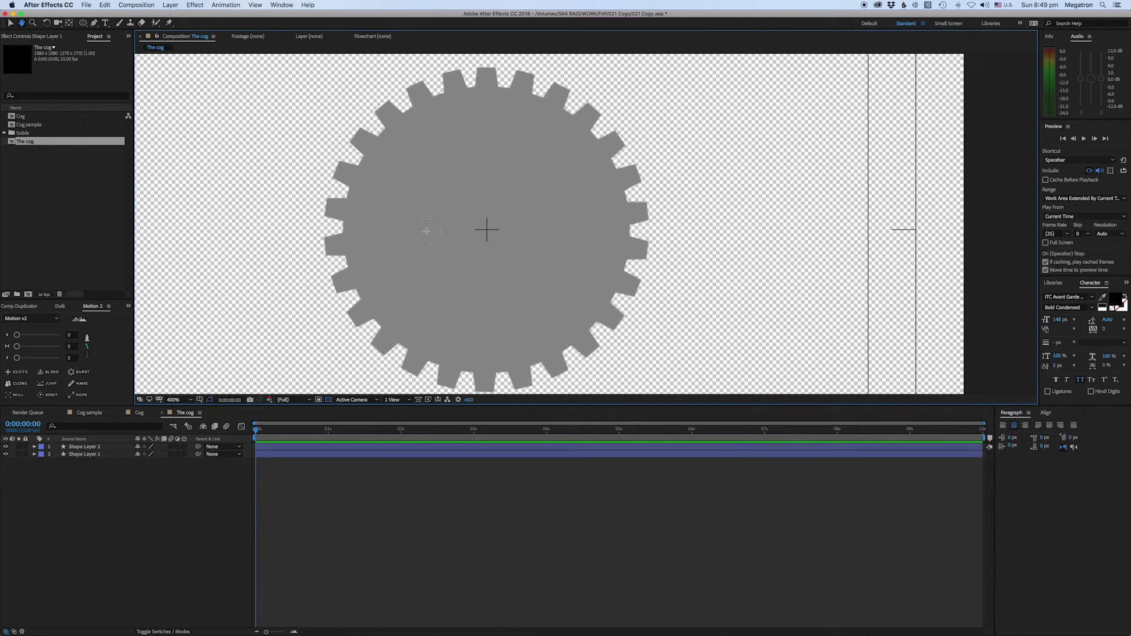
left_click(82, 454)
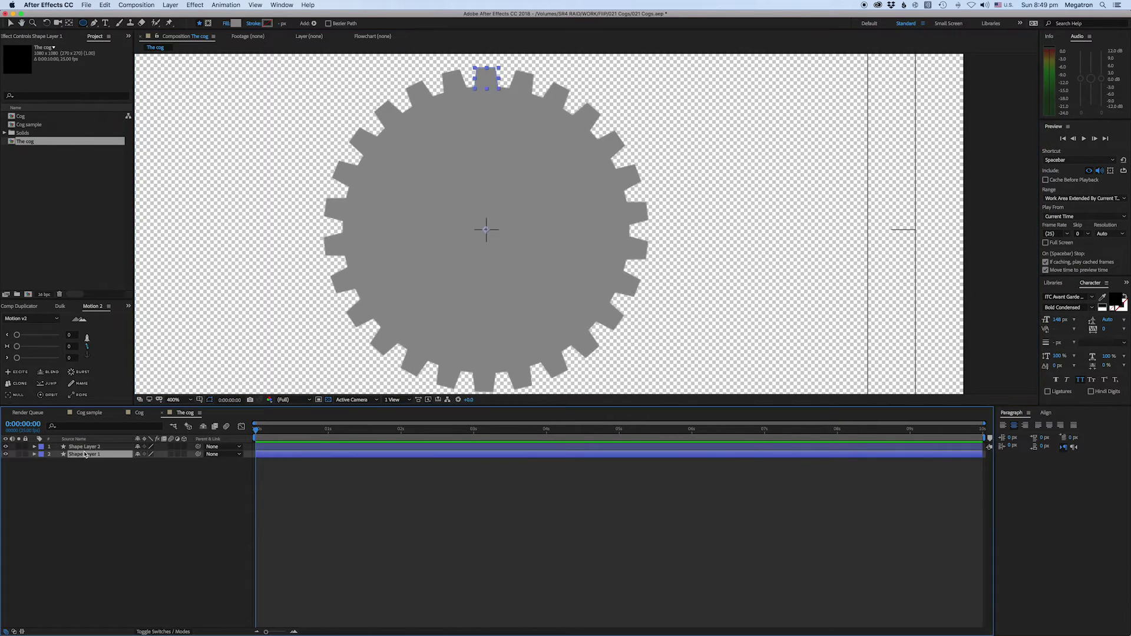
Step: Rename Shape Layer 1 as Teeth Fill and Shape Layer 2 as Middle Fill
left_click(90, 463)
left_click(83, 455)
left_click(82, 455)
key("Return")
type("Teeth Fill")
key("Return")
left_click(82, 447)
key("Return")
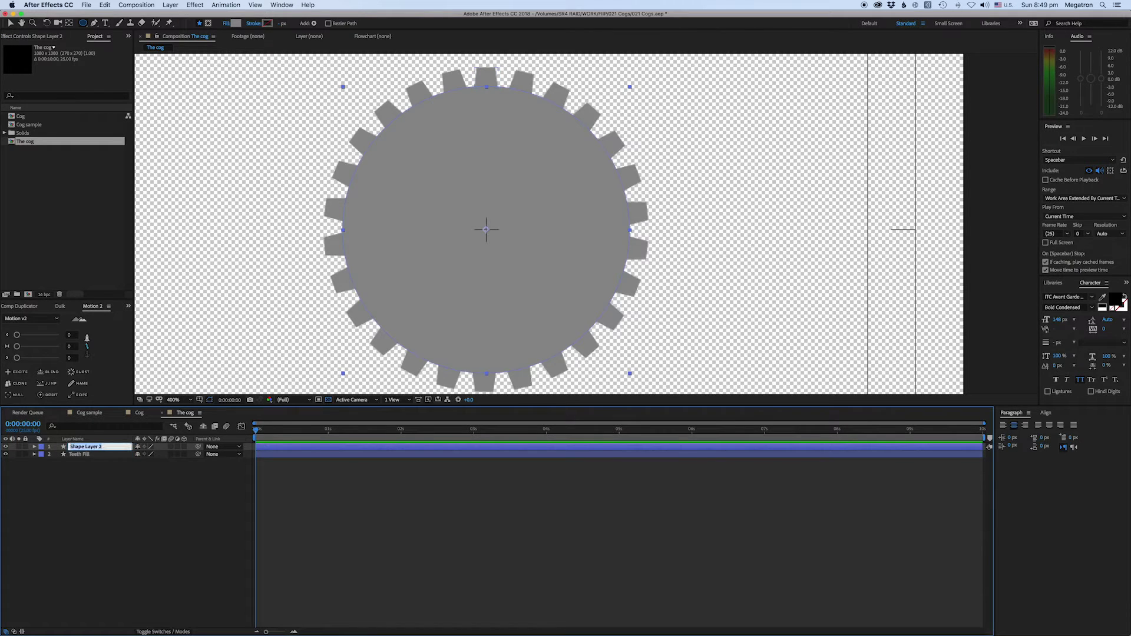
type("Middle Fill")
key("Return")
Step: Duplicate the Middle Fill and Teeth Fill layers and place both copies below the originals in the layer stack
left_click(84, 448)
left_click(85, 454, "shift")
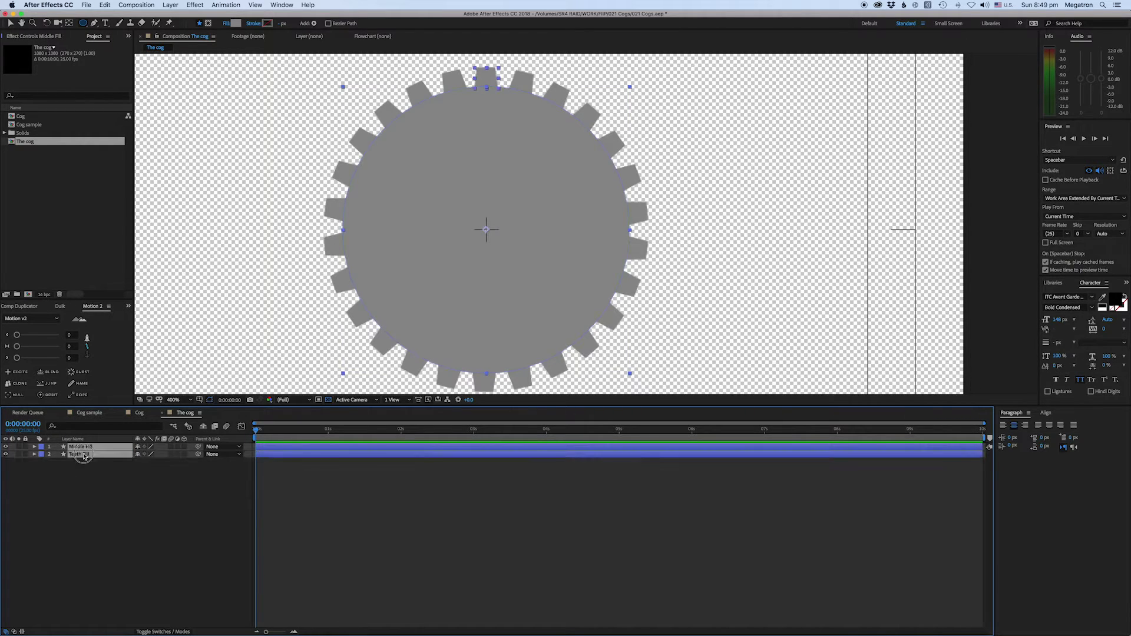
key("super+d")
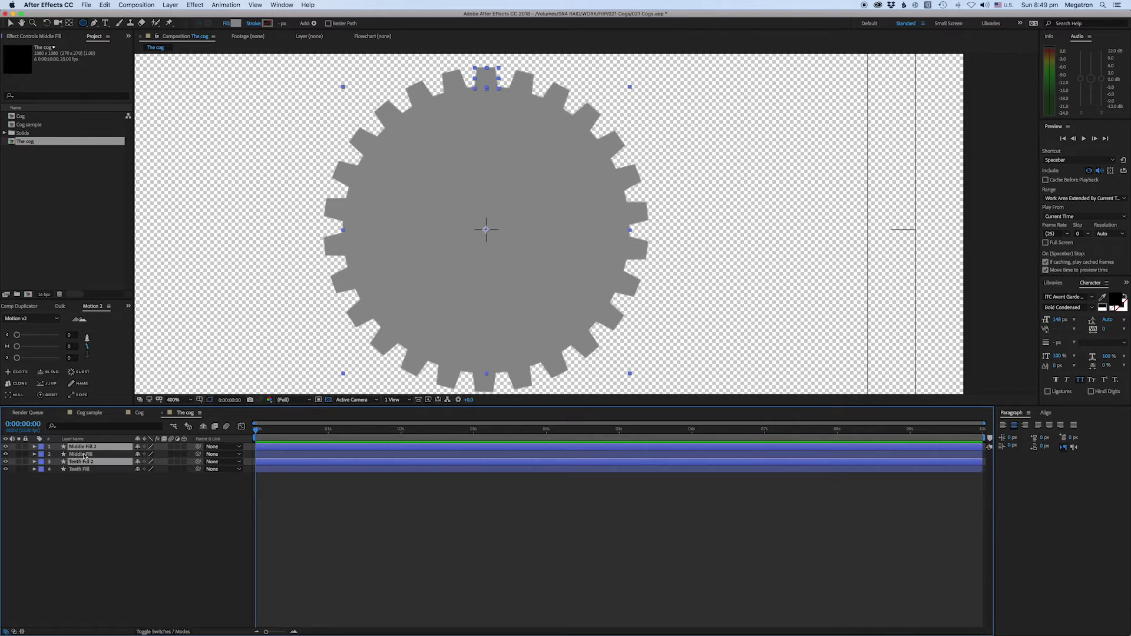
left_click_drag(81, 465, 83, 479)
Step: Rename the duplicated middle layer as Middle stroke and the duplicated teeth layer as Teeth stroke
left_click(86, 464)
key("Return")
key("Right")
type("stroke")
key("Return")
key("ctrl+Down")
key("Return")
key("Right")
key("BackSpace")
key("BackSpace")
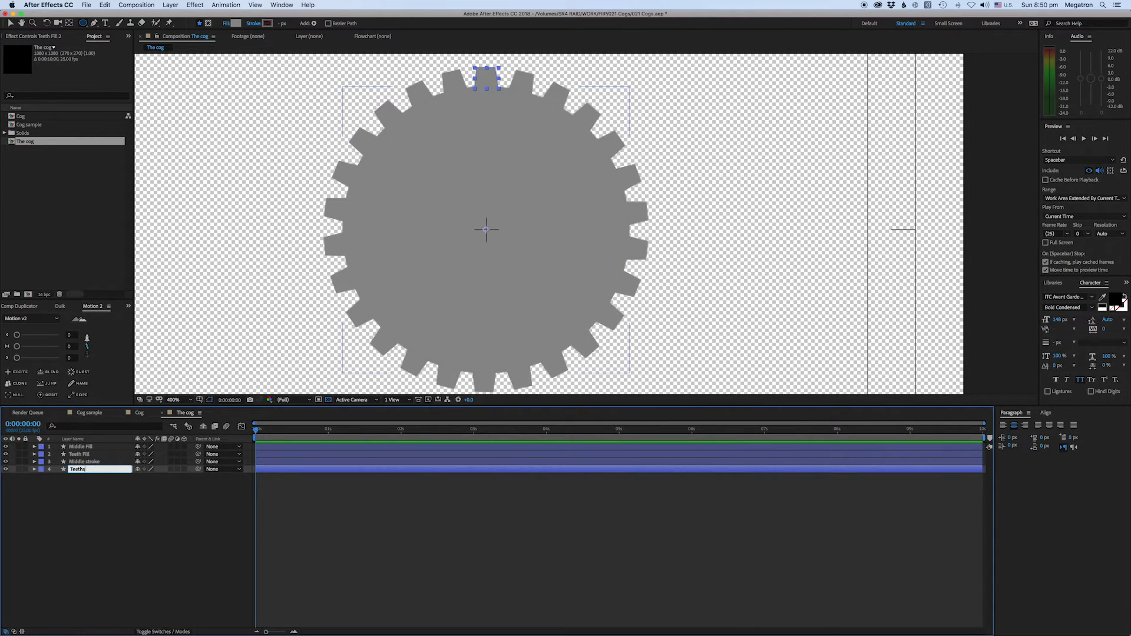
key("Return")
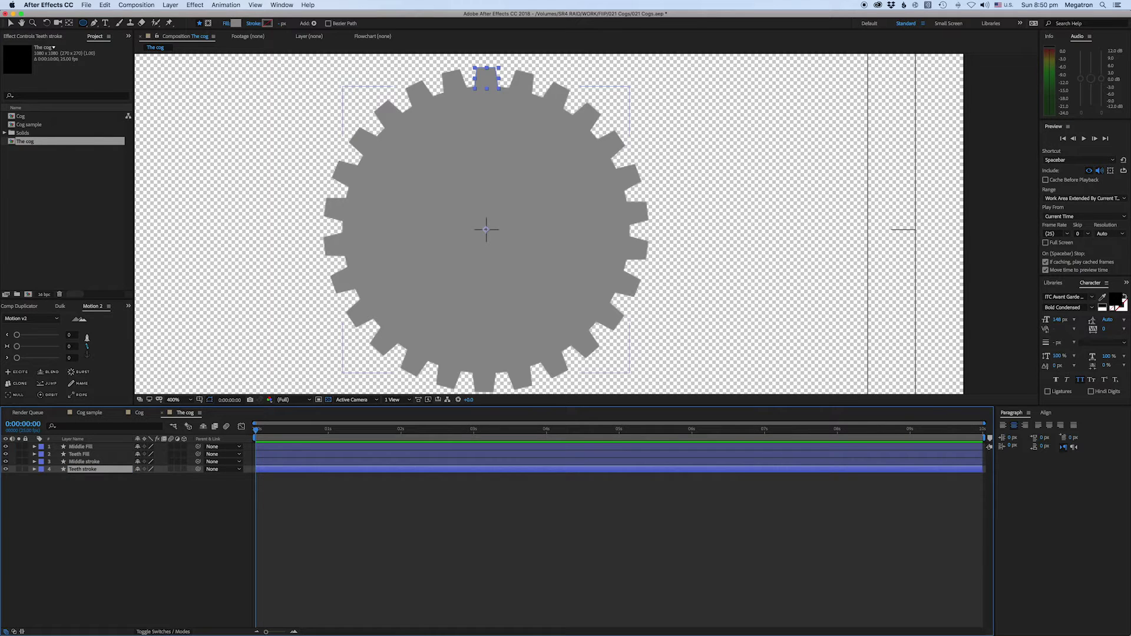
Step: Give the Middle stroke and Teeth stroke layers a solid-colour stroke 12 px wide, and deselect them
key("ctrl+Up")
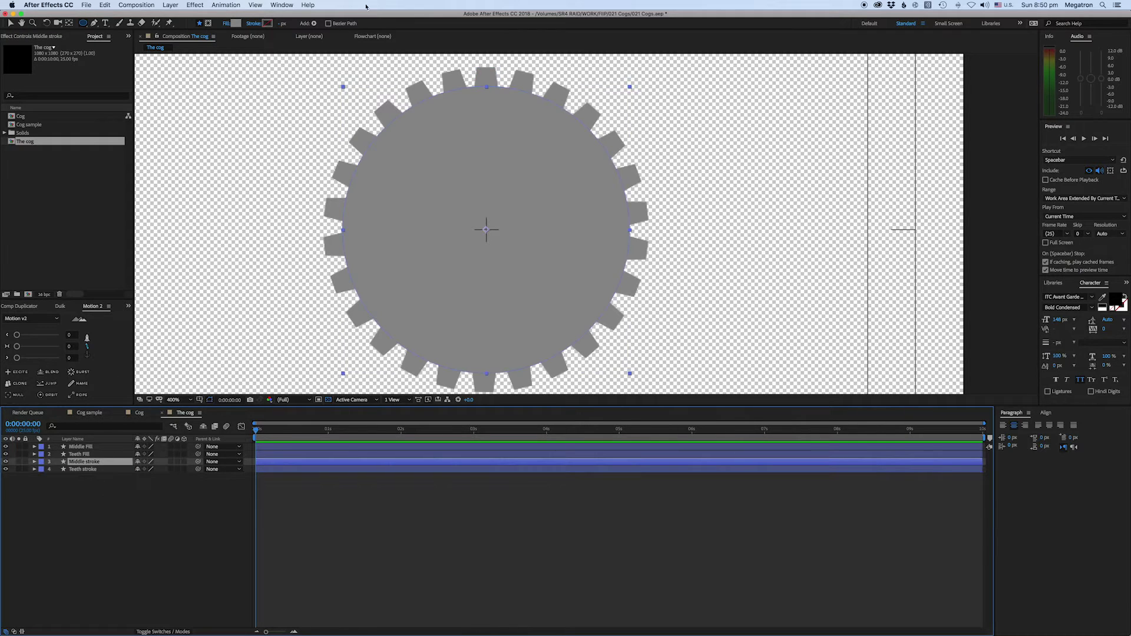
left_click(268, 23)
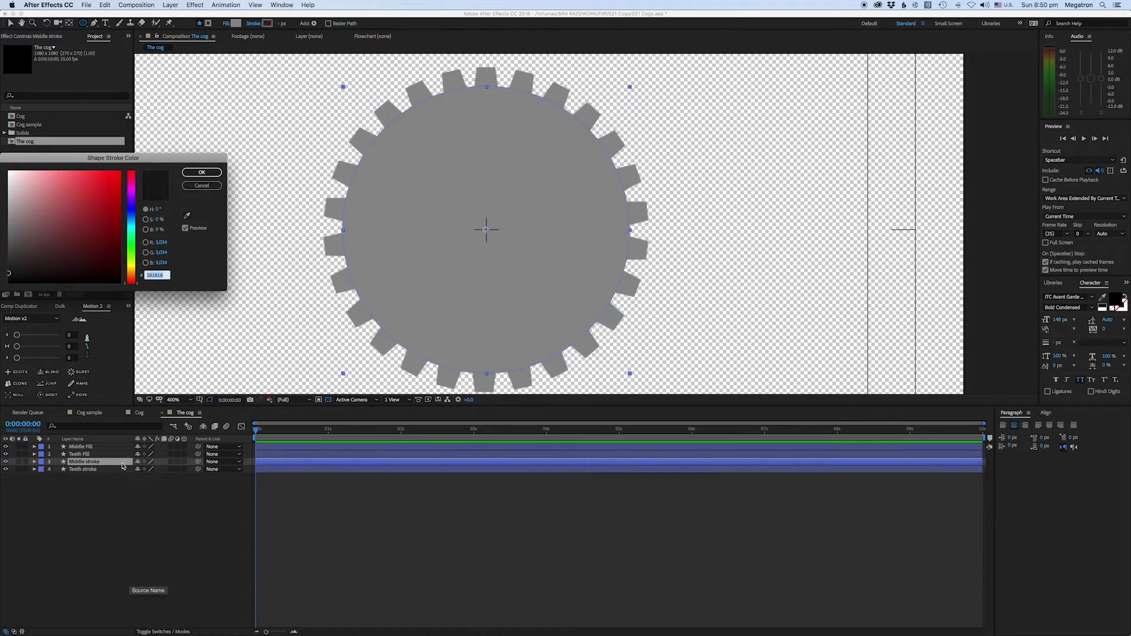
key("Return")
left_click(92, 470, "shift")
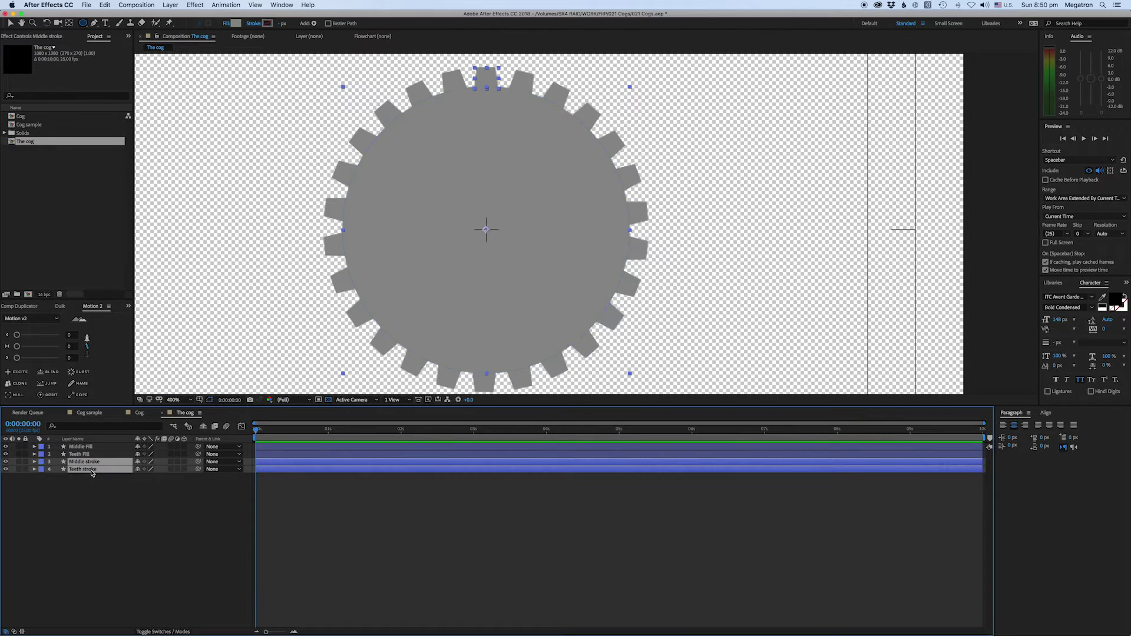
left_click(268, 24)
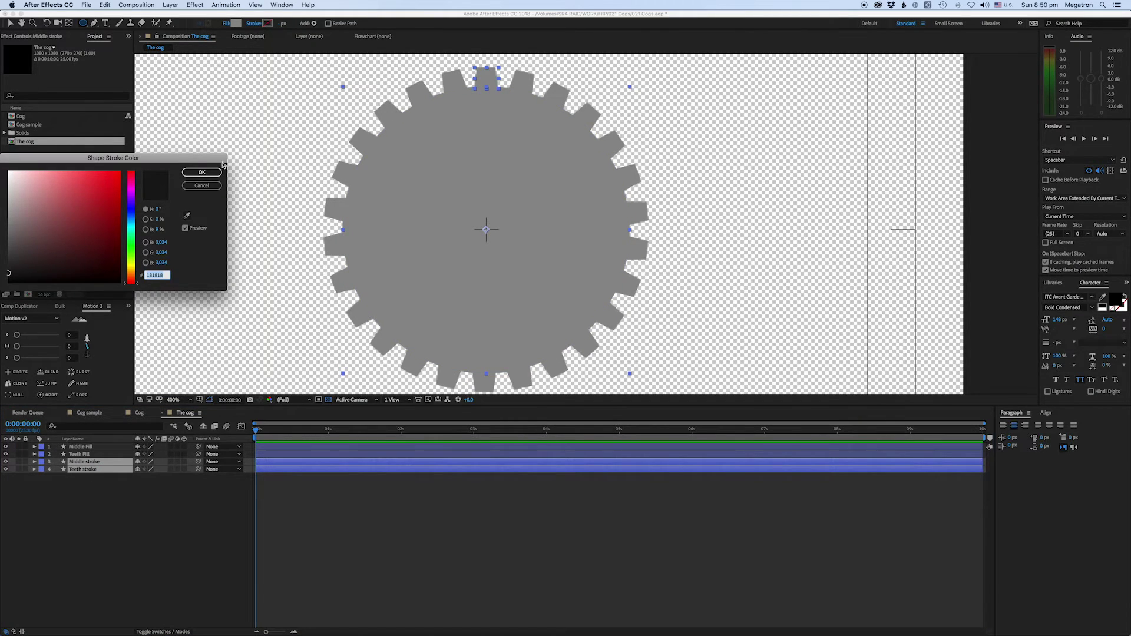
left_click(202, 186)
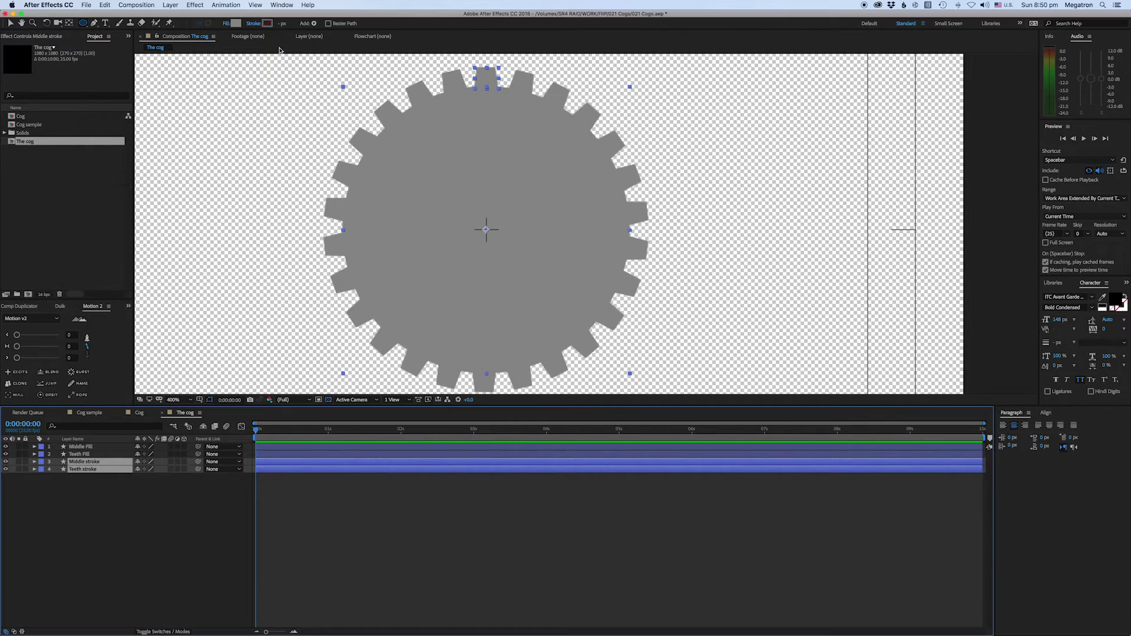
left_click(254, 24)
left_click(22, 54)
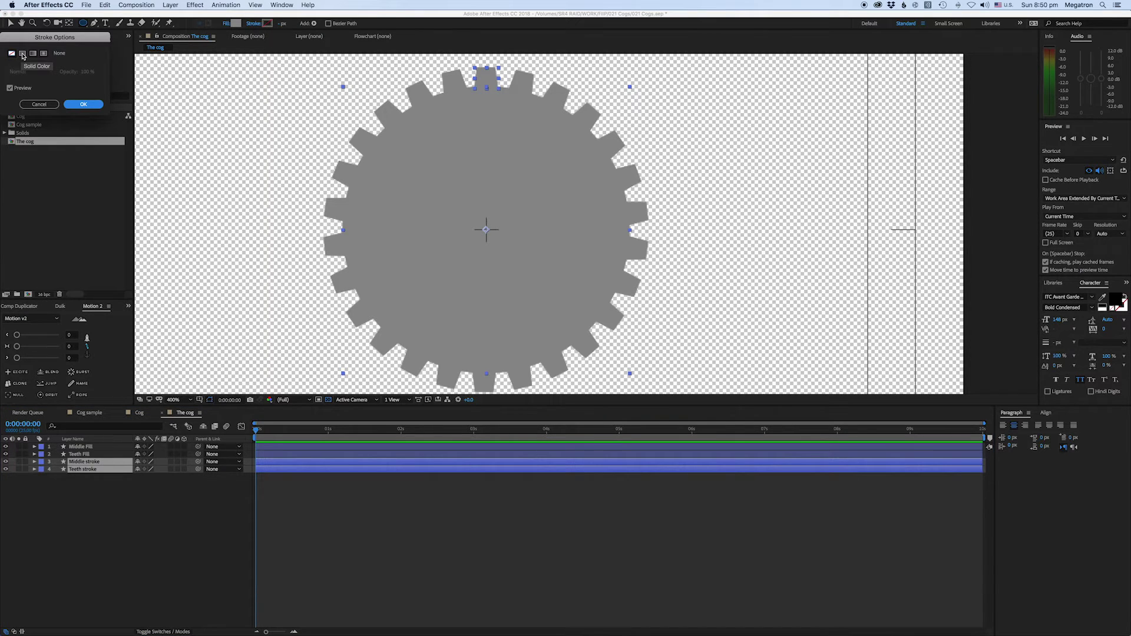
left_click(83, 104)
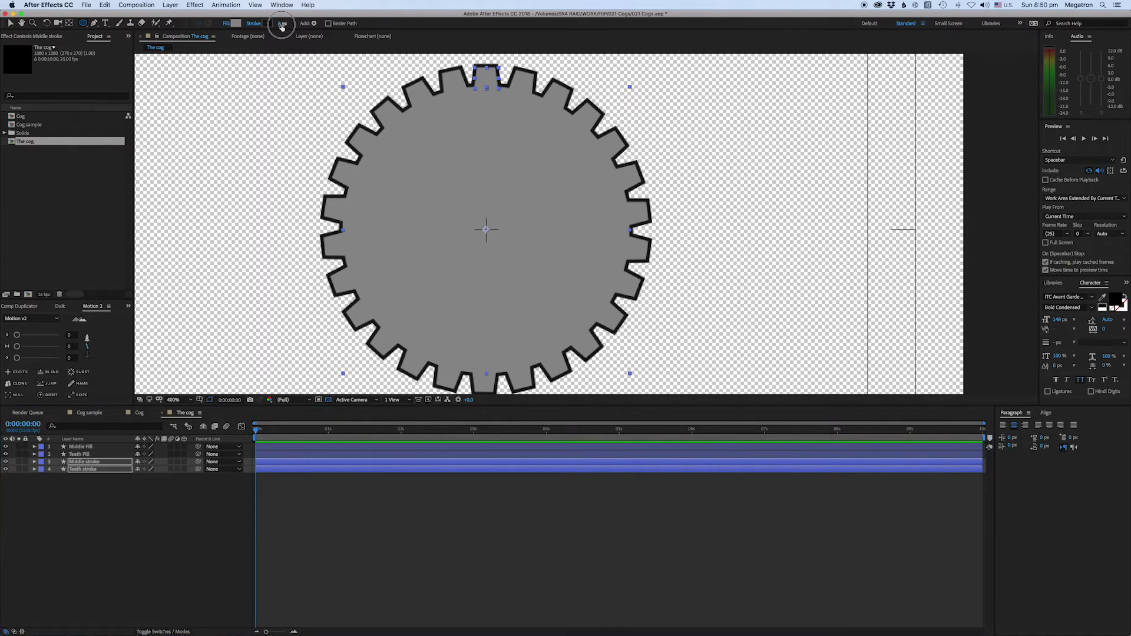
mouse_move(282, 26)
left_mouse_down()
mouse_move(293, 26)
mouse_move(281, 26)
left_mouse_up()
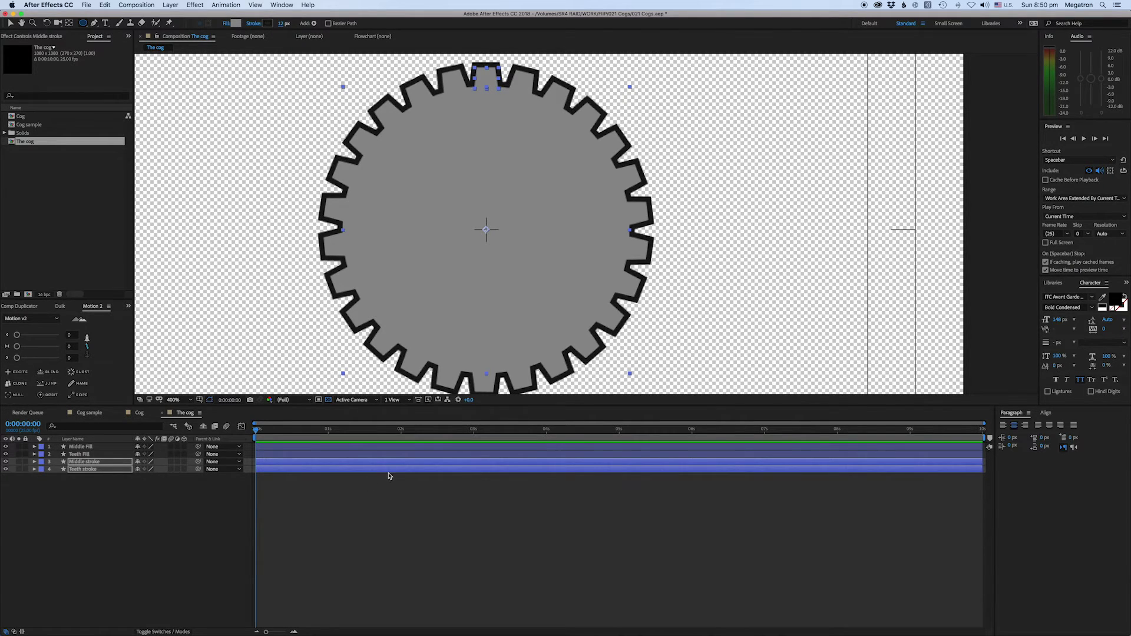
left_click(367, 526)
Step: Duplicate the Ellipse 1 group inside the Middle Fill layer and expand the copy's ellipse path properties
left_click(82, 447)
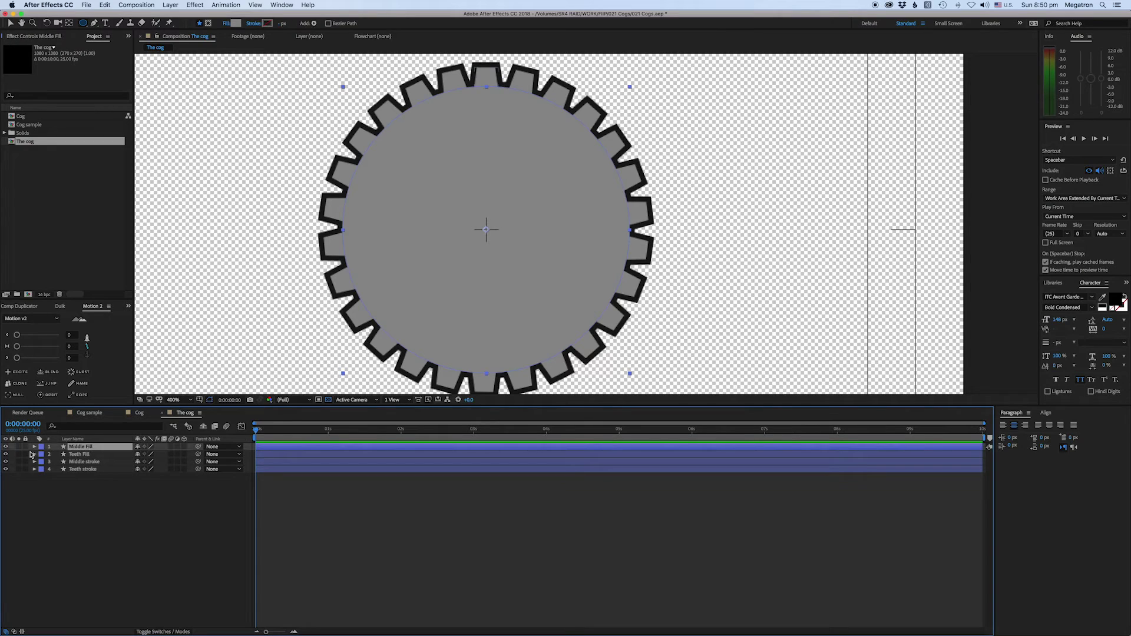
left_click(34, 447)
left_click(42, 455)
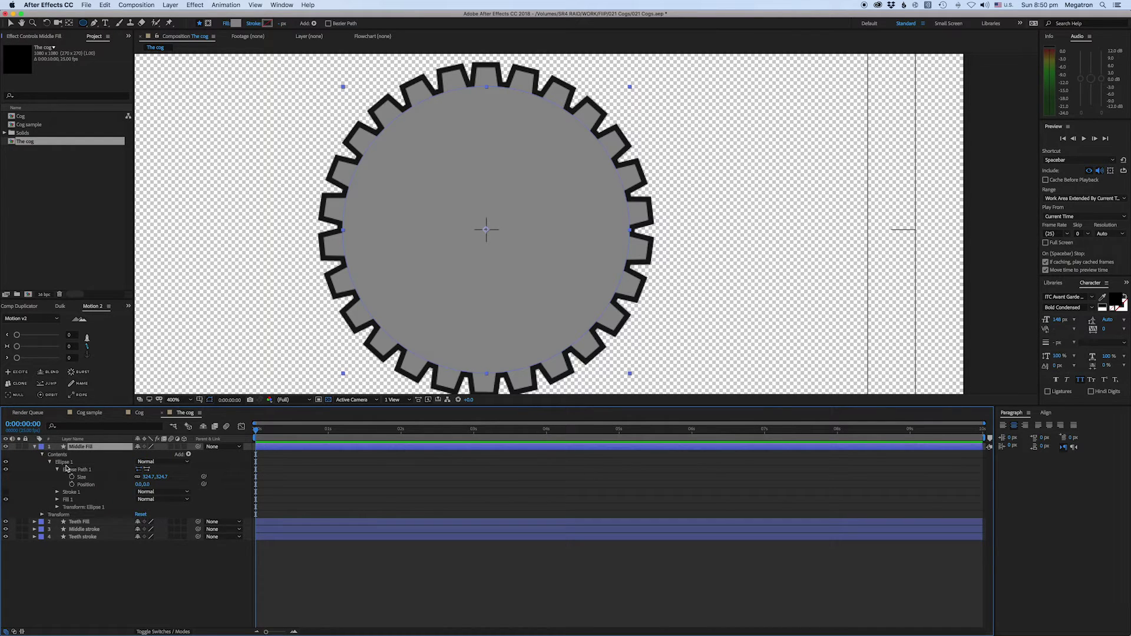
left_click(66, 465)
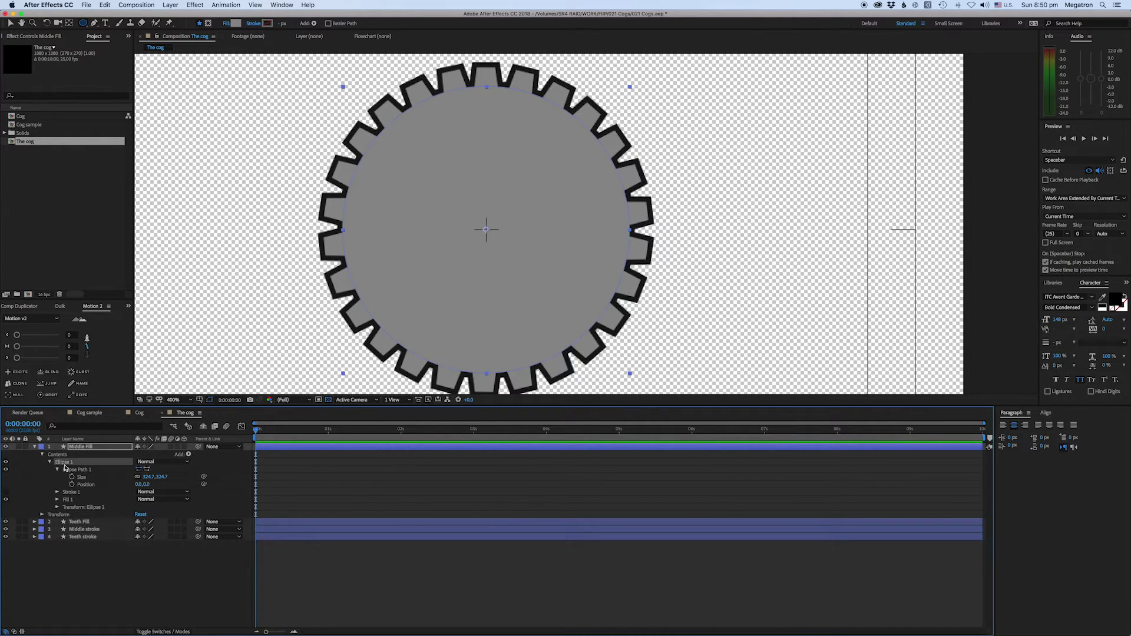
left_click(61, 465)
left_click(62, 465)
key("super+d")
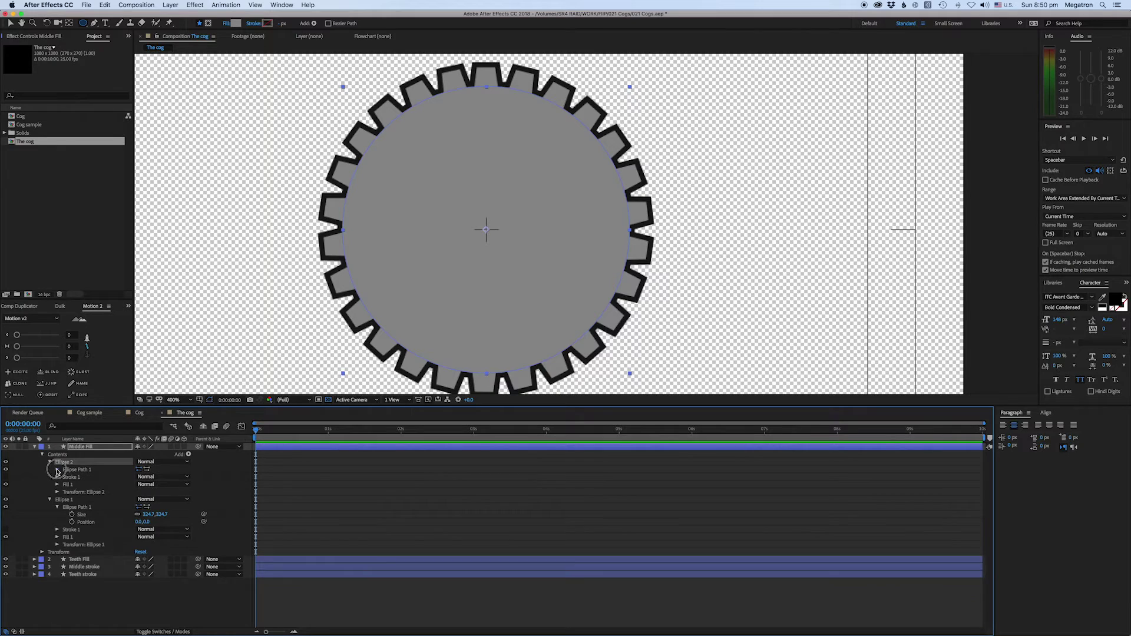
left_click(57, 470)
Step: Try reducing the path size of the duplicated Ellipse 2 to about 294.7
left_click(137, 478)
left_click_drag(137, 478, 149, 478)
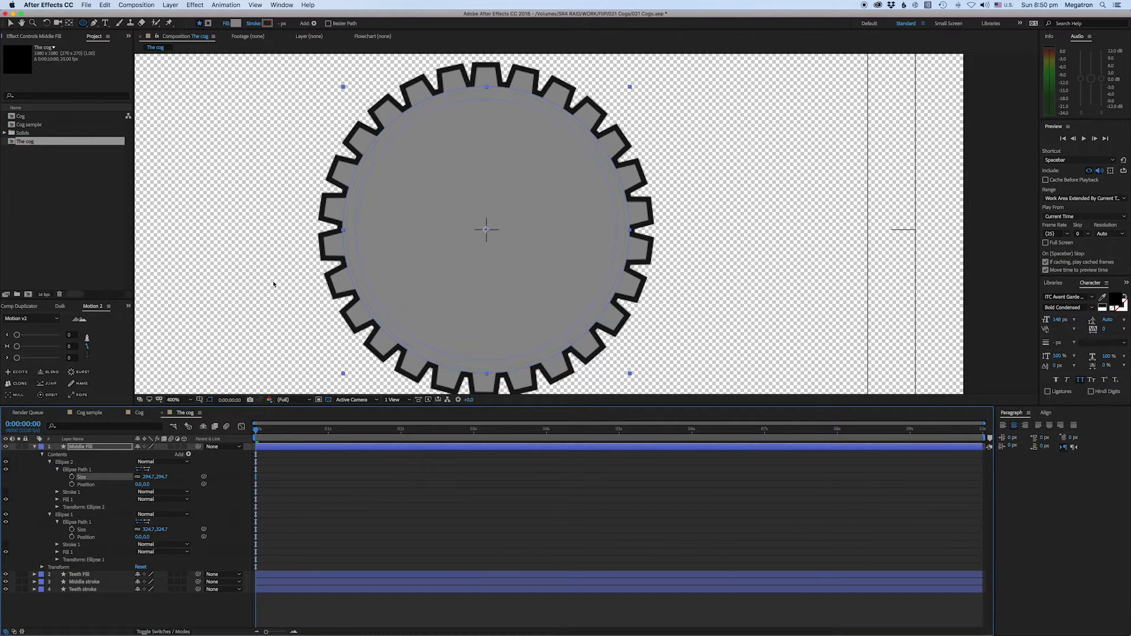
left_click(267, 24)
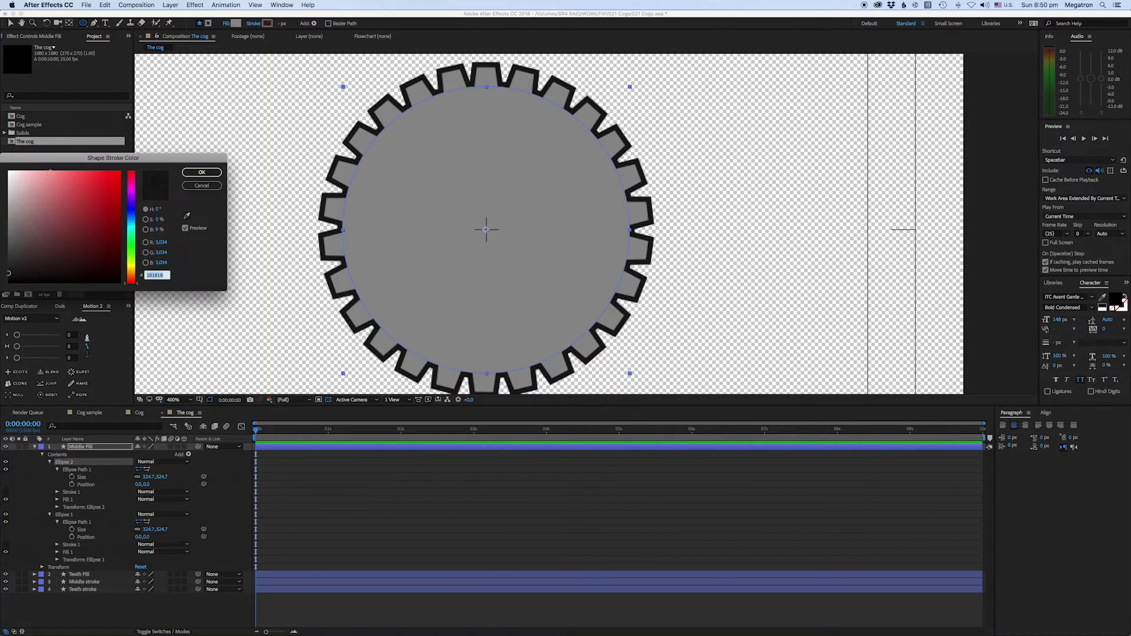
left_click(202, 185)
Step: Turn on a dark stroke for Ellipse 2 in Middle Fill and reduce its path size to 293.7
left_click(266, 23)
left_click(199, 173)
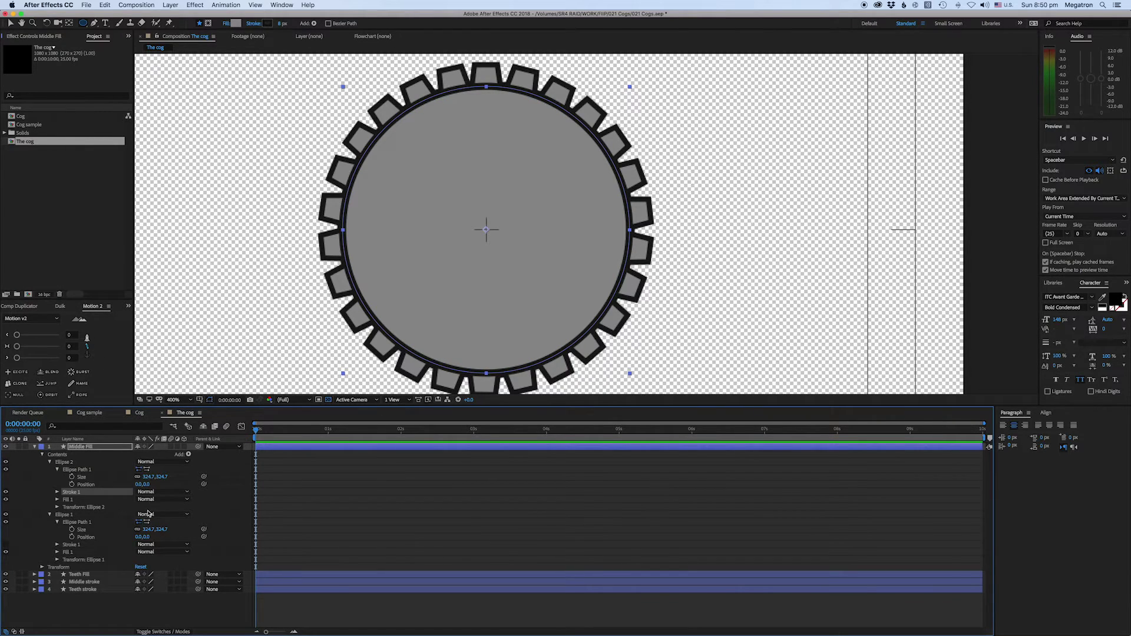
left_click(150, 479)
left_click_drag(149, 479, 133, 478)
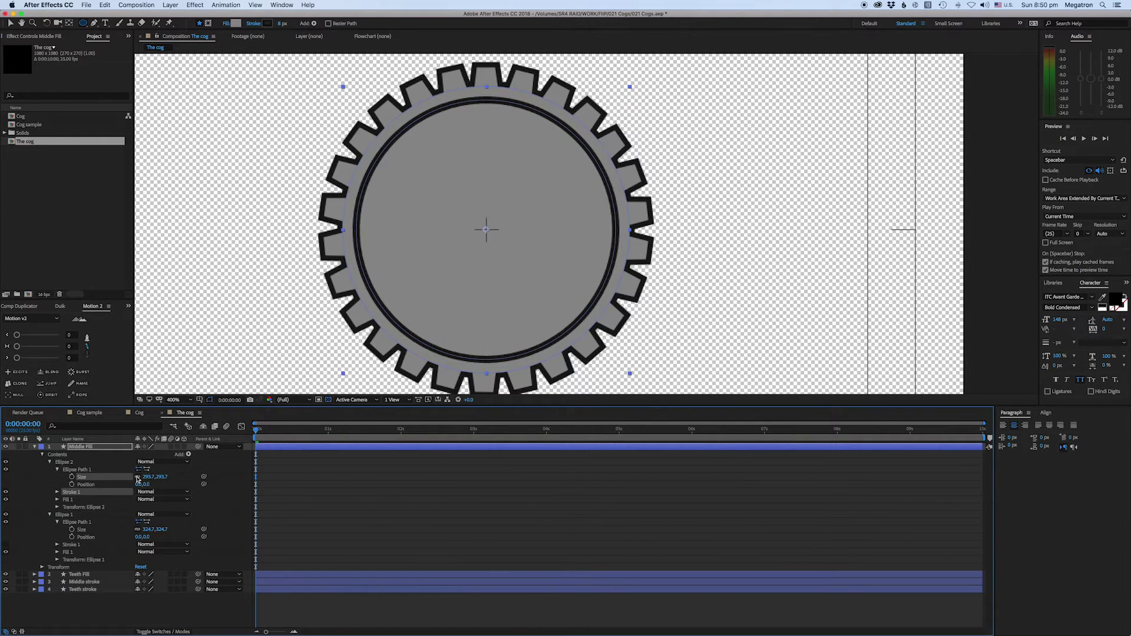
Step: Duplicate Ellipse 2 as a smaller inner ring with a path size of 261.7 and a 4 px stroke
left_click(71, 463)
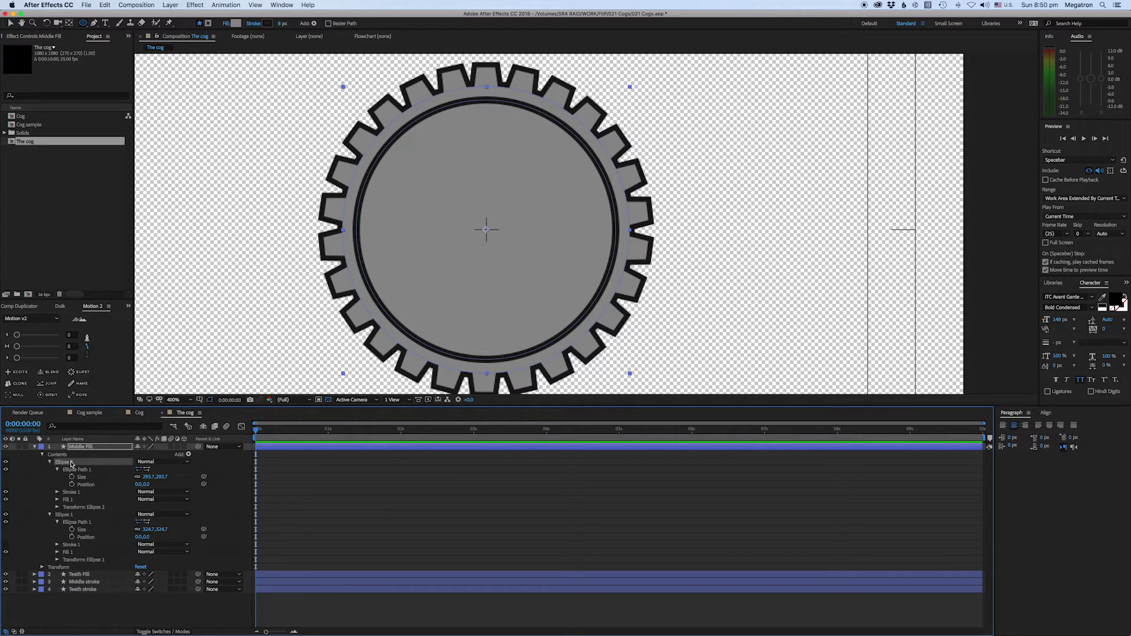
key("super+d")
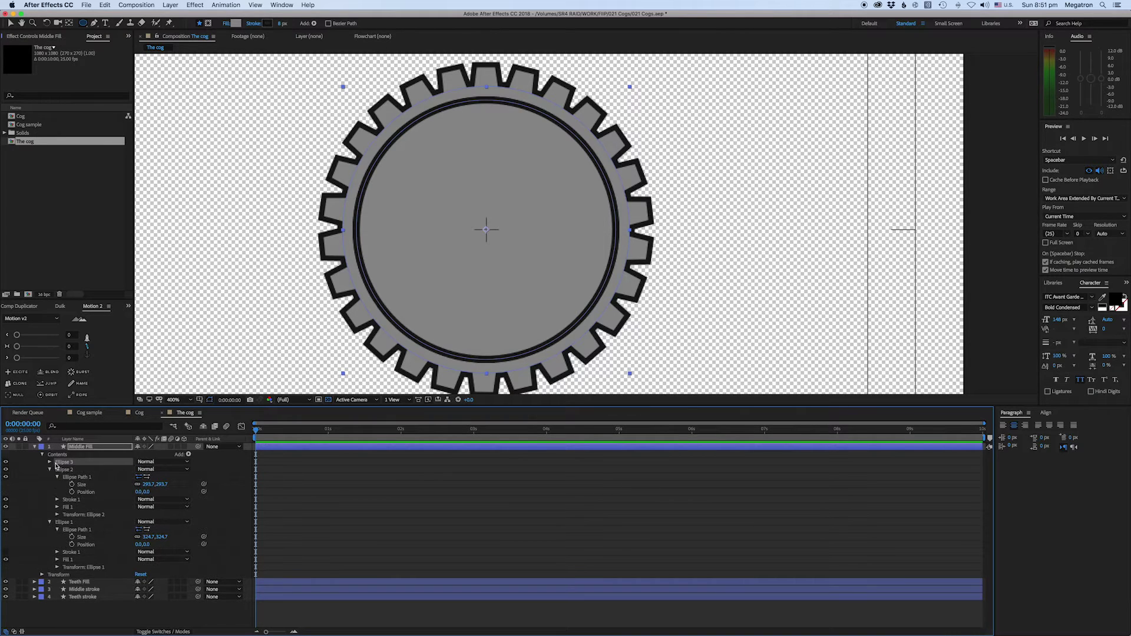
left_click(50, 463)
left_click(57, 470)
left_click(152, 478)
left_click_drag(152, 478, 142, 476)
left_click_drag(283, 21, 279, 25)
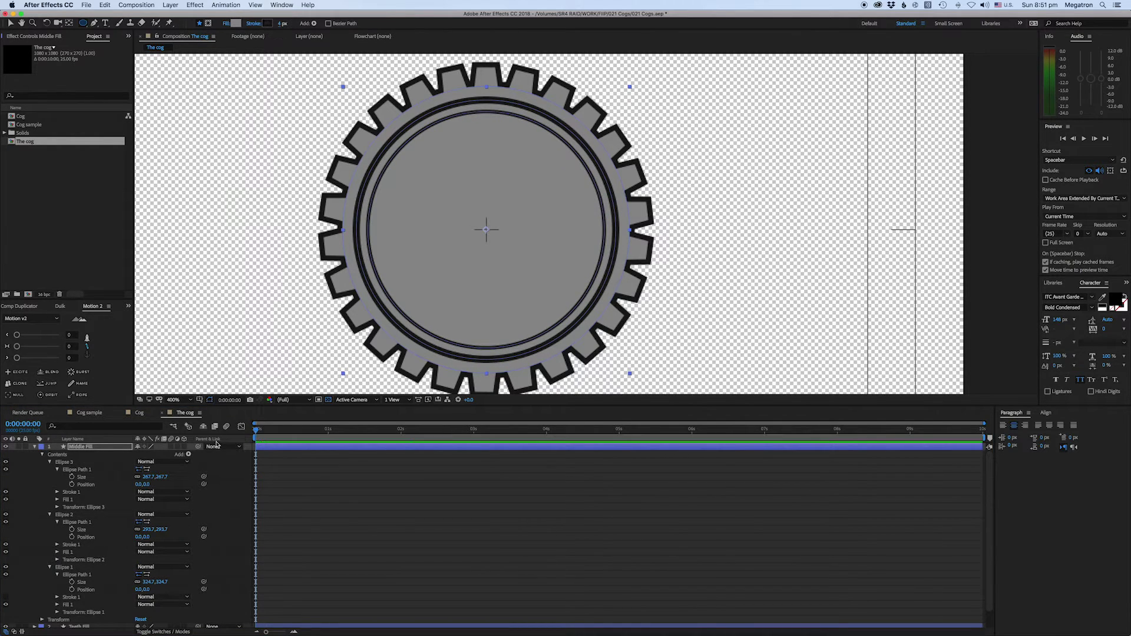
left_click_drag(151, 478, 147, 477)
Step: Duplicate Ellipse 3 as a small centre hub with a path size of 61.7 and an 8 px stroke
left_click(70, 463)
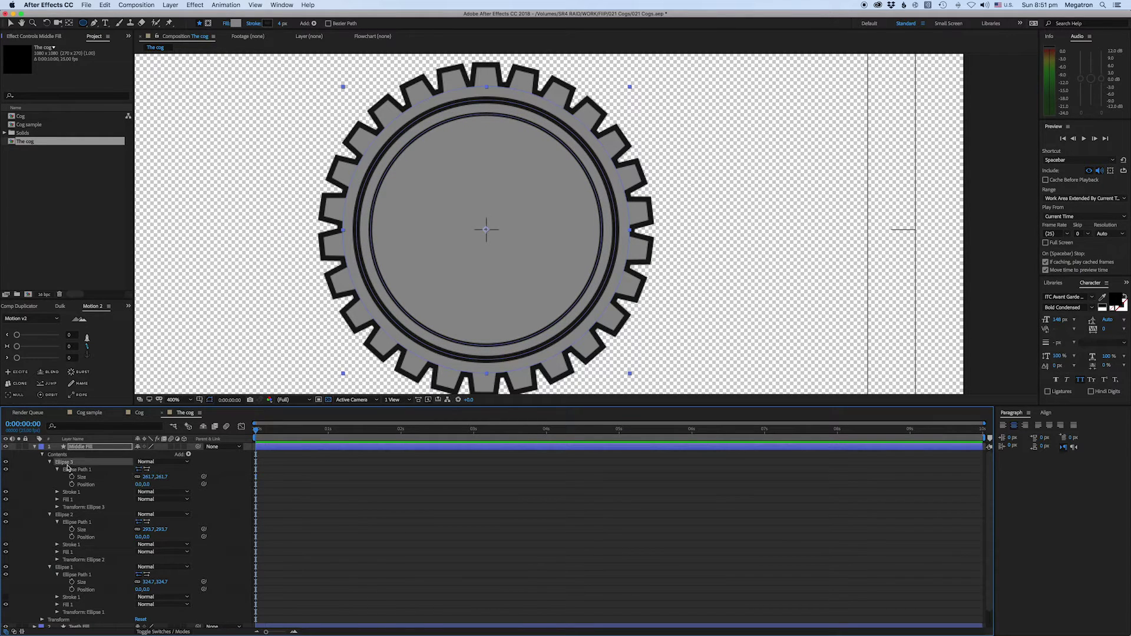
key("ctrl+d")
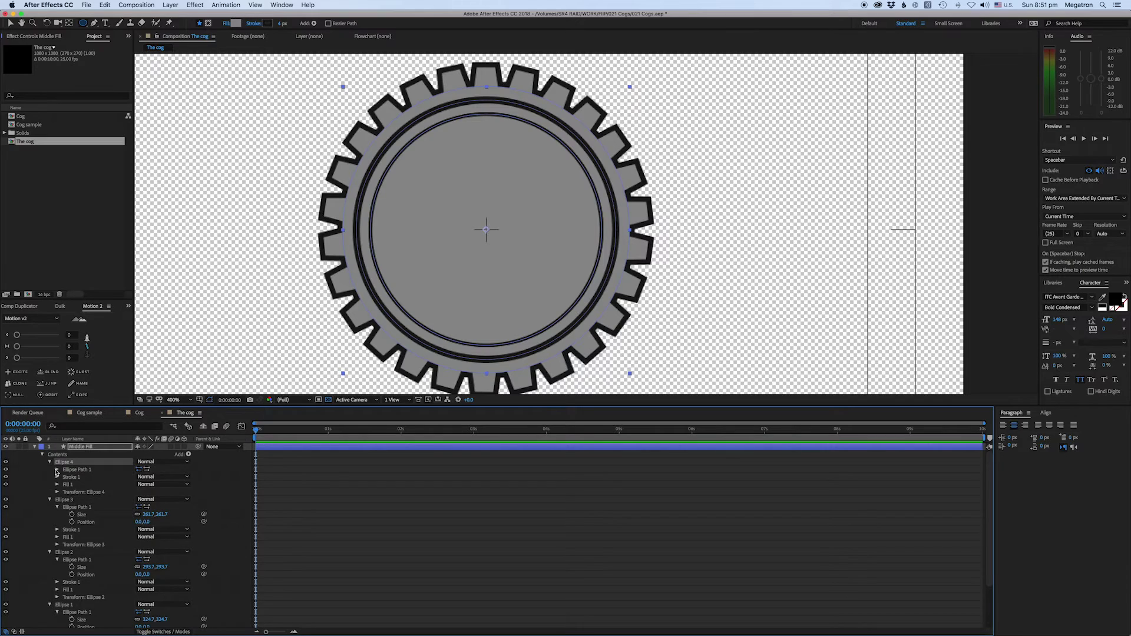
left_click(56, 470)
left_click_drag(147, 476, 63, 485)
left_click_drag(283, 24, 285, 25)
Step: Set the centre hub's fill to dark grey 4D4D4D, then collapse and deselect the Middle Fill layer
left_click(236, 24)
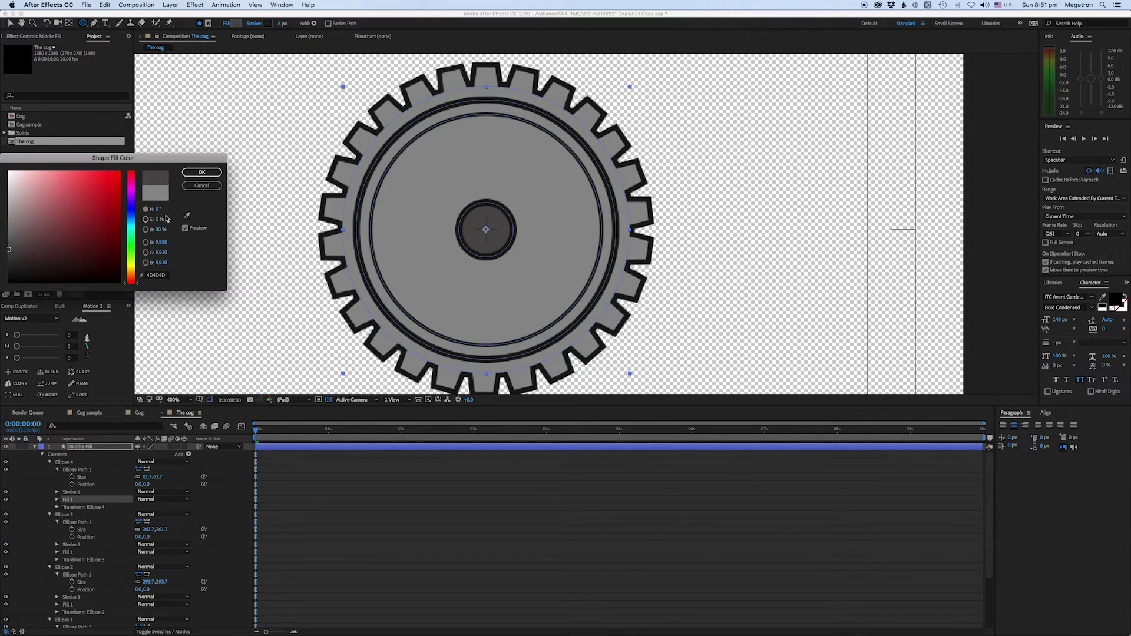
left_click(202, 172)
left_click(34, 447)
left_click(374, 531)
Step: Add a new null object to the cog composition
scroll(538, 205, "down", 2)
scroll(628, 246, "up", 2)
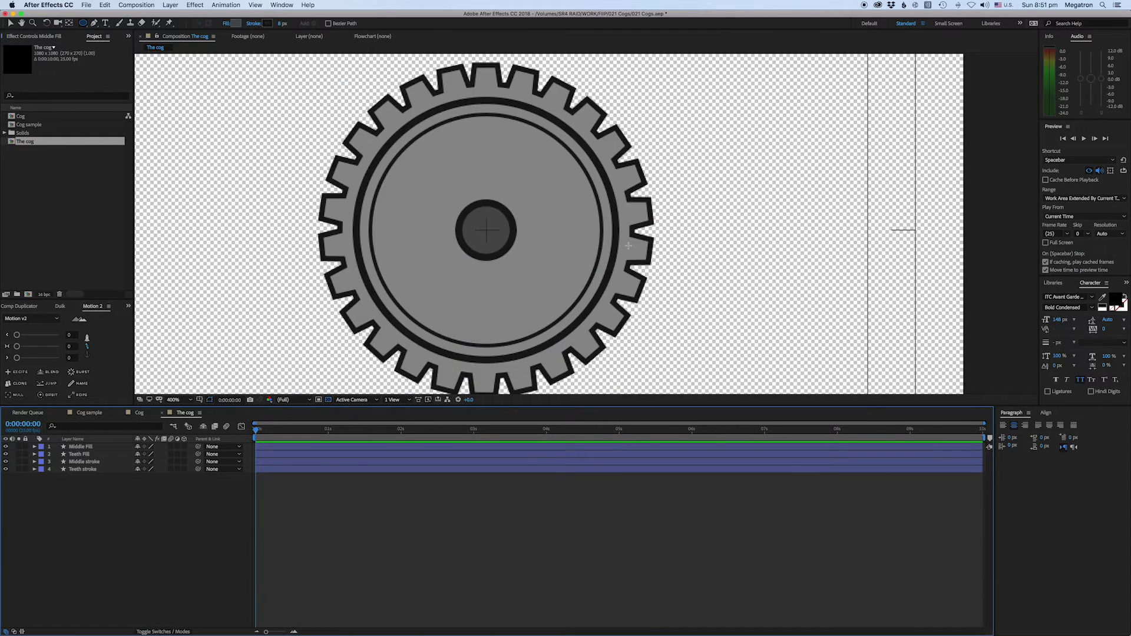
scroll(628, 247, "down", 2)
scroll(629, 246, "up", 1)
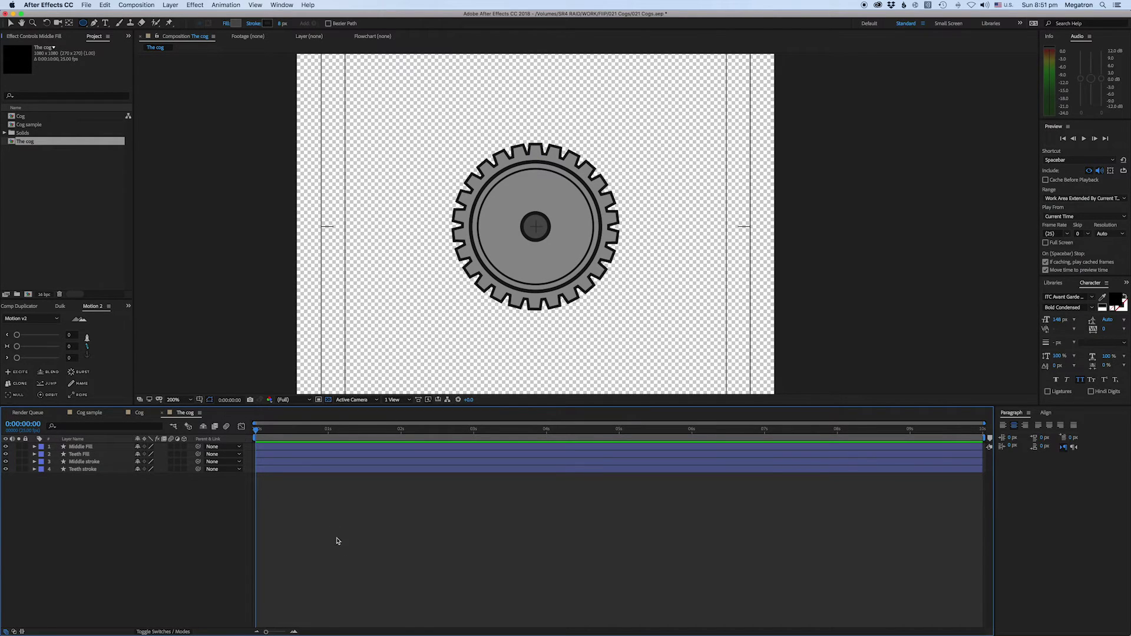
right_click(330, 519)
mouse_move(365, 523)
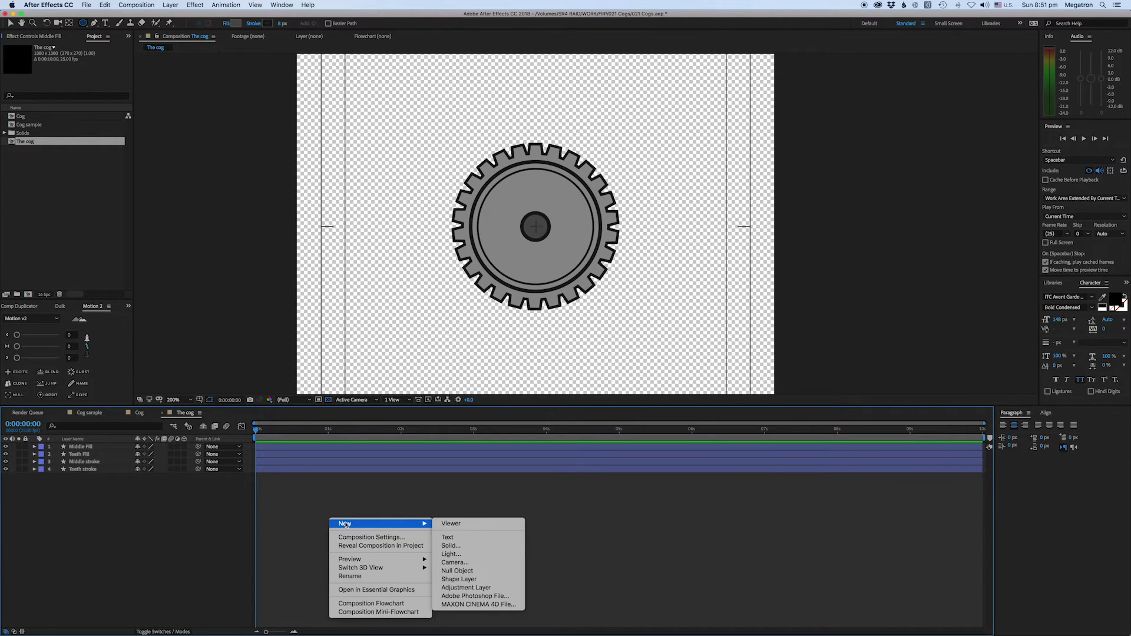
left_click(451, 571)
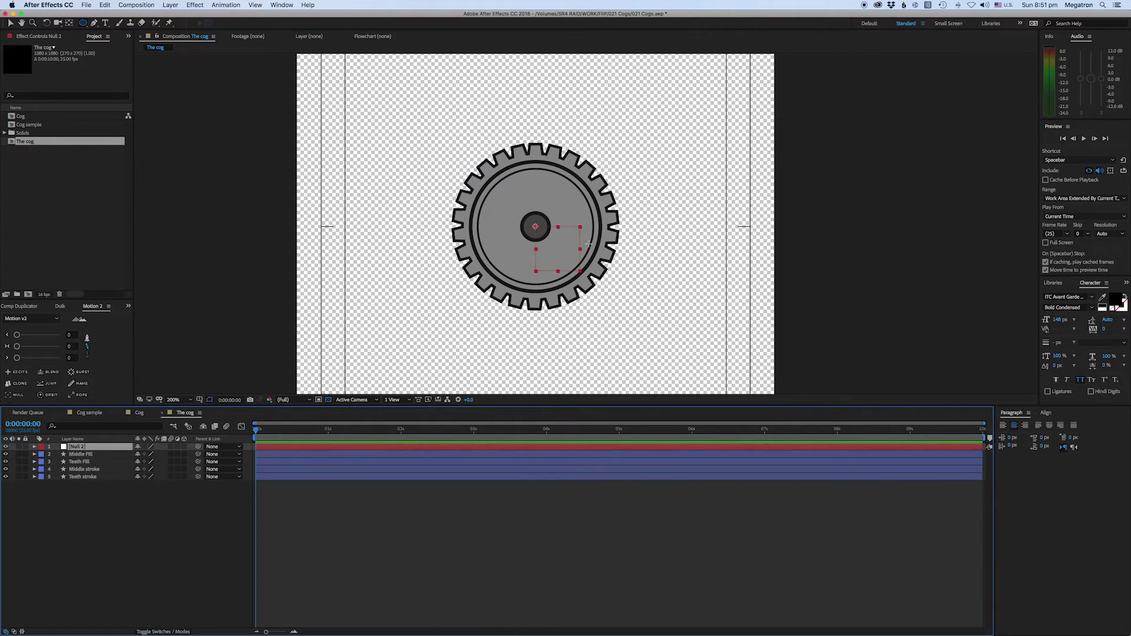
Step: Parent the Middle Fill, Teeth Fill, Middle stroke and Teeth stroke layers to the null
key("period")
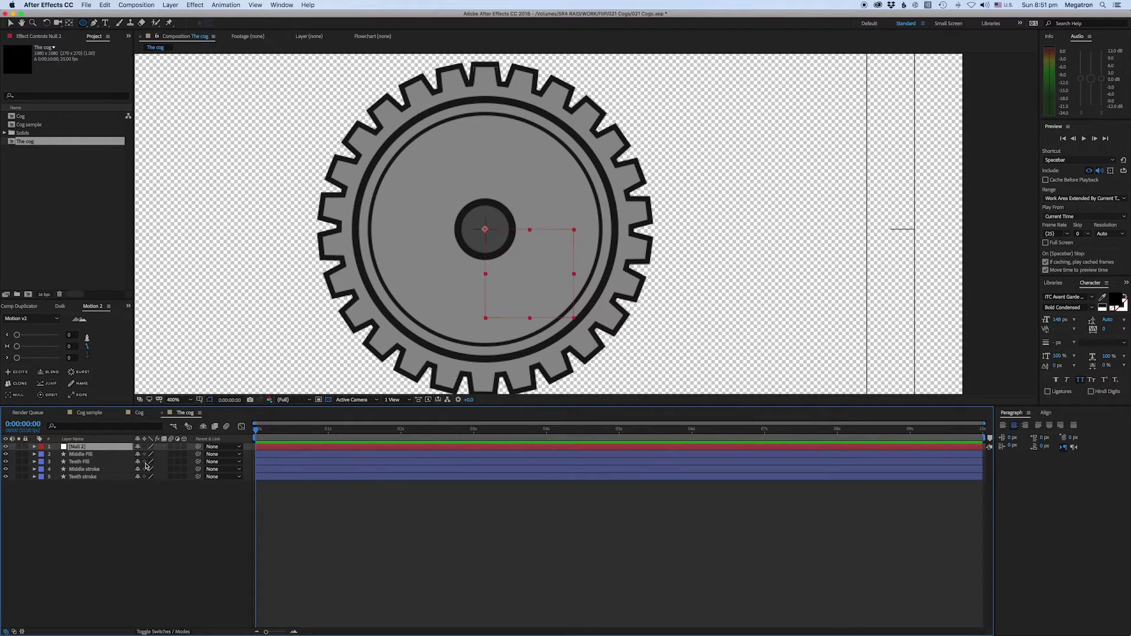
left_click(89, 455)
left_click(88, 477, "shift")
left_click_drag(200, 458, 78, 449)
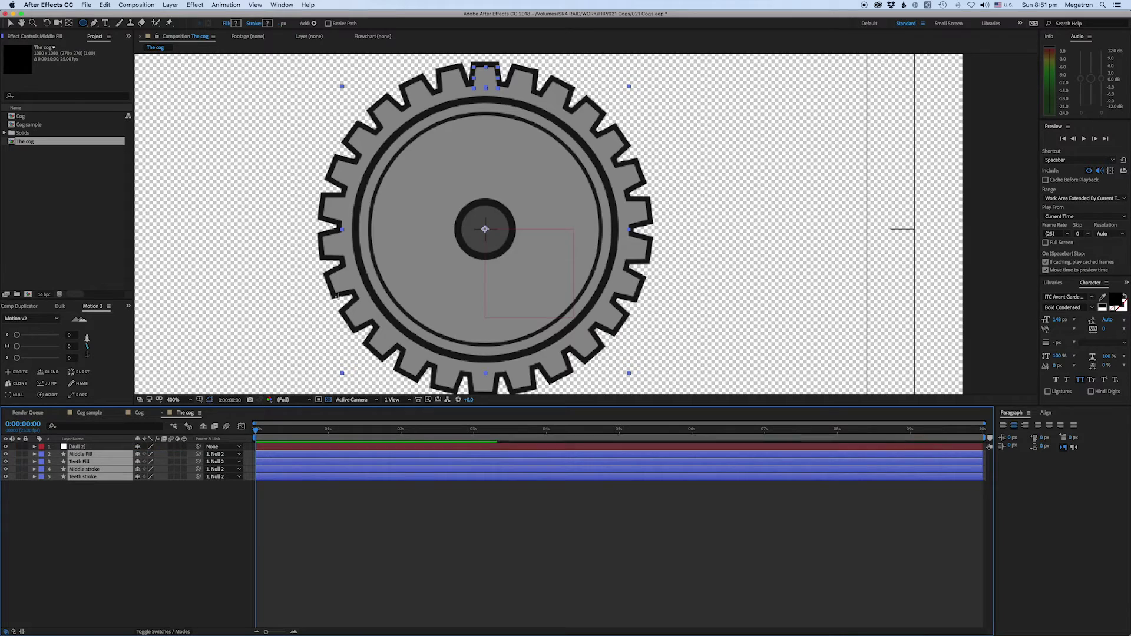
Step: Scale the null to 270% so the whole cog nearly fills the composition
key("comma")
key("comma")
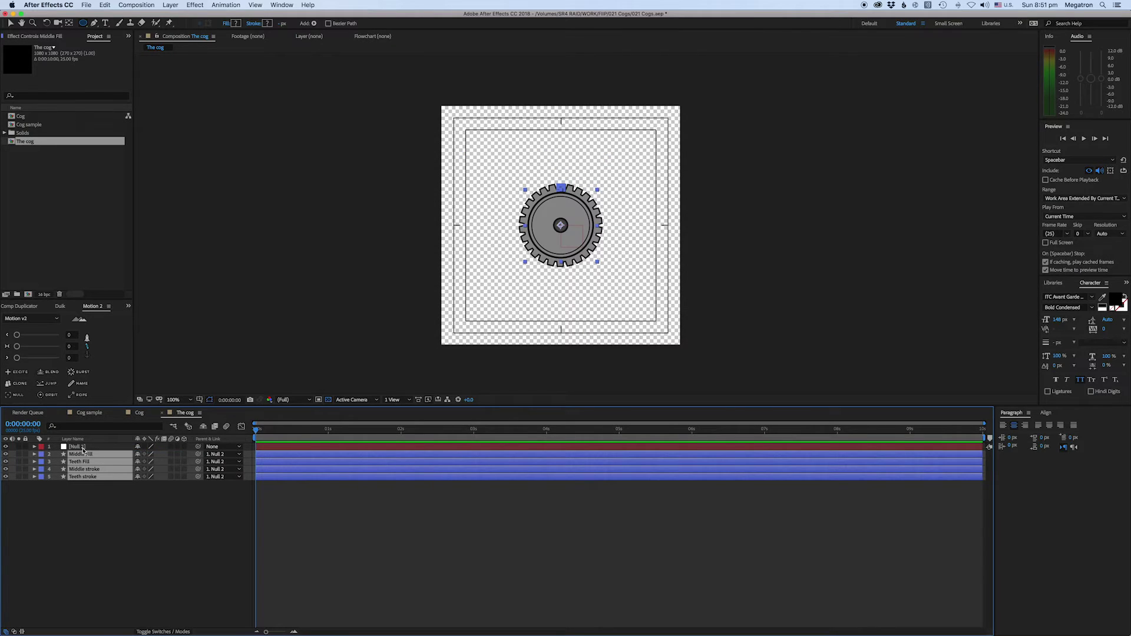
left_click(84, 451)
key("s")
left_click_drag(148, 454, 211, 448)
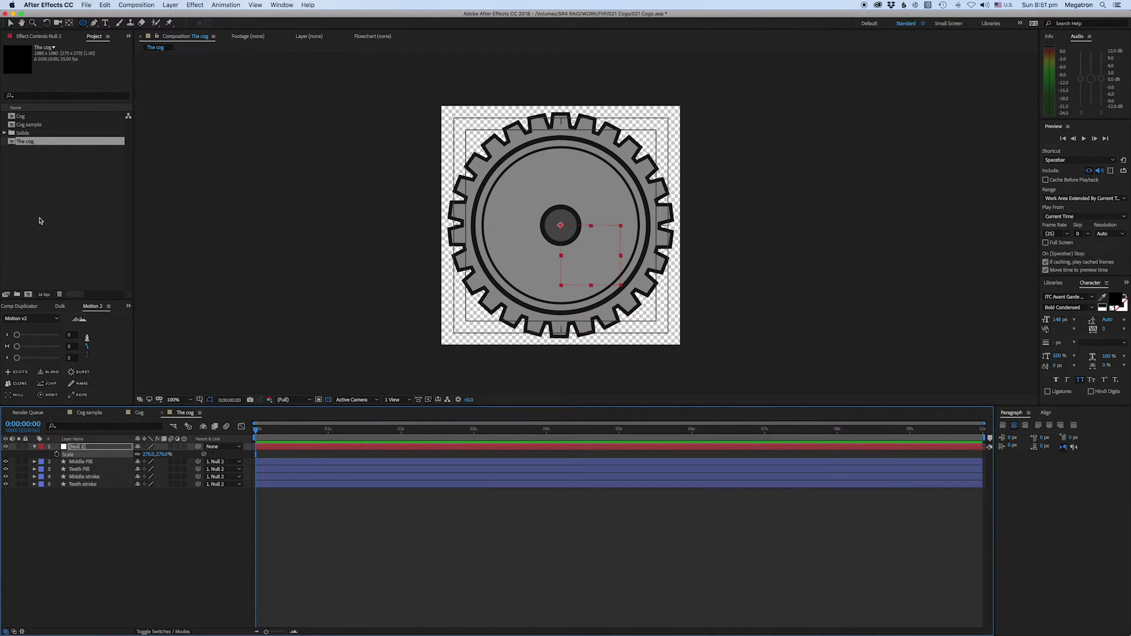
Step: Create a new composition from The cog and rename it cogs spinning
left_click(17, 143)
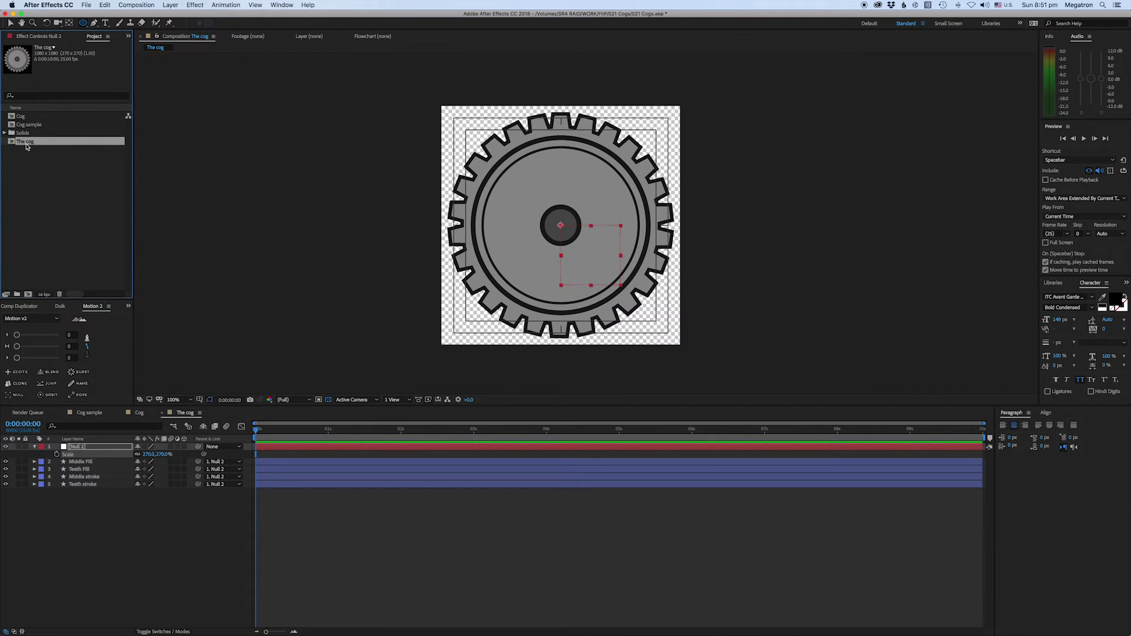
left_click(419, 560)
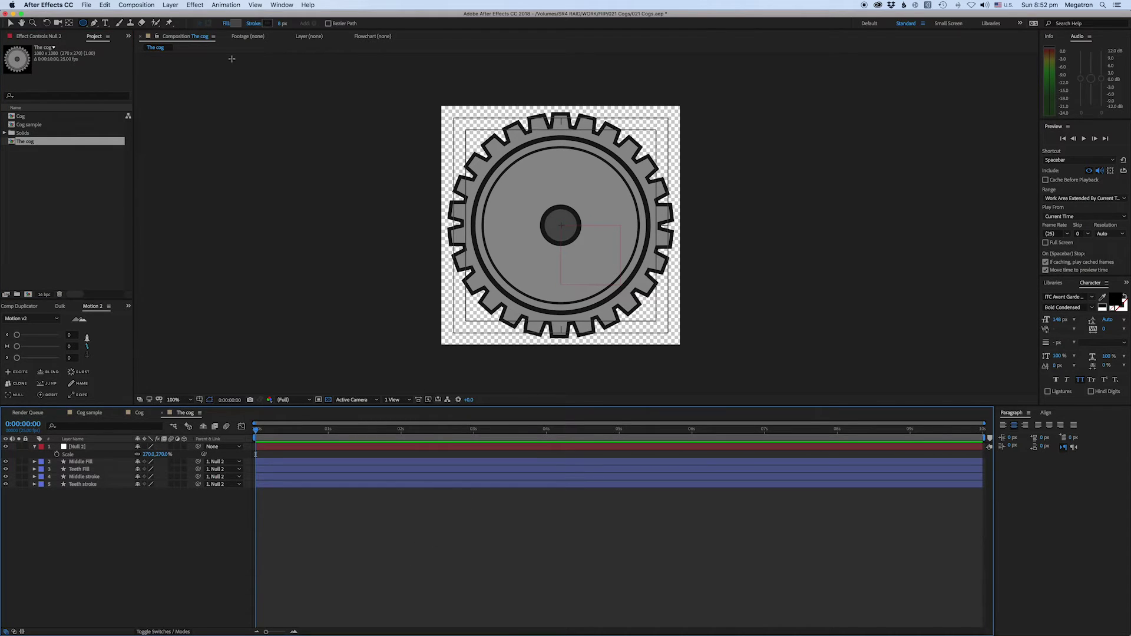
left_click_drag(22, 141, 28, 294)
left_click(33, 152)
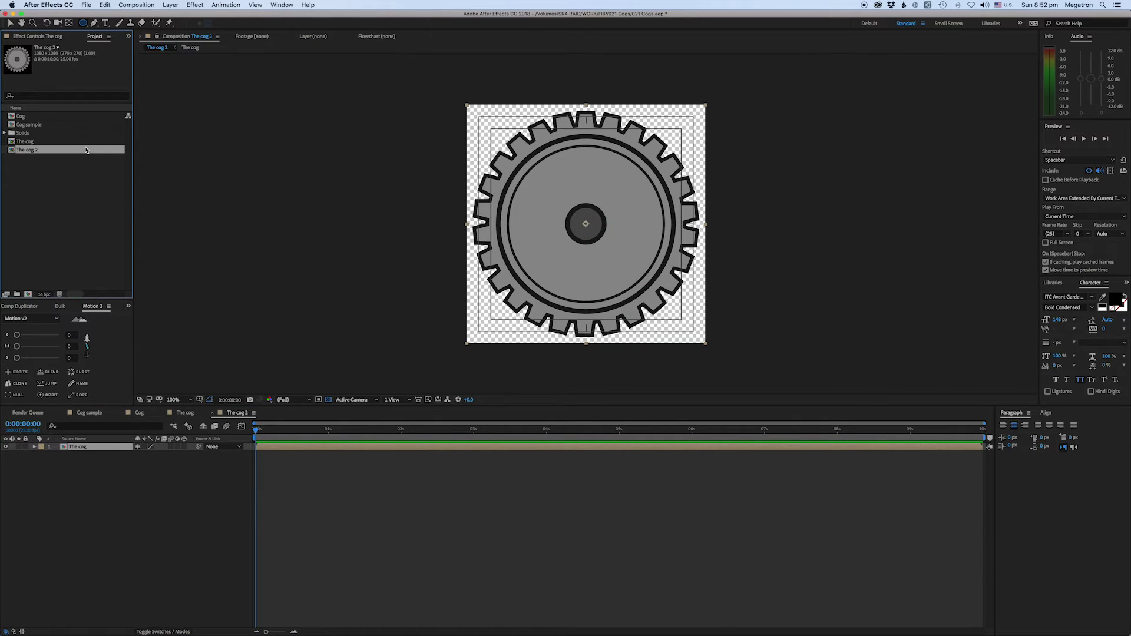
key("Return")
type("cogs spinning")
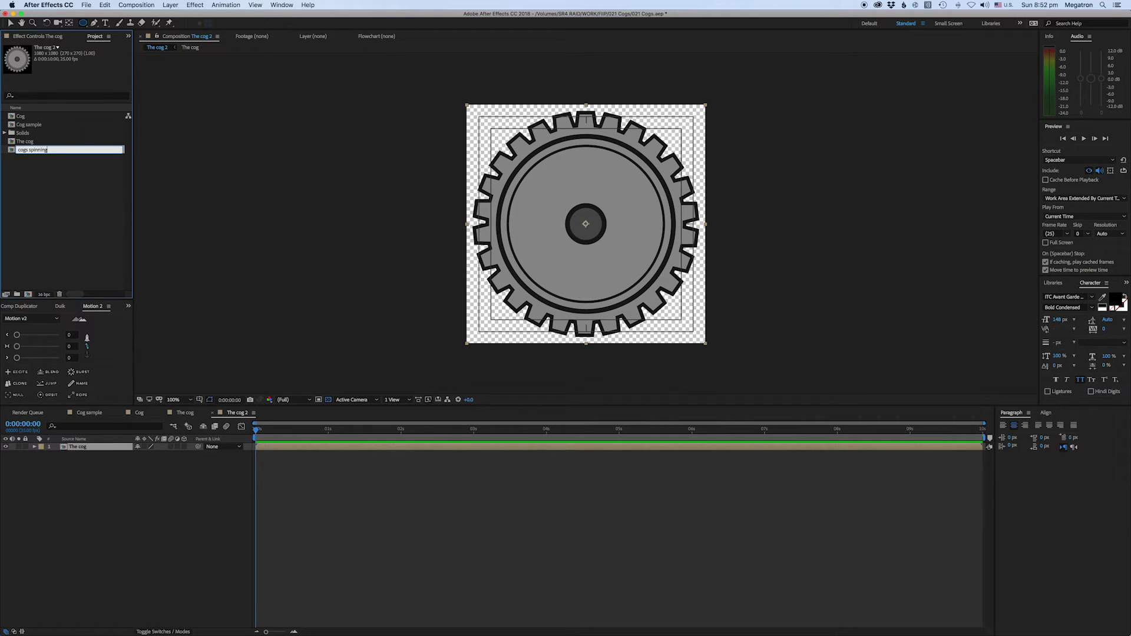
key("Return")
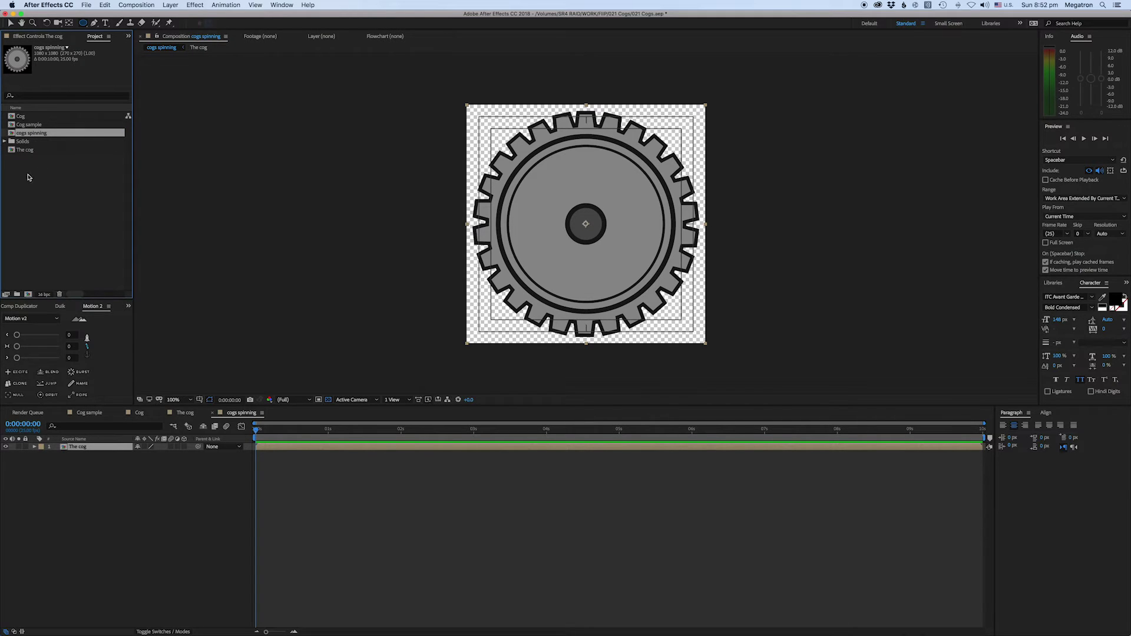
Step: Create a project folder named OLD and move the Cog and Cog sample compositions into it
left_click(16, 294)
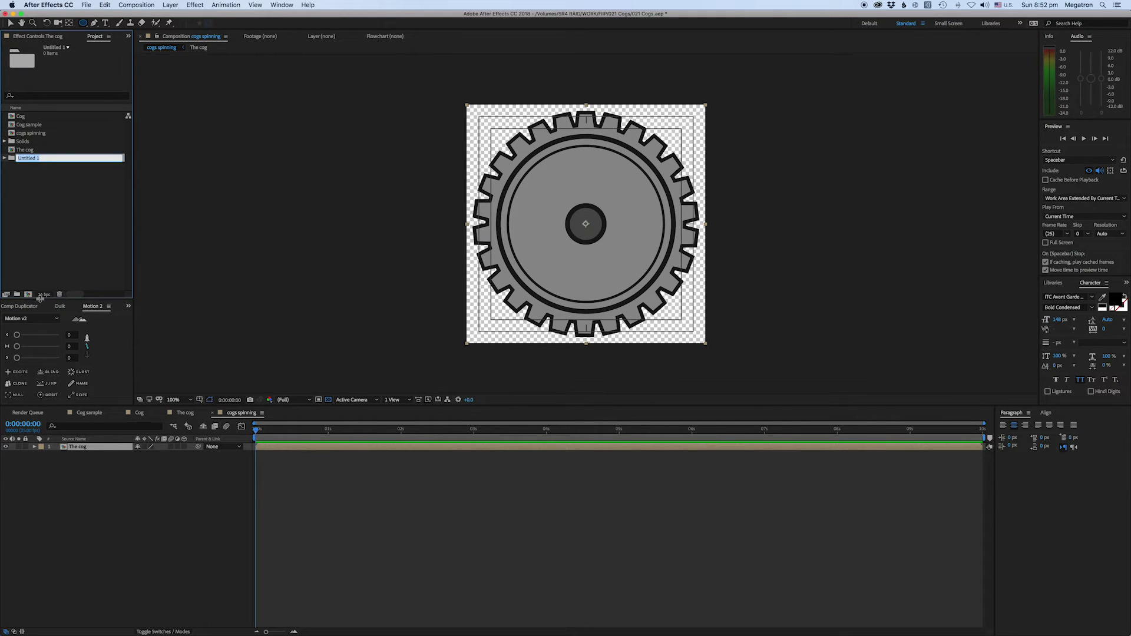
type("OLD")
key("Return")
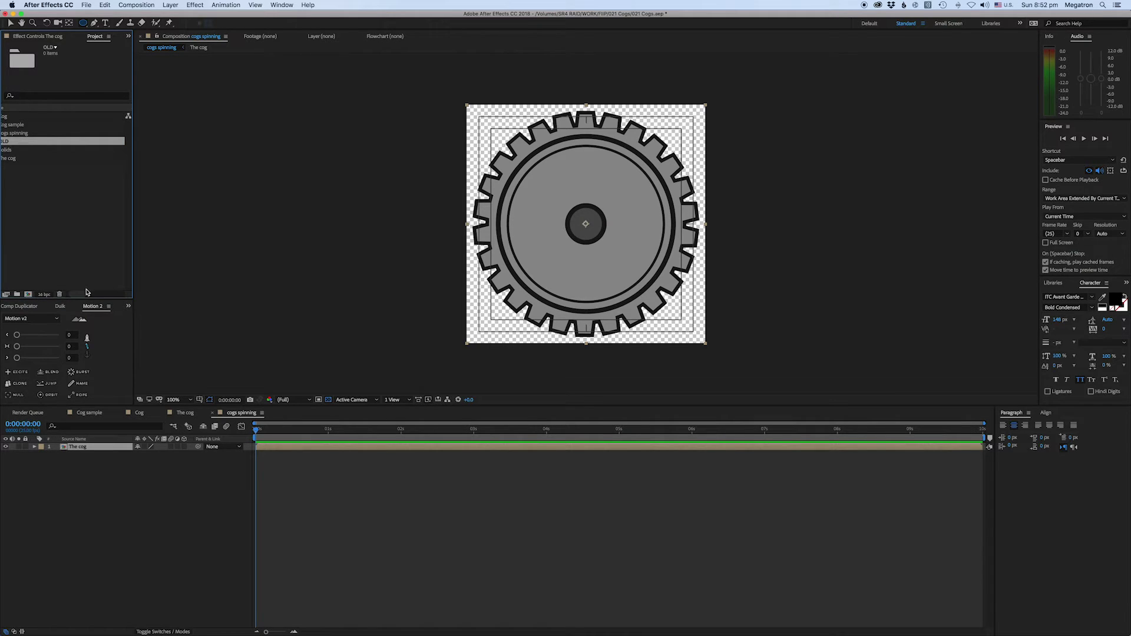
scroll(85, 293, "left", 3)
left_click(25, 116)
left_click(28, 125, "shift")
left_click_drag(28, 125, 21, 142)
left_click(34, 118)
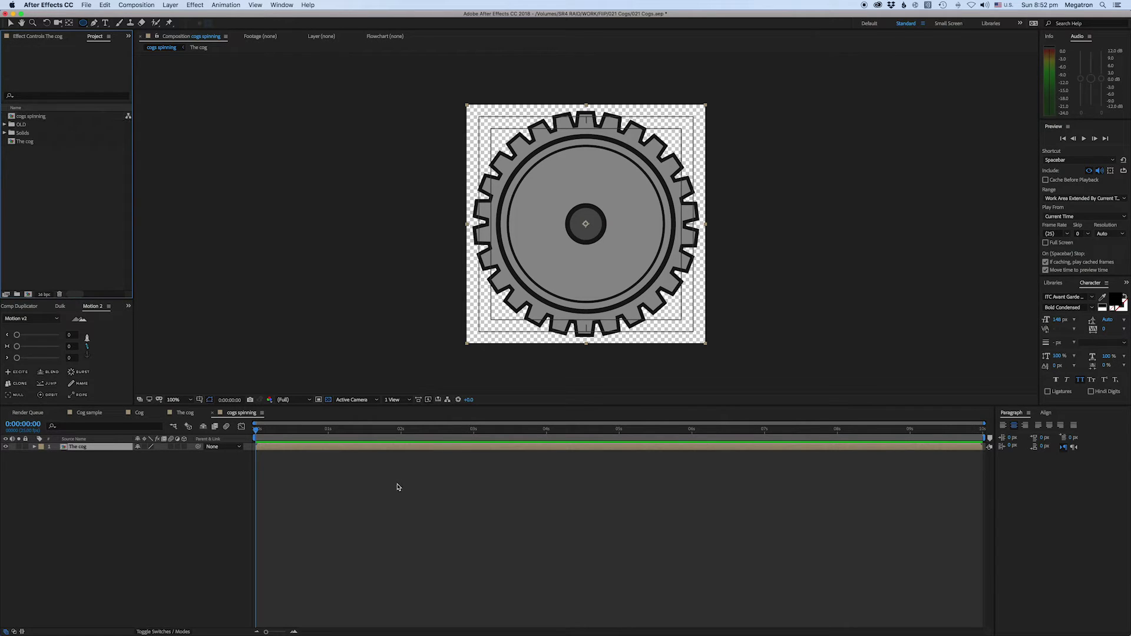
key("super+i")
key("Escape")
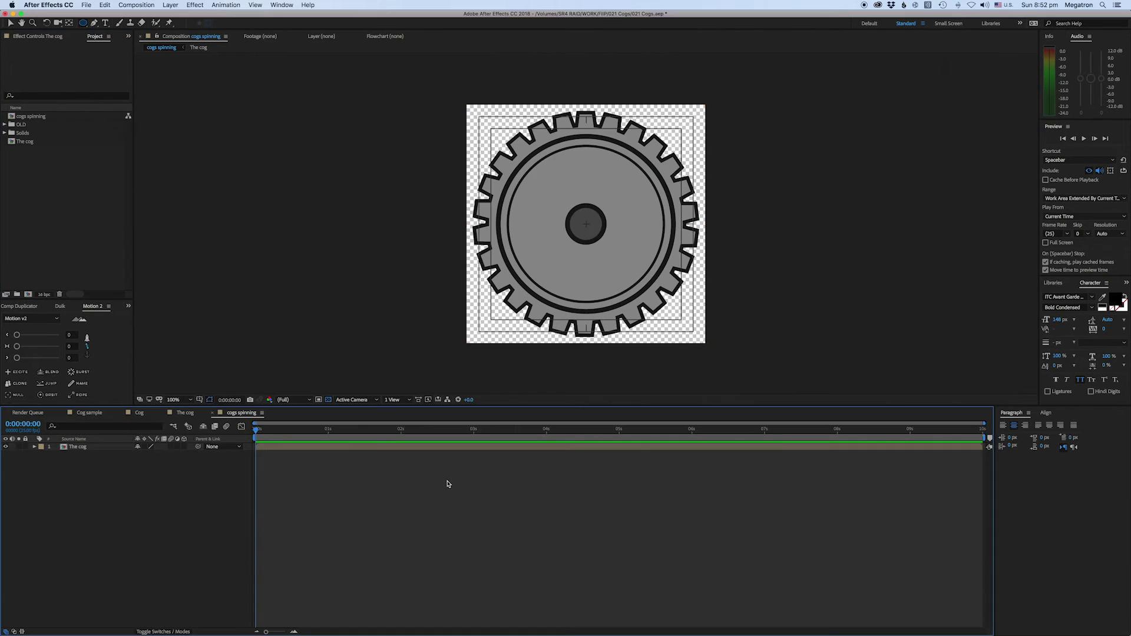
key("super+k")
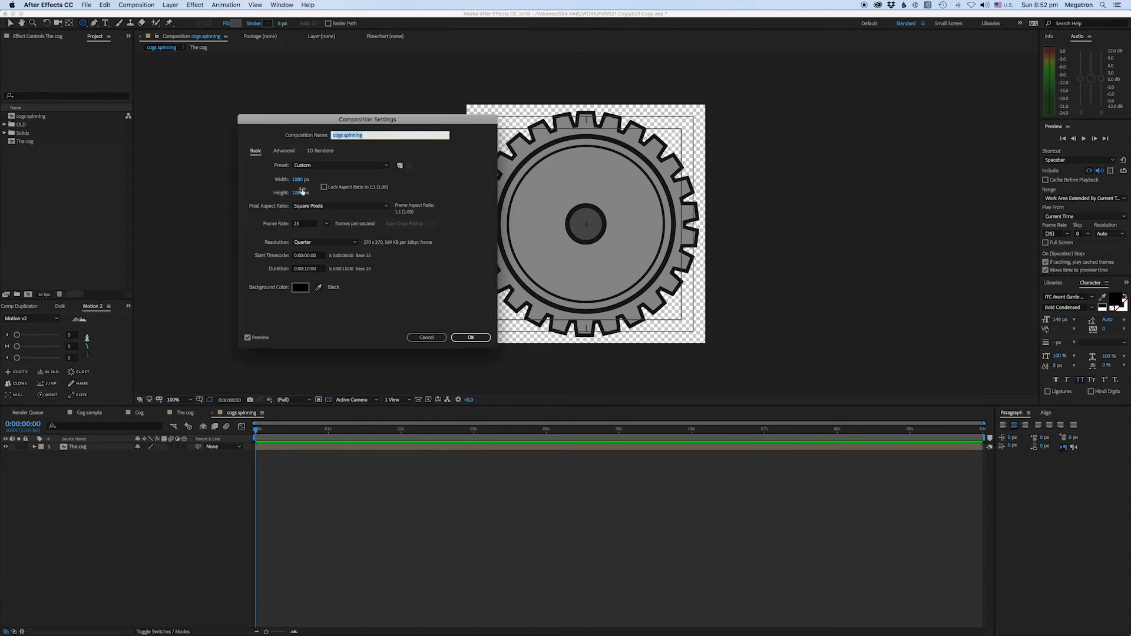
key("Escape")
right_click(29, 118)
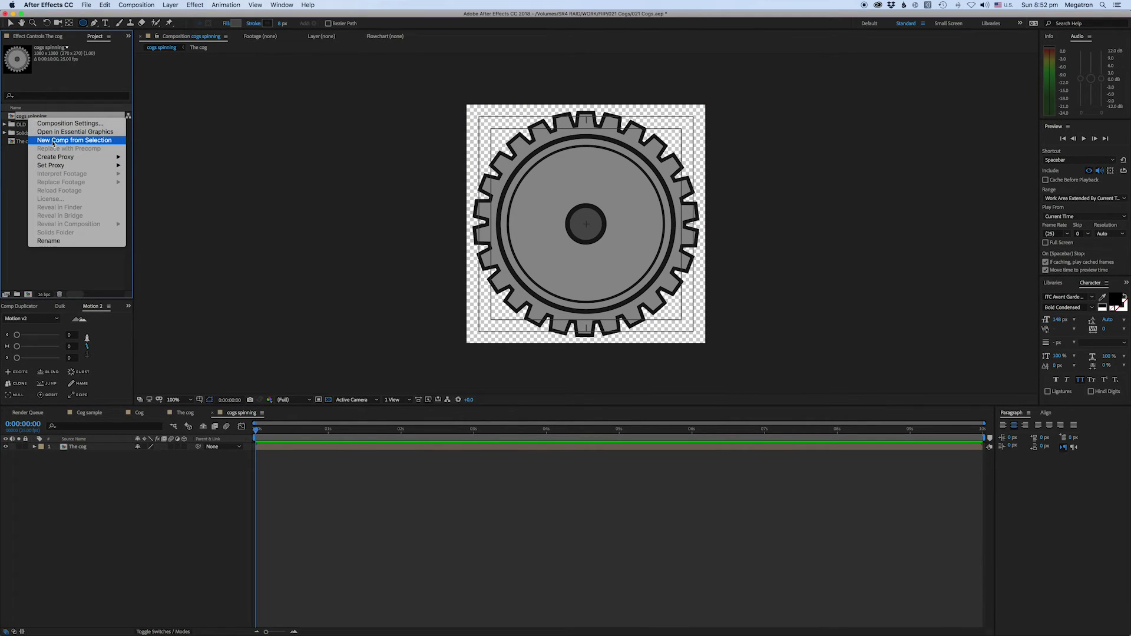
left_click(27, 128)
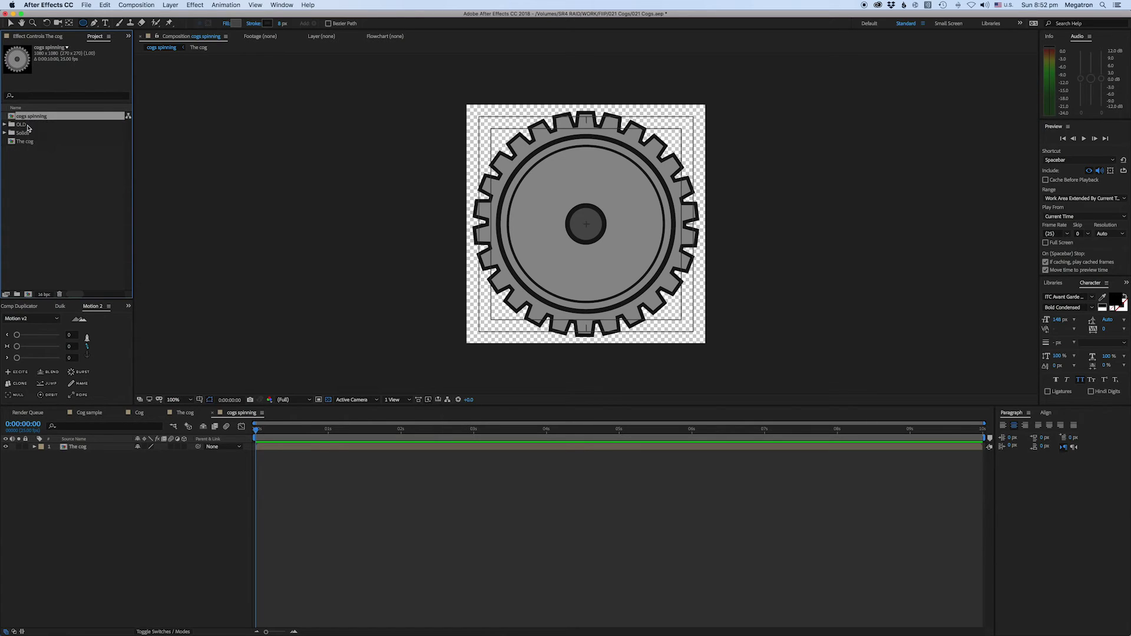
Step: Delete the square cogs spinning composition from the project
left_click(26, 123)
left_click(27, 118)
key("Delete")
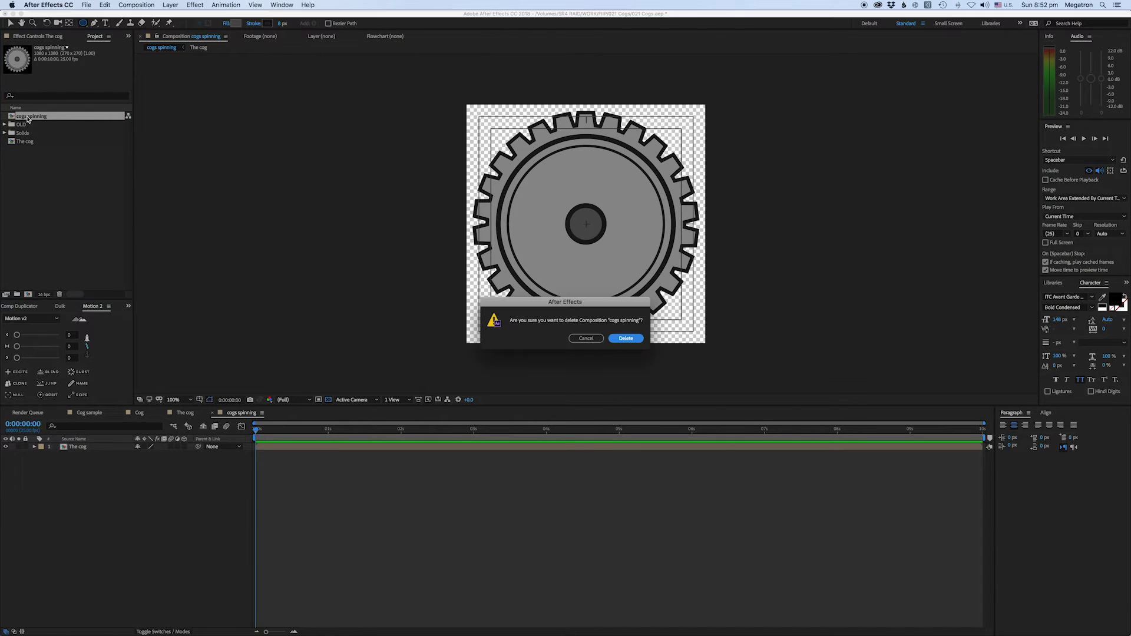
left_click(634, 340)
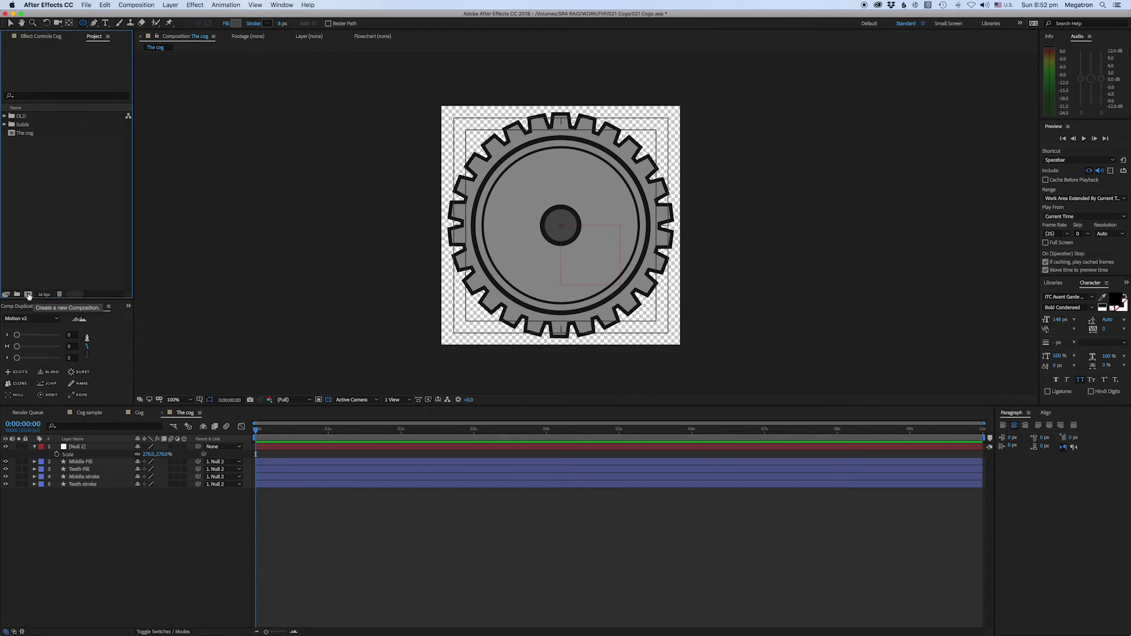
Step: Create a 1920 × 1080 px composition named Cogs spinning and place The cog in it at a reduced size
left_click(29, 294)
left_click(299, 179)
type("1920")
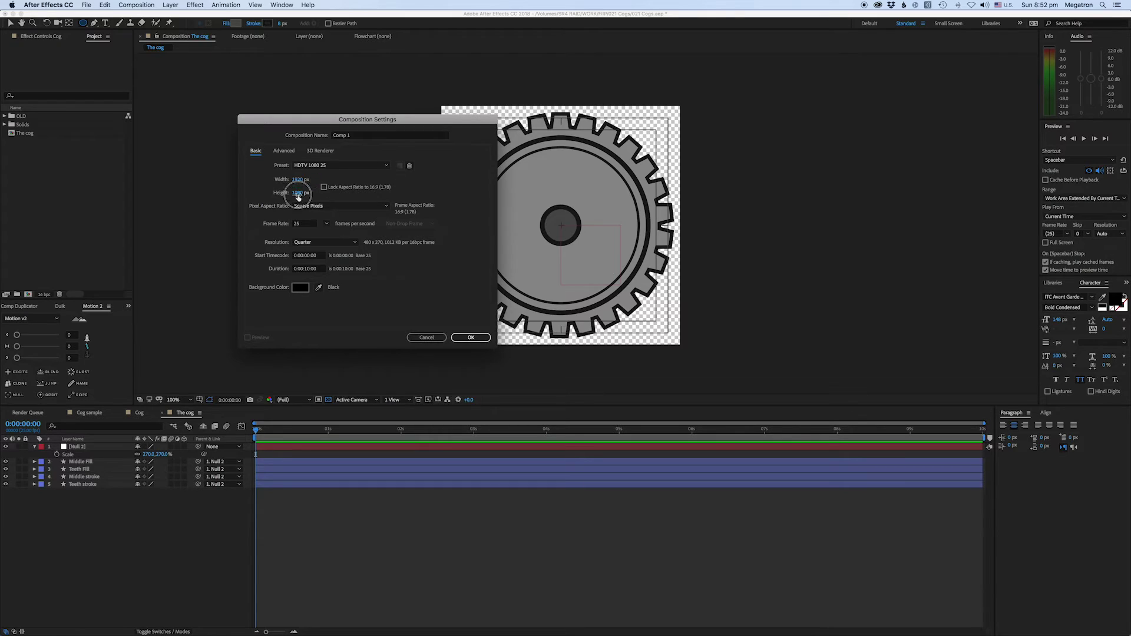
left_click(354, 135)
type("Co")
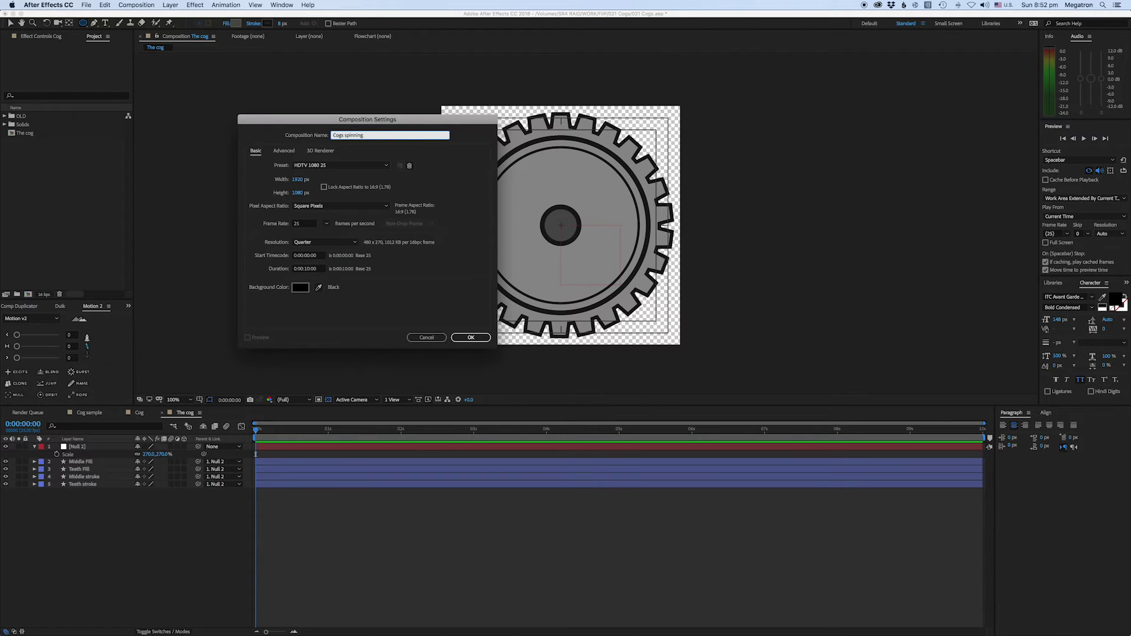
key("Return")
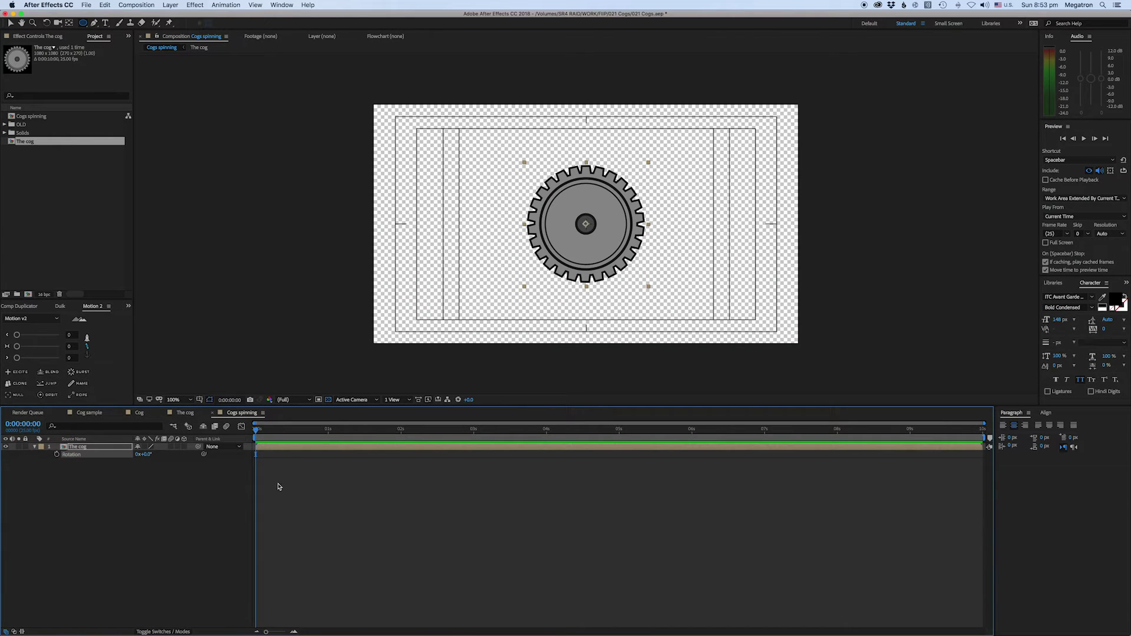
Step: Keyframe The cog's rotation from 0 at the start to 100 revolutions at 0:00:09:24, and preview the spin
left_click(70, 488)
left_click(57, 455)
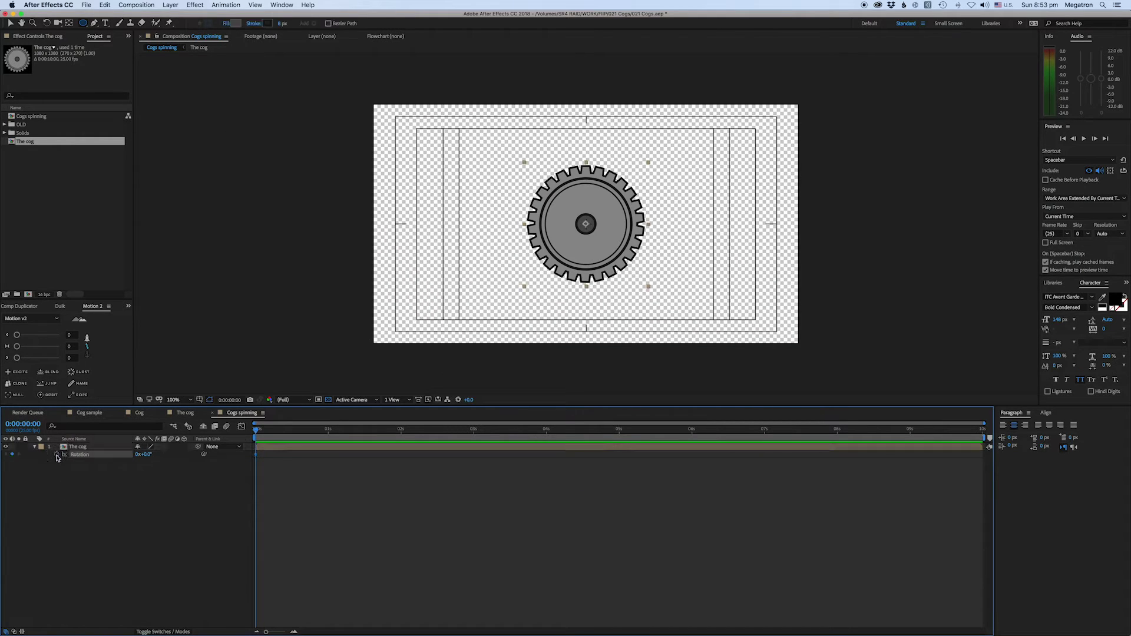
left_click_drag(659, 439, 1104, 465)
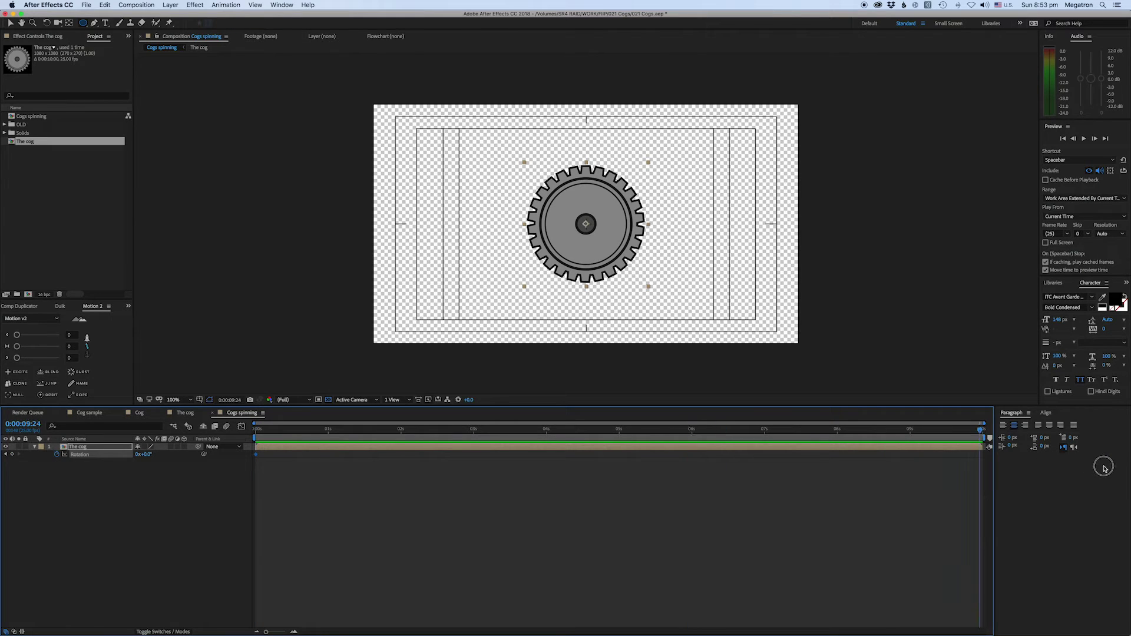
left_click(142, 455)
key("Return")
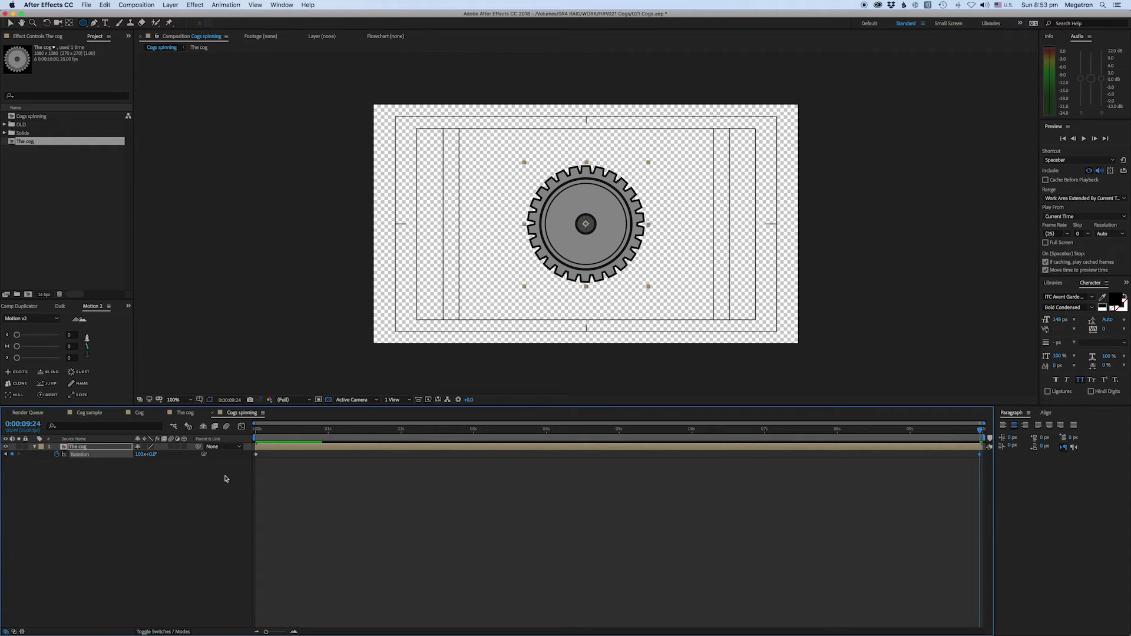
left_click(219, 462)
key("Home")
key("space")
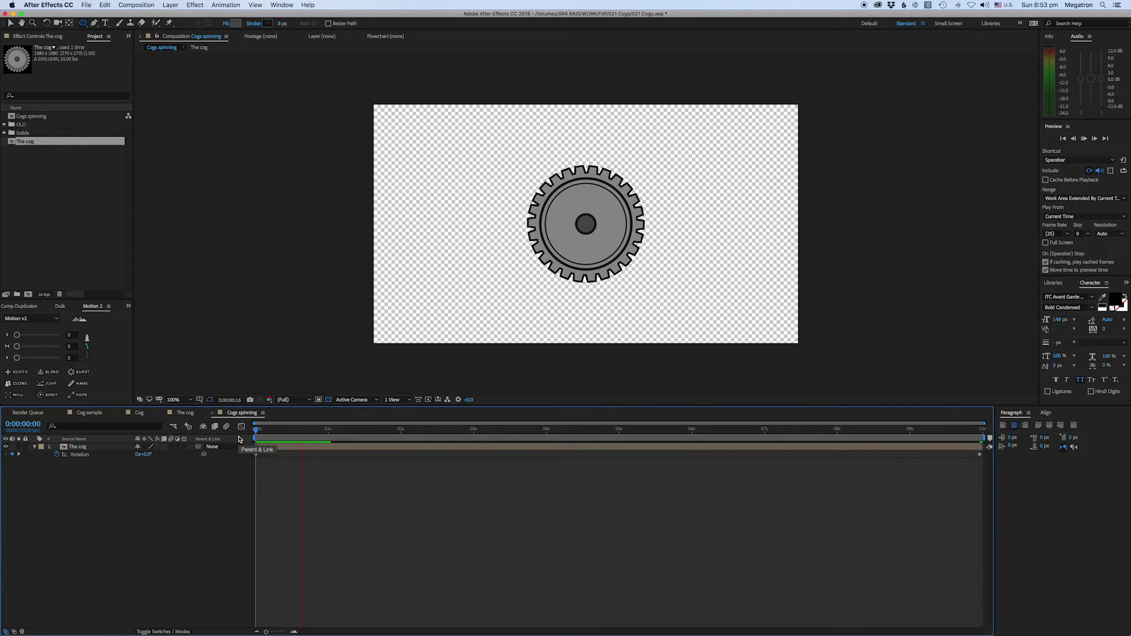
left_click(310, 437)
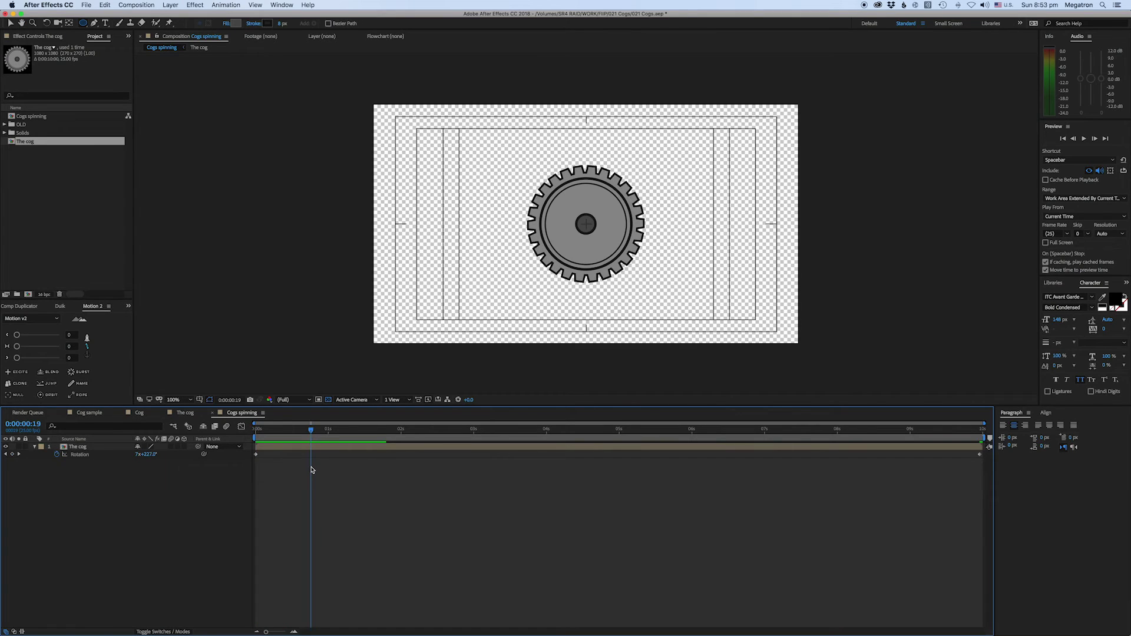
Step: Set the Cogs spinning composition's duration to 0:00:30:00 and show its full length in the timeline
key("super+k")
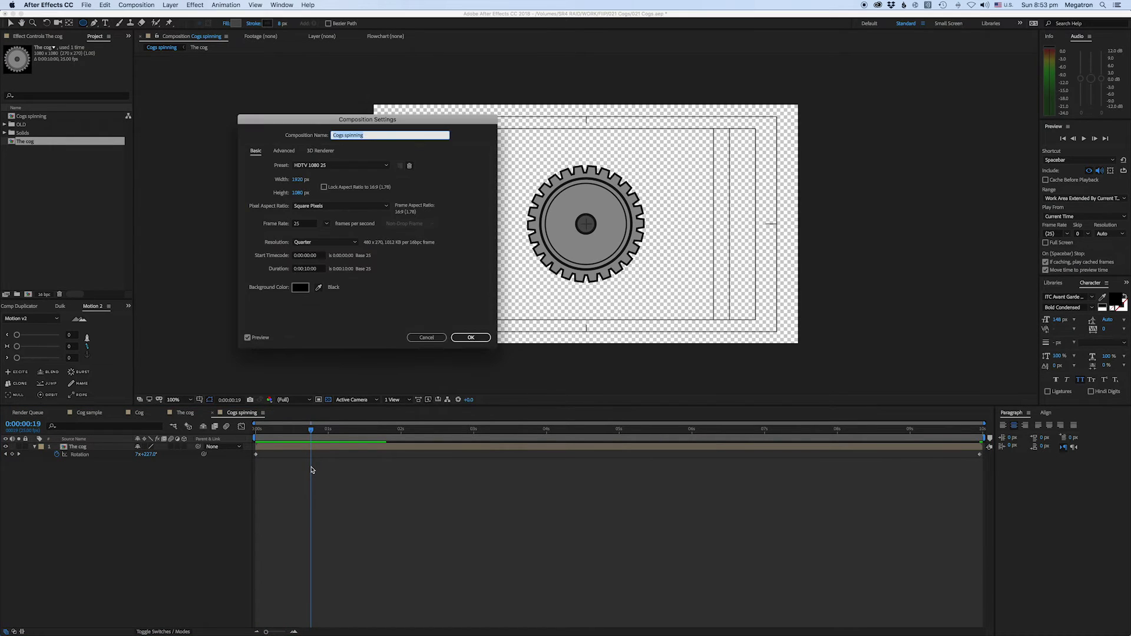
left_click(311, 270)
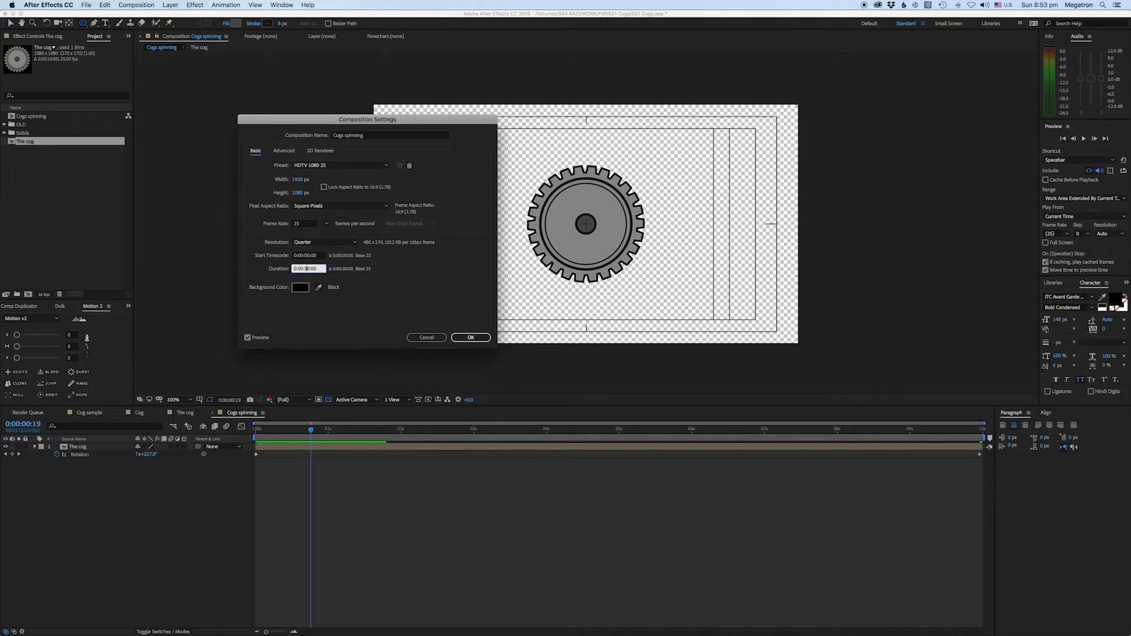
key("Return")
key("semicolon")
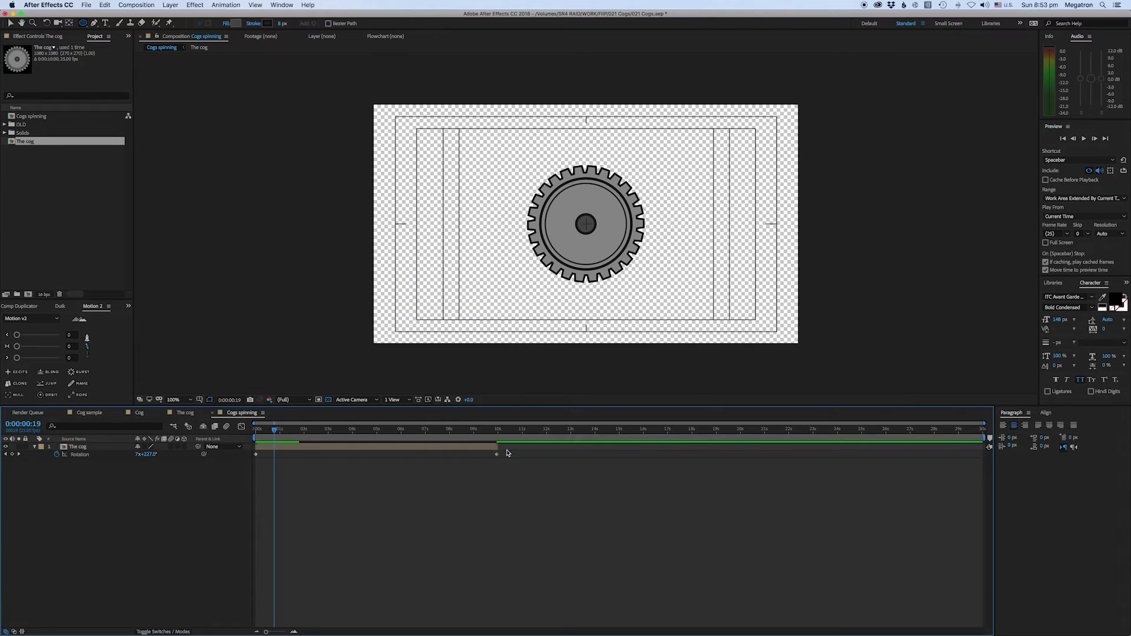
Step: Move The cog's final rotation keyframe to the end of the composition, scrub through the spin and return to the start
left_click_drag(437, 429, 982, 459)
left_click_drag(568, 439, 368, 482)
left_click_drag(339, 439, 489, 439)
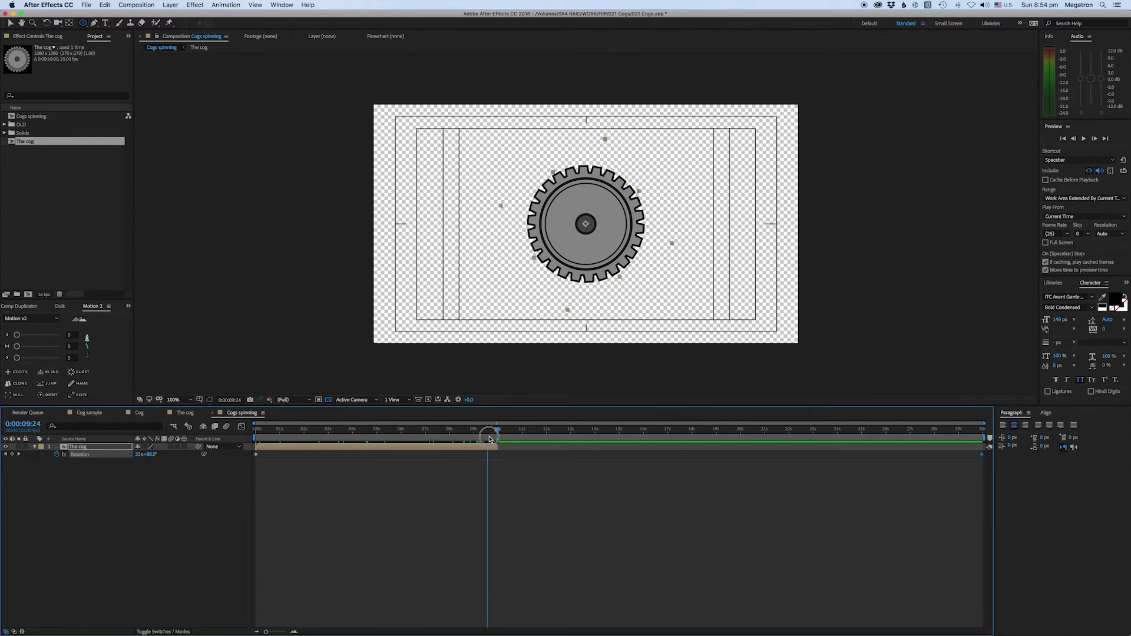
key("Home")
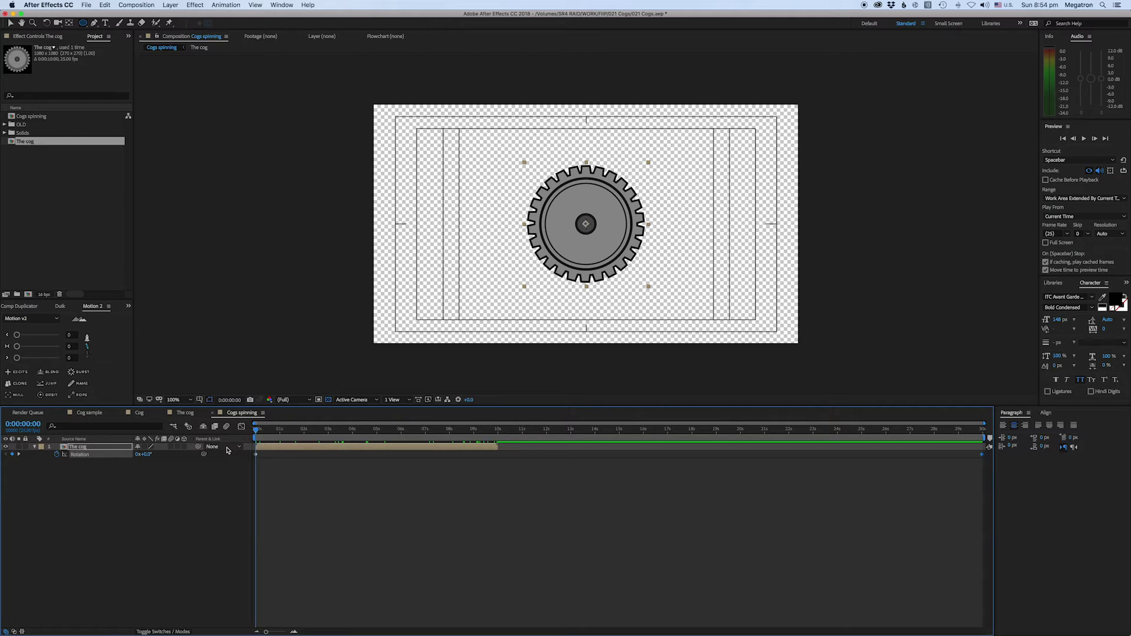
Step: Freeze The cog layer on its first frame, extend it to the end of the composition and preview it
left_click(273, 463)
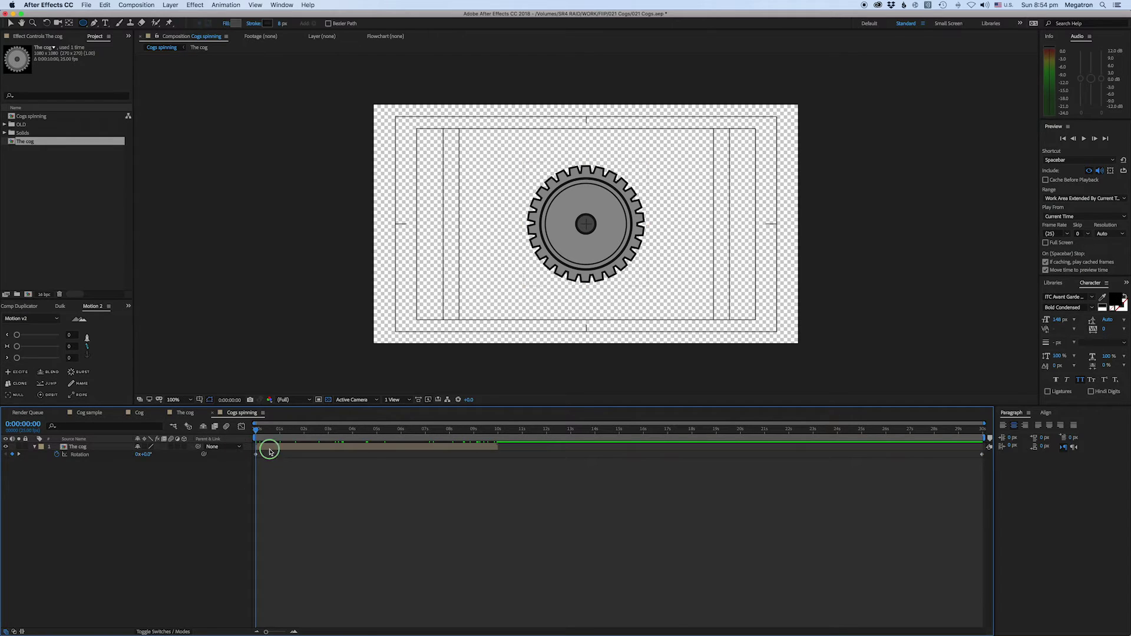
right_click(269, 452)
mouse_move(312, 462)
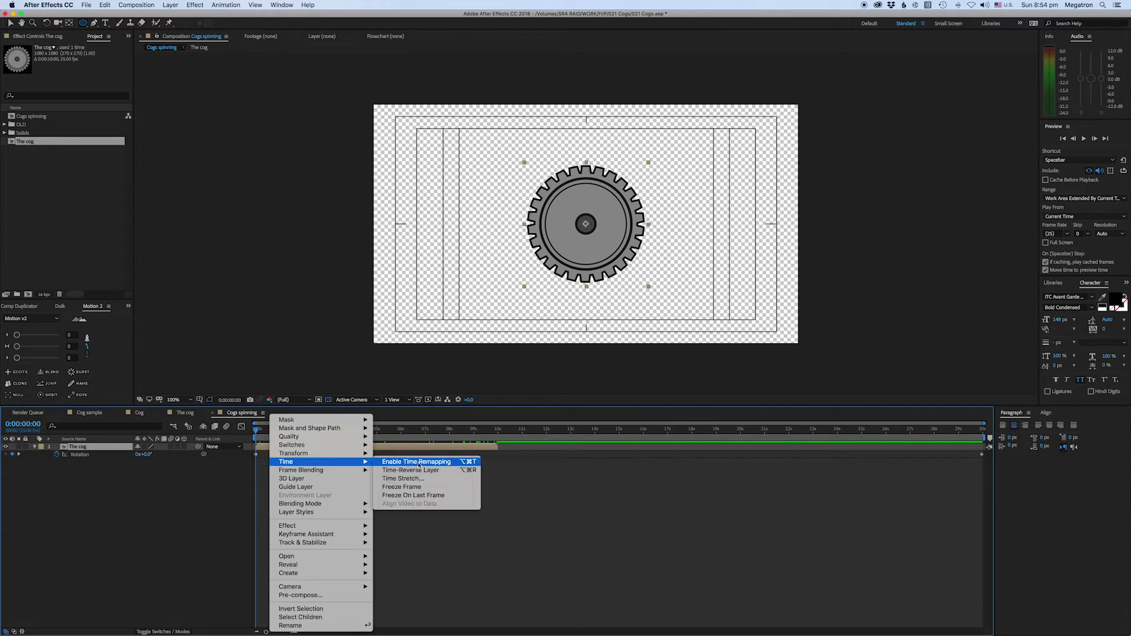
left_click(407, 487)
left_click_drag(723, 459, 996, 443)
left_click(349, 541)
key("space")
key("space")
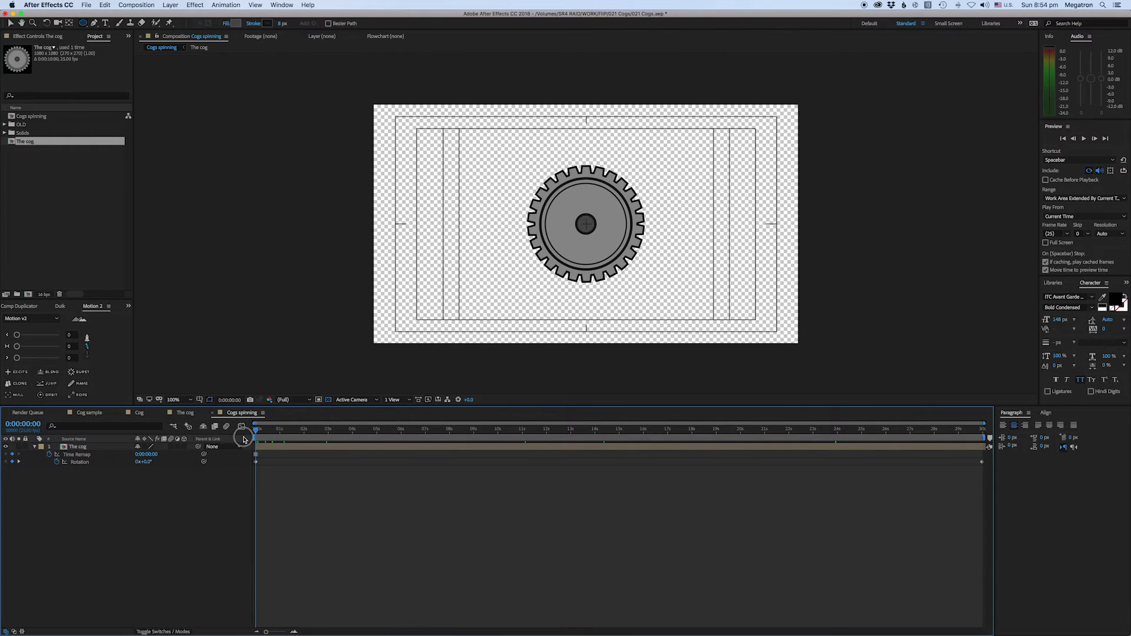
Step: Open The cog composition and select its Middle Fill and Teeth Fill layers
double_click(265, 447)
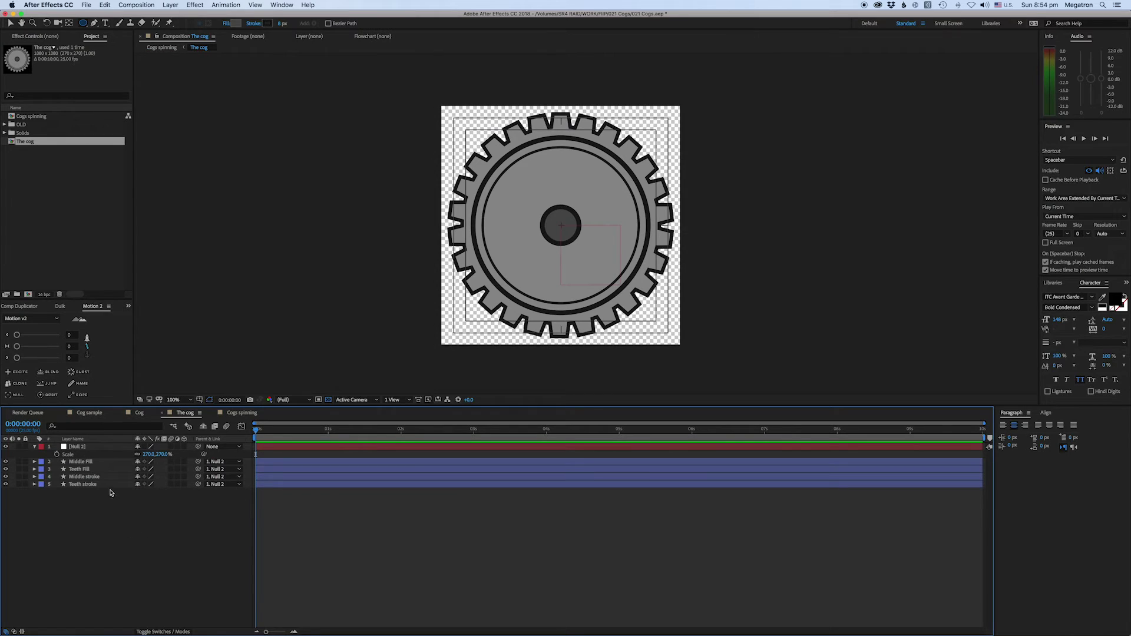
left_click(89, 477)
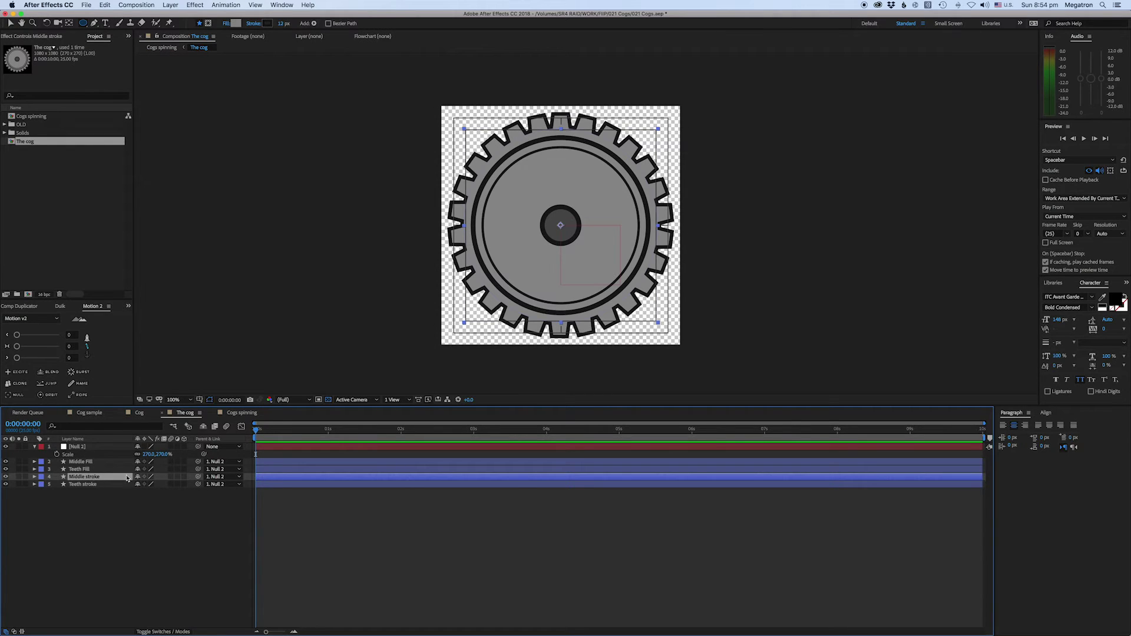
left_click(81, 462)
left_click(82, 469, "shift")
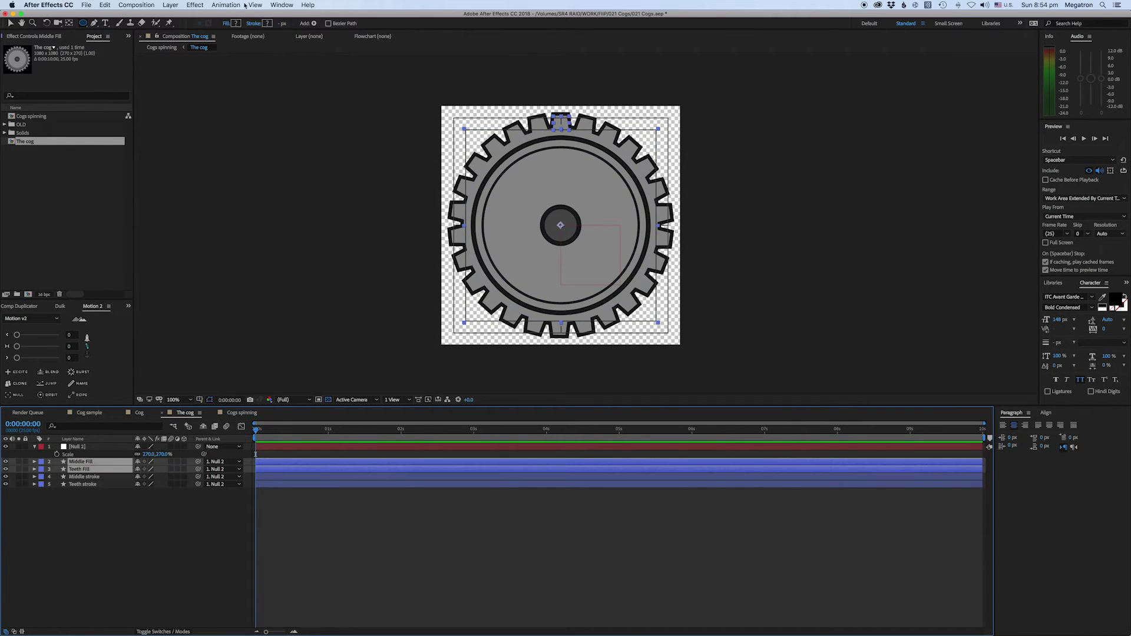
left_click(234, 23)
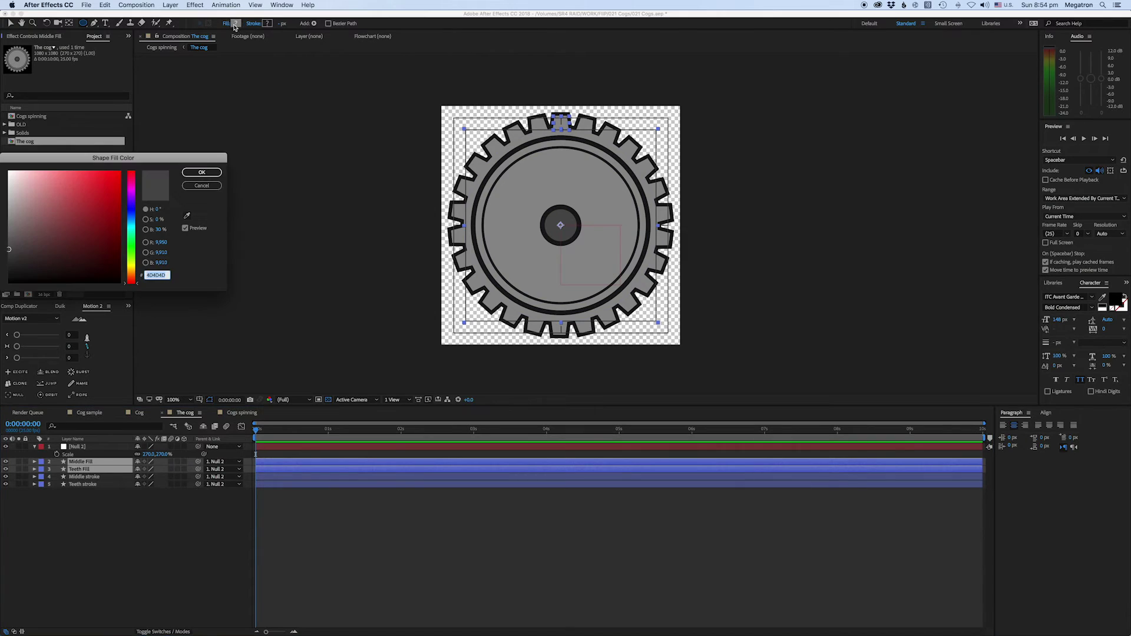
left_click(202, 186)
left_click(106, 543)
Step: Change the fill colour of the Middle Fill and Teeth Fill layers to dark red 8D0000
left_click(35, 463)
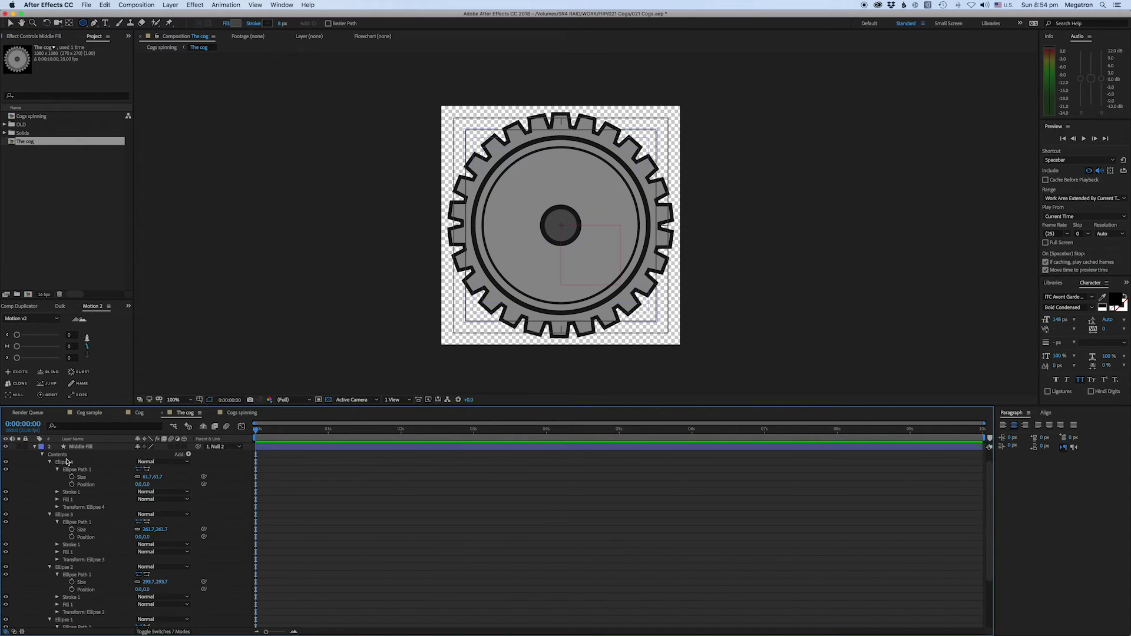
left_click(72, 448)
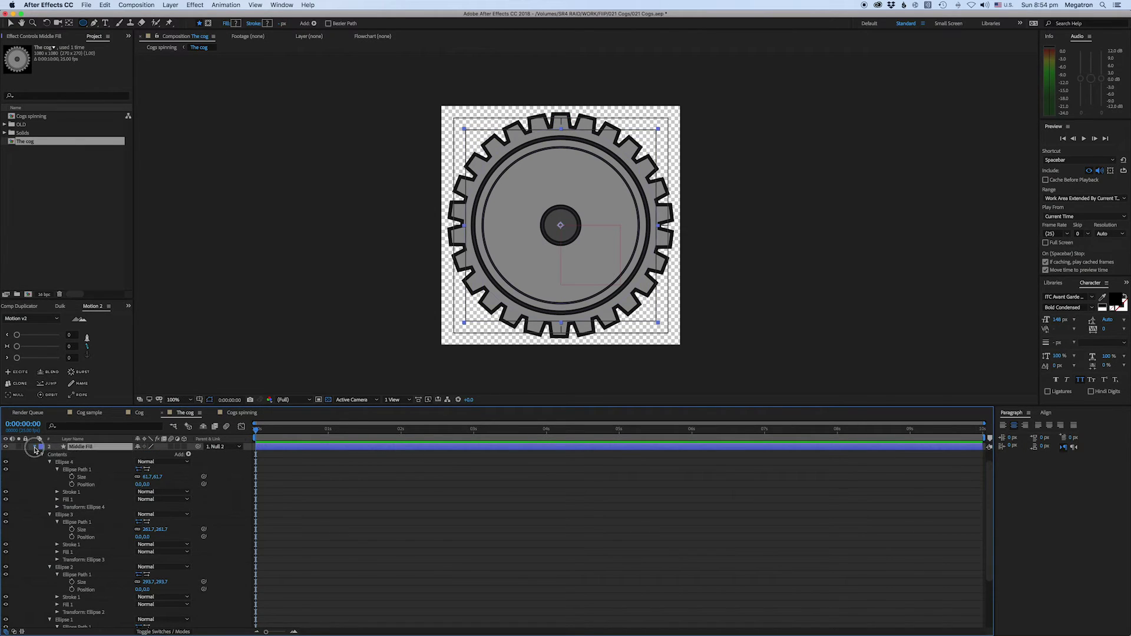
left_click(34, 447)
left_click(85, 469, "shift")
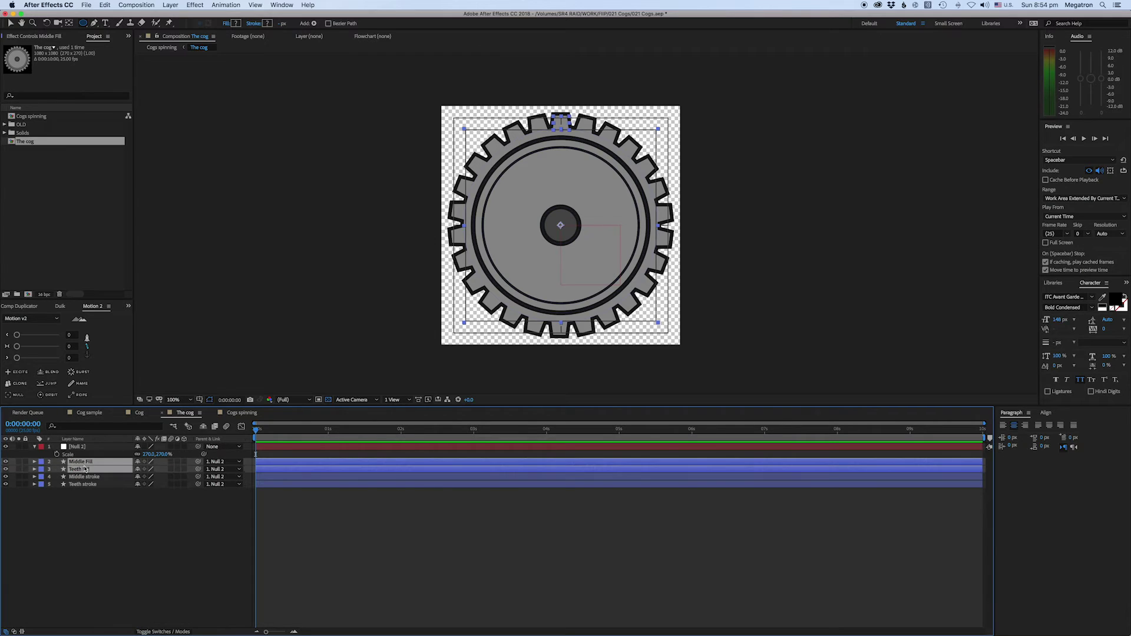
left_click(235, 22)
left_click_drag(105, 221, 120, 222)
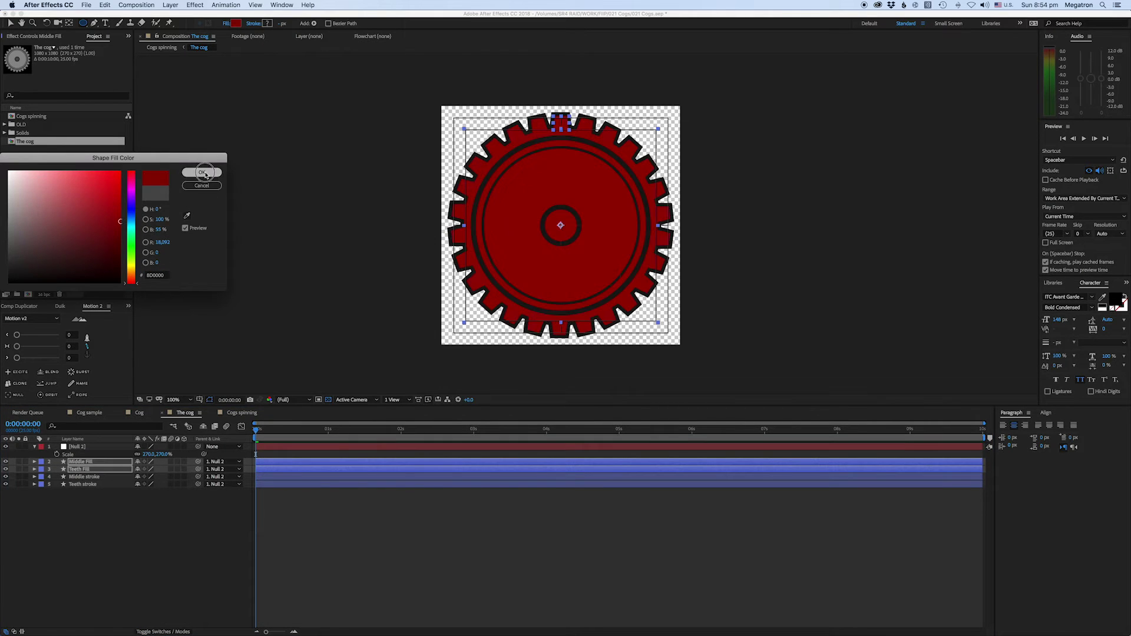
left_click(203, 173)
Step: Return to the Cogs spinning composition, scrub through the recoloured cog's rotation and preview it from the start
left_click(162, 47)
left_click_drag(266, 435, 748, 435)
left_click_drag(930, 435, 220, 455)
key("space")
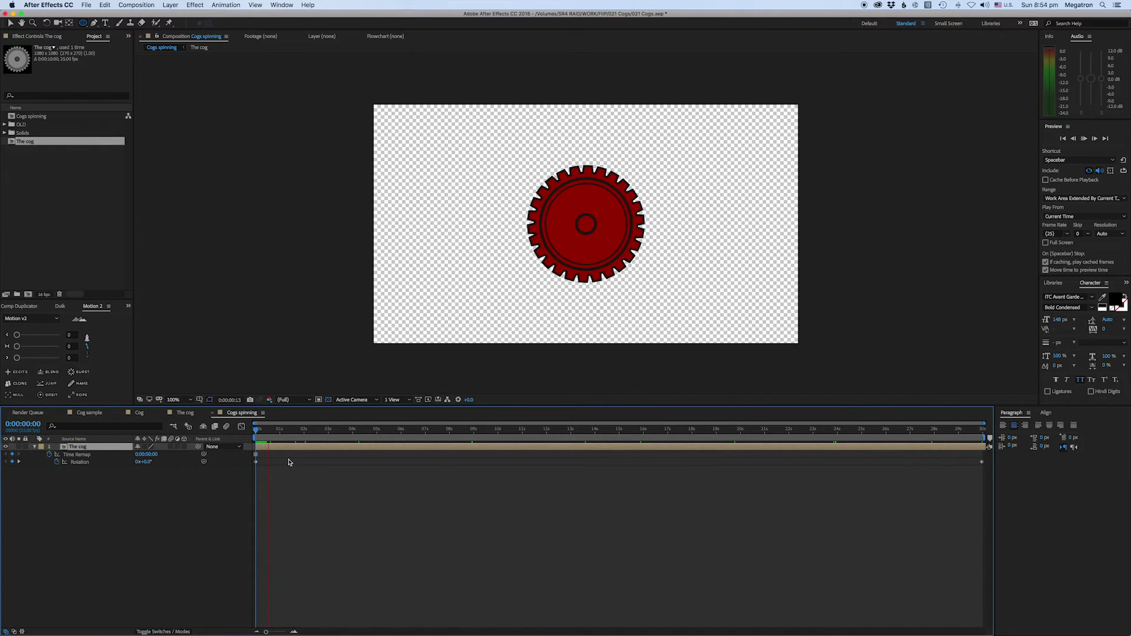
key("space")
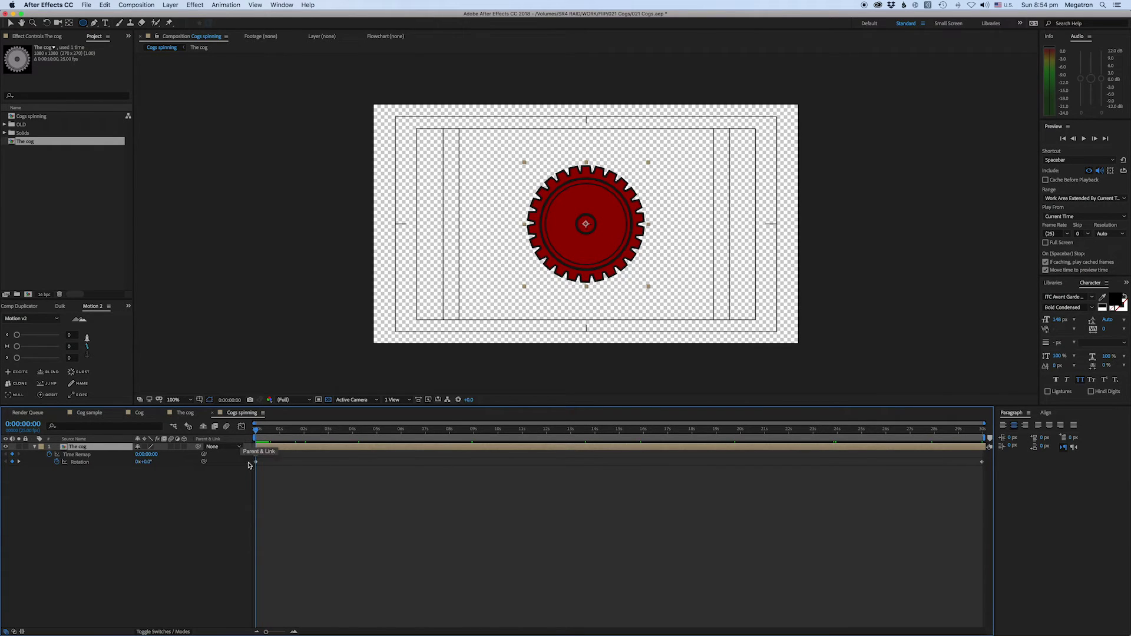
Step: Undo the red fill on the cog and deselect its layer
left_click(287, 475)
key("super+a")
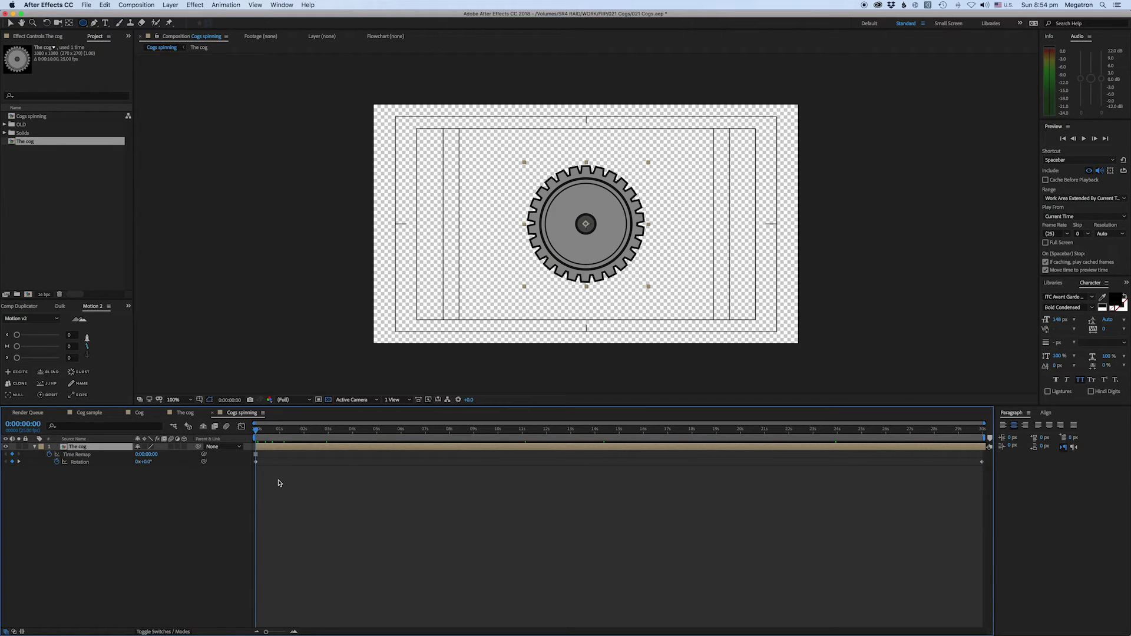
left_click(85, 500)
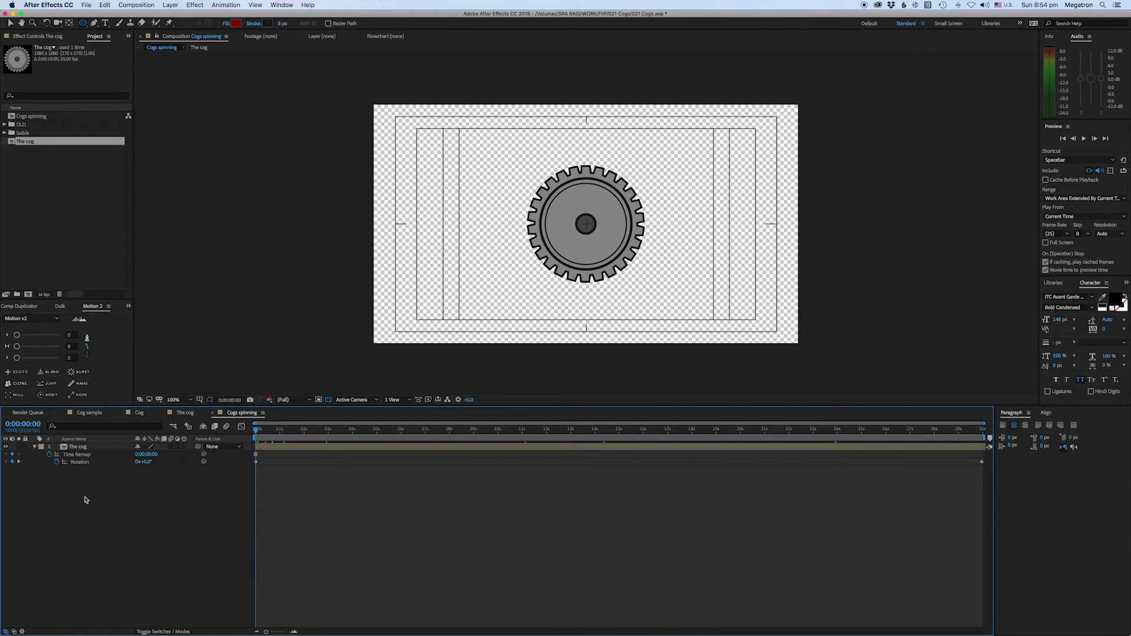
Step: Remove The cog layer's rotation keyframes and drive its rotation with the expression time*100
left_click(59, 463)
left_click_drag(294, 437, 185, 438)
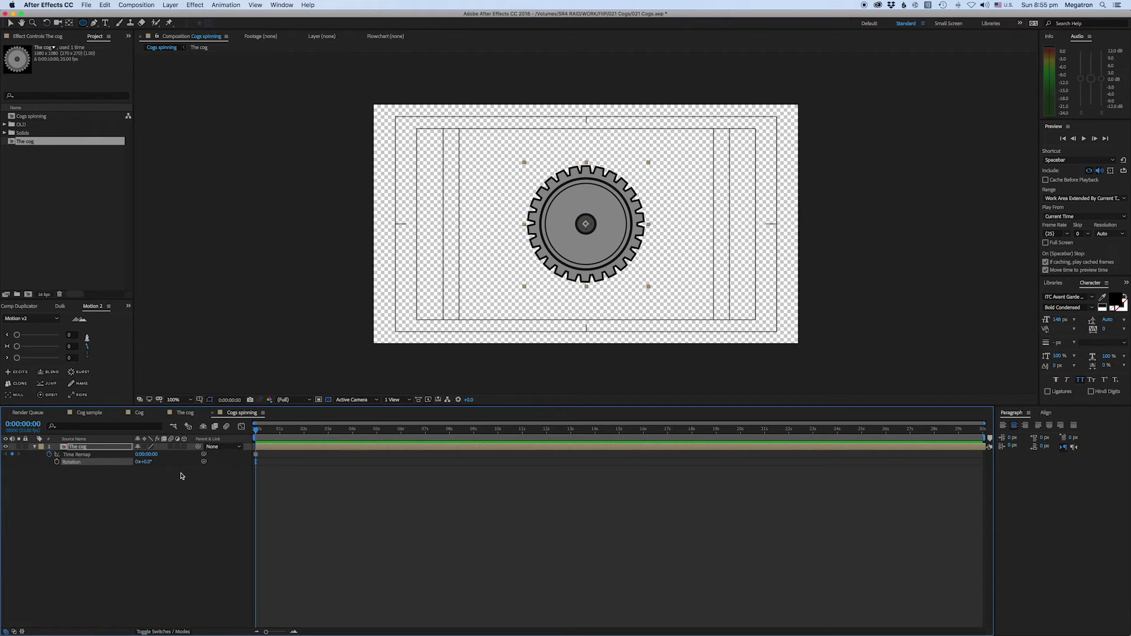
left_click(36, 470)
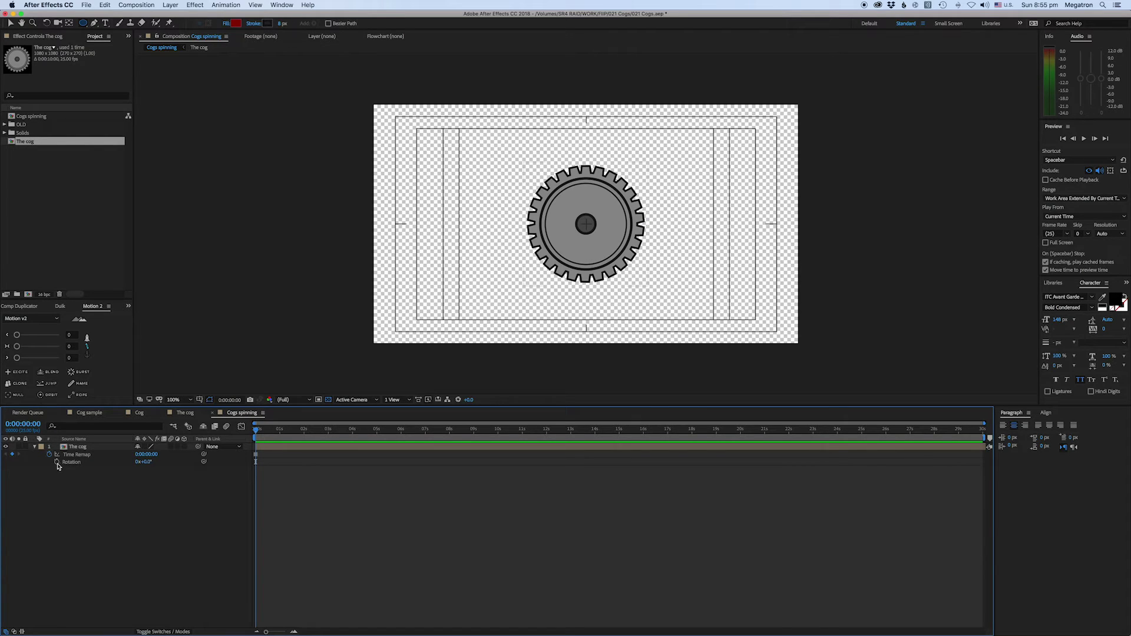
left_click(58, 463, "alt")
type("time*100")
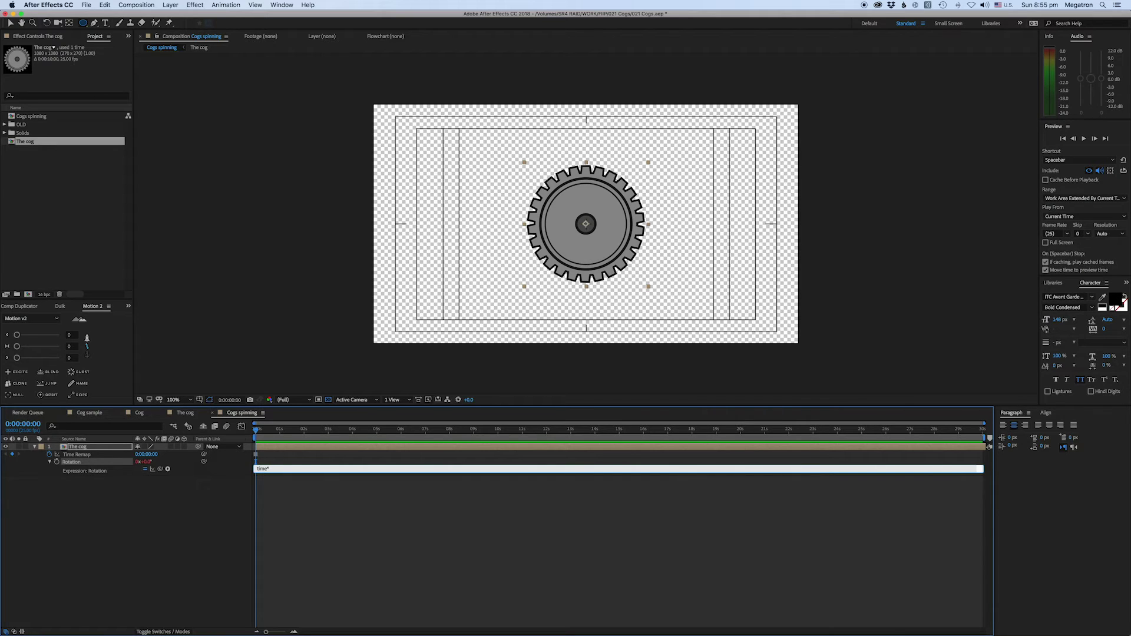
left_click(156, 530)
Step: Preview the expression-driven spin, trying Quarter as the preview resolution
key("space")
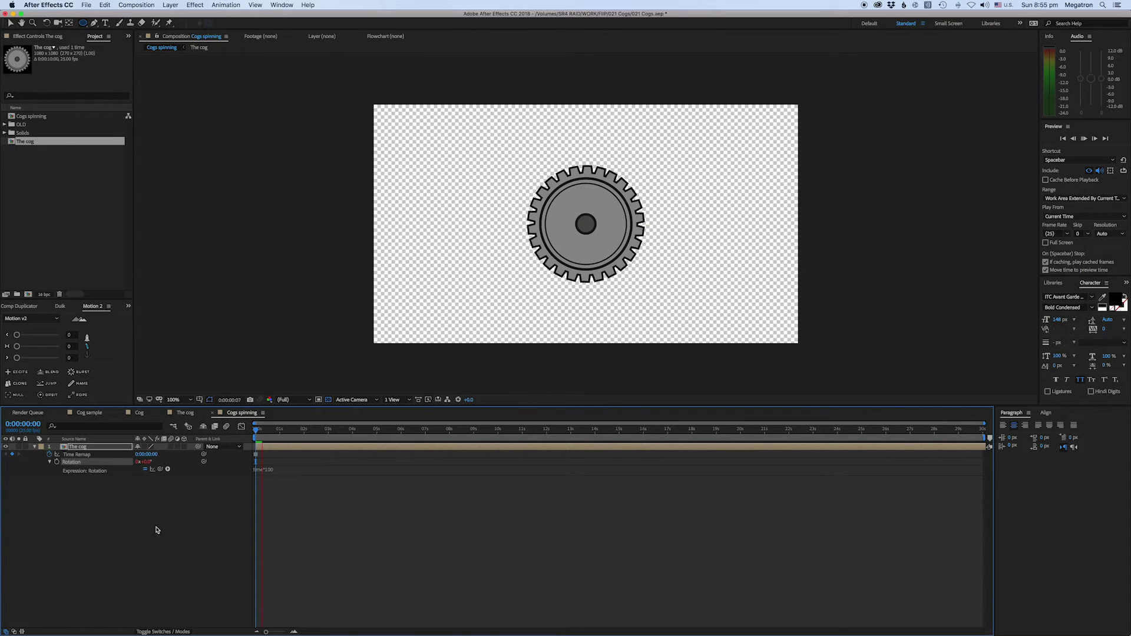
left_click(1106, 234)
left_click(1107, 276)
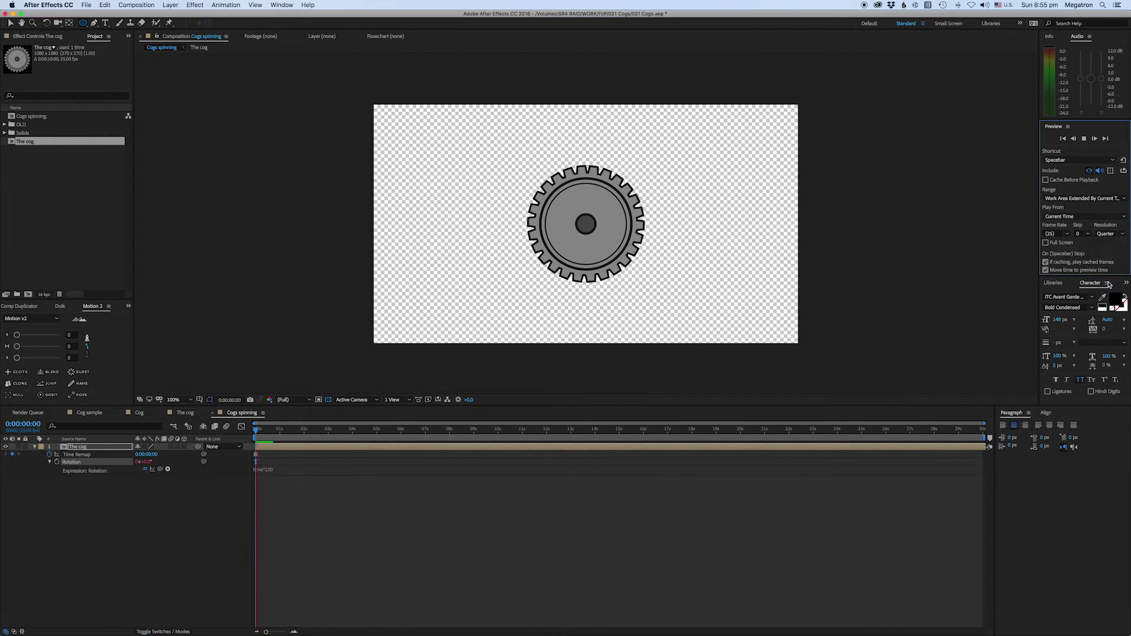
left_click(234, 438)
key("space")
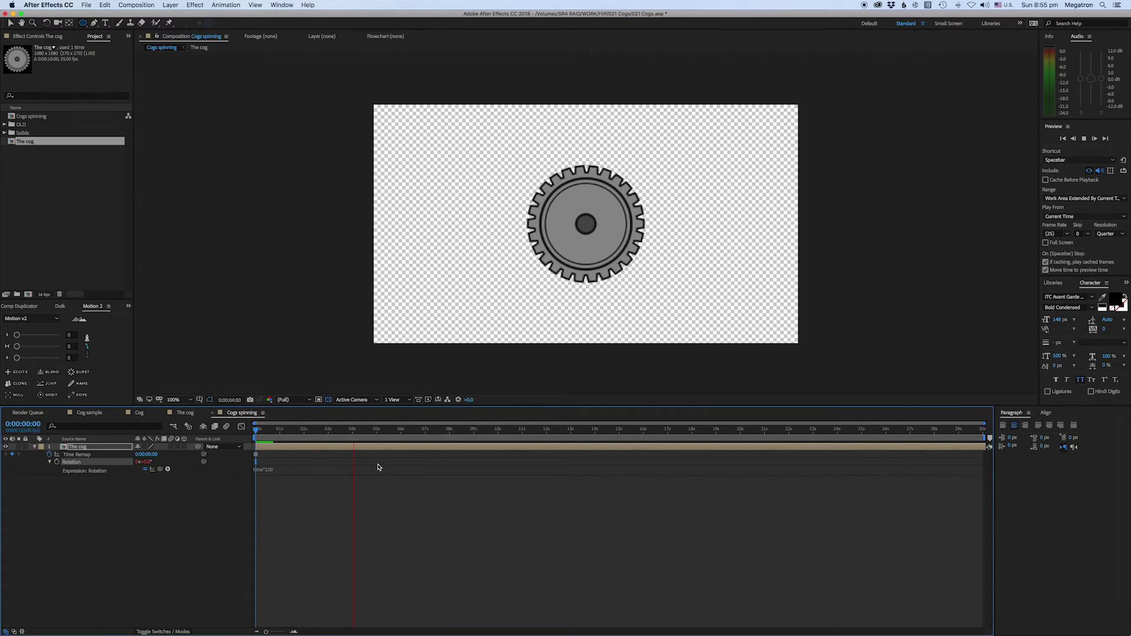
key("space")
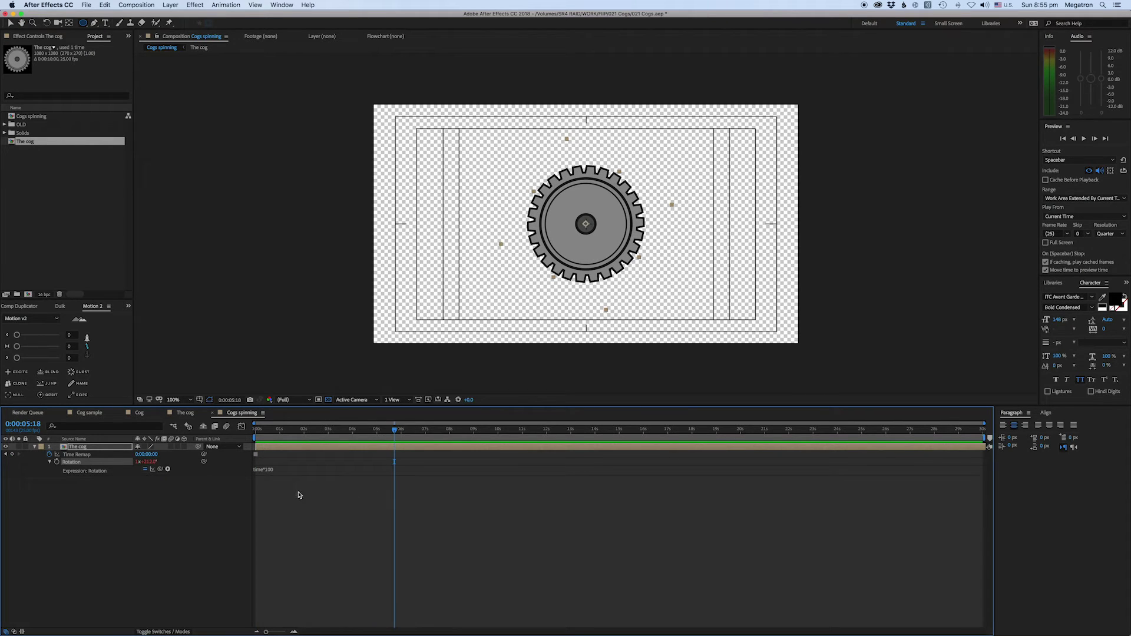
Step: Examine The cog's rotation value at the start and around one, two and three seconds, and replay the spin
key("Home")
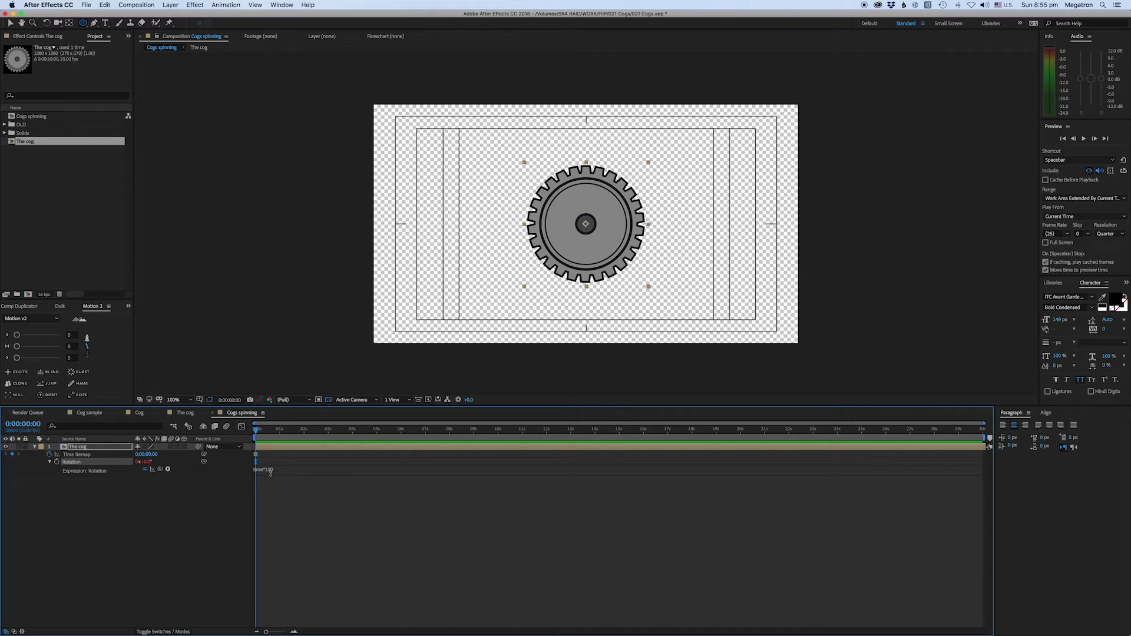
left_click_drag(273, 440, 279, 436)
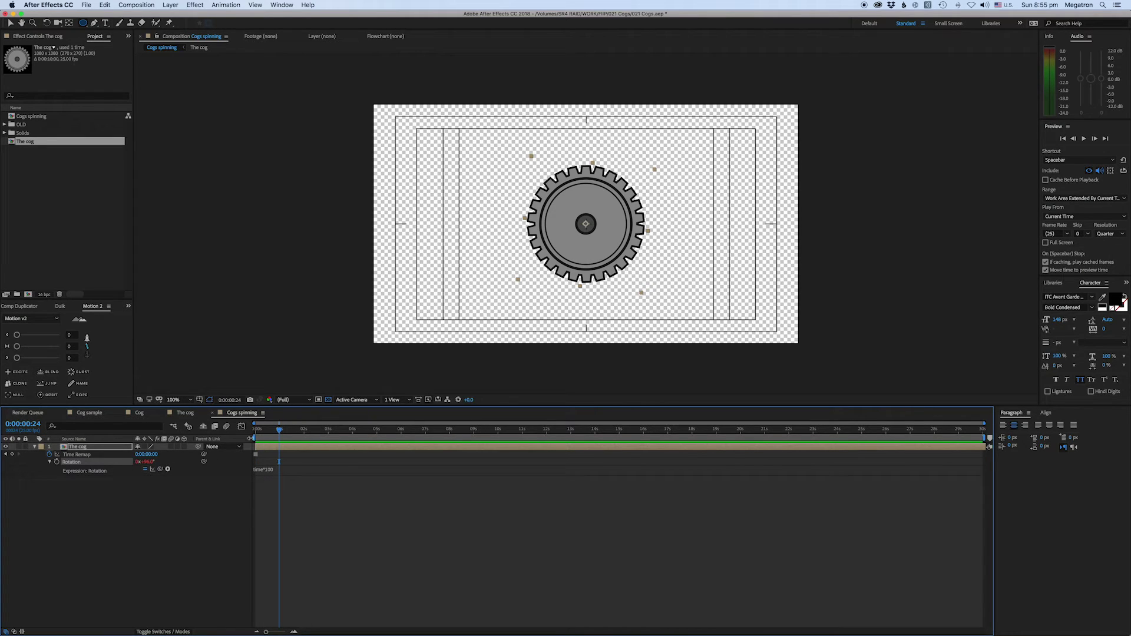
key("Page_Down")
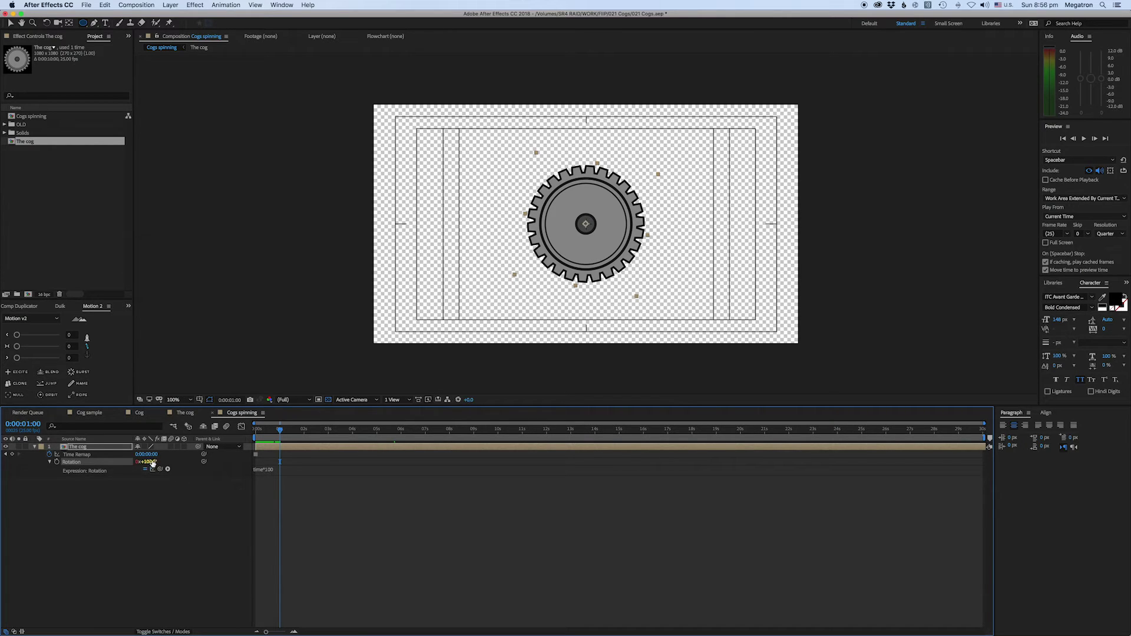
left_click_drag(280, 431, 304, 435)
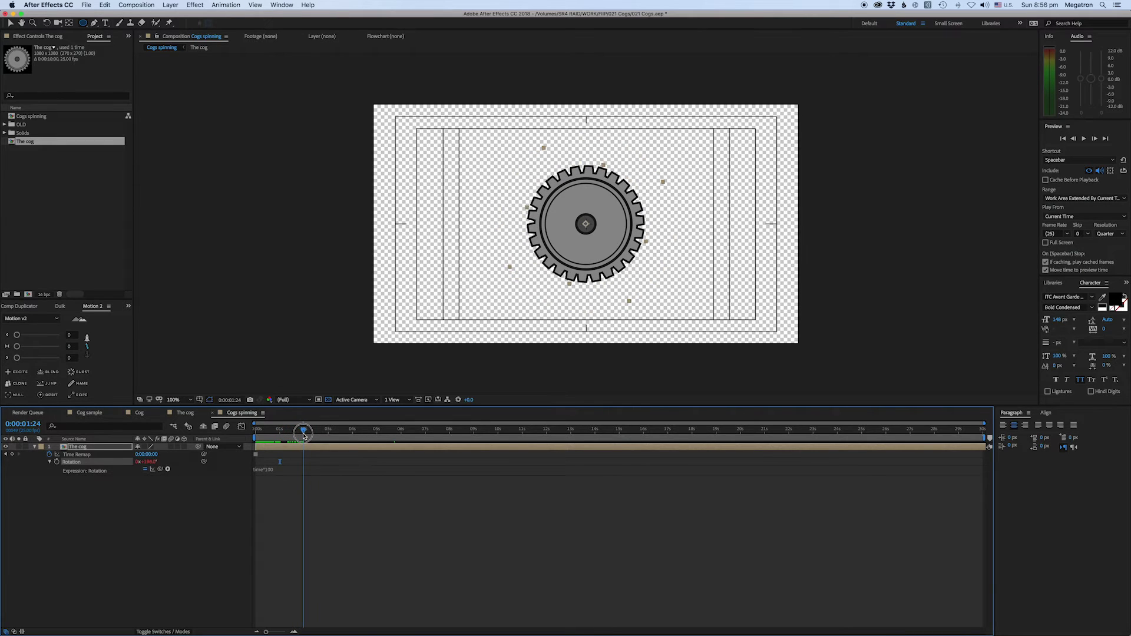
mouse_move(304, 435)
left_mouse_down()
mouse_move(328, 434)
mouse_move(317, 435)
left_mouse_up()
key("Home")
key("space")
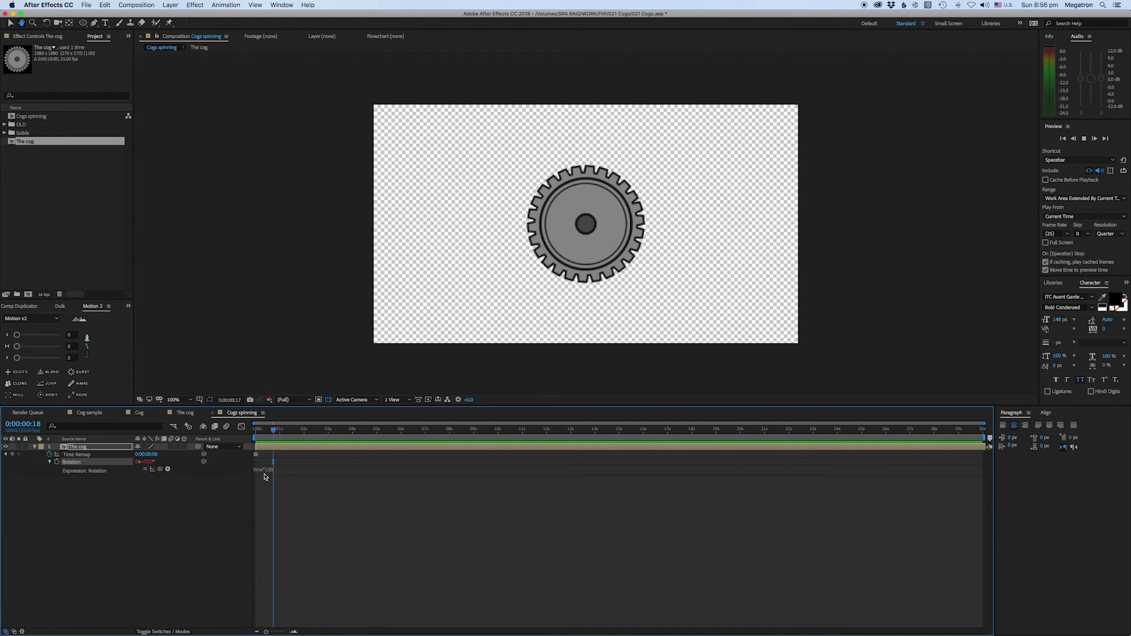
Step: Change The cog's rotation expression to time*1000 and preview the spin from the start
left_click(332, 469)
type("0")
key("KP_Enter")
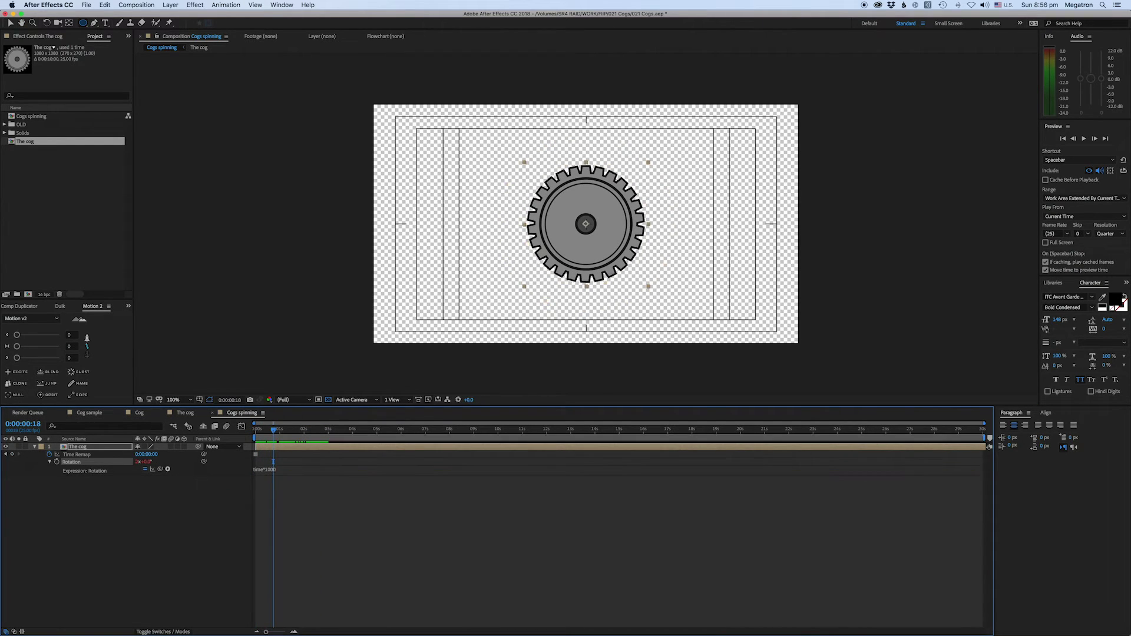
key("Home")
key("space")
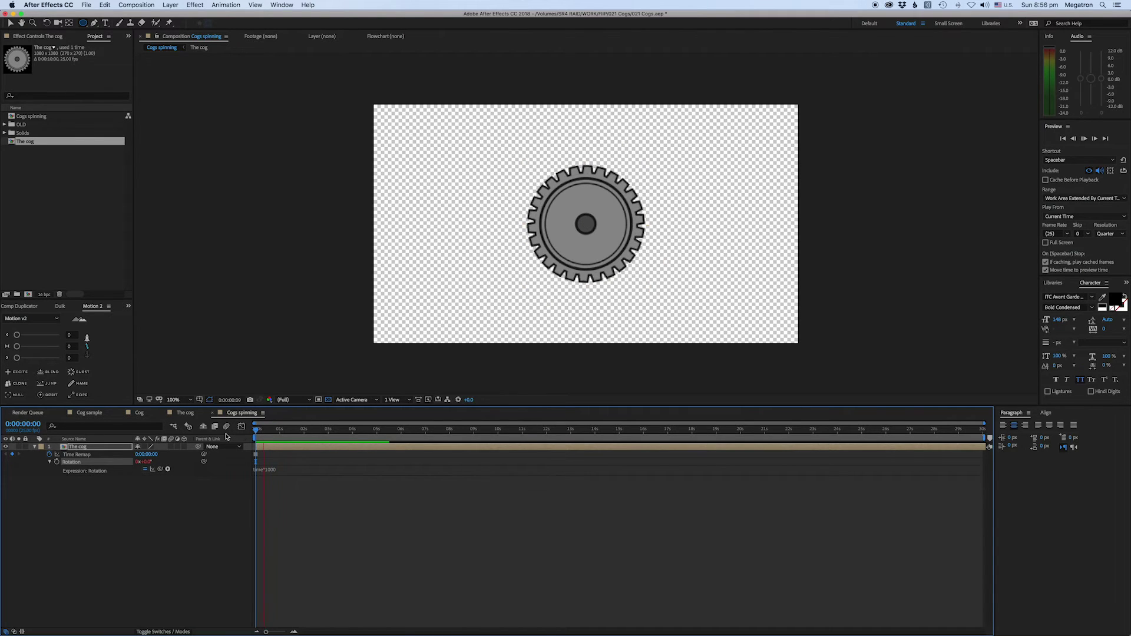
key("space")
Step: Change The cog's rotation expression to time*50 and preview the spin from the start
left_click(273, 470)
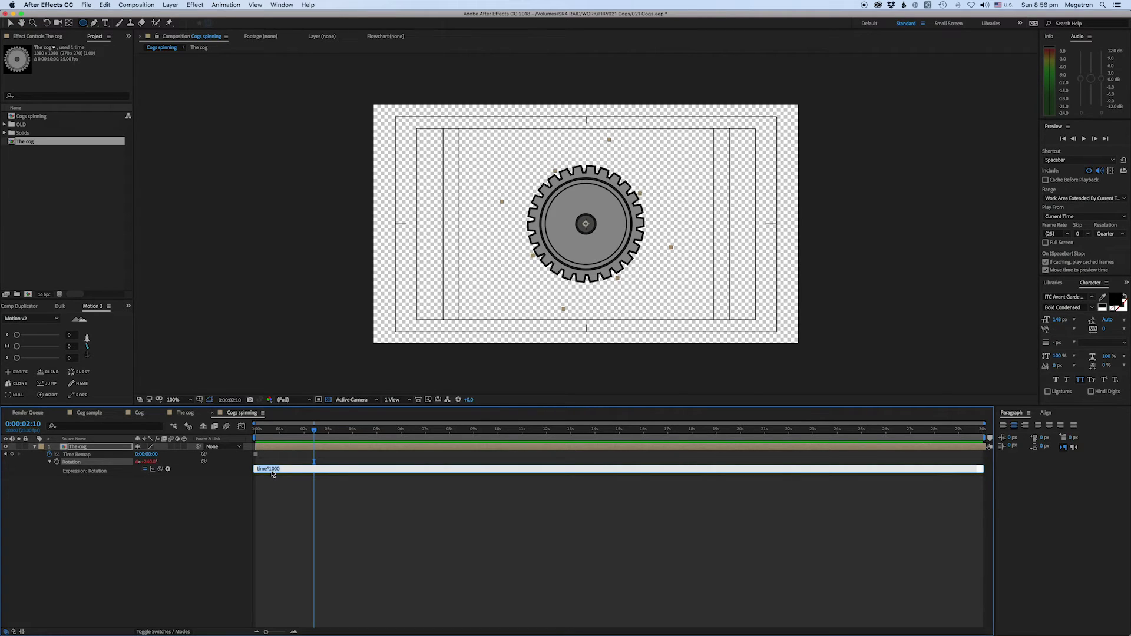
left_click(273, 469)
type("5")
left_click(366, 441)
key("Home")
key("space")
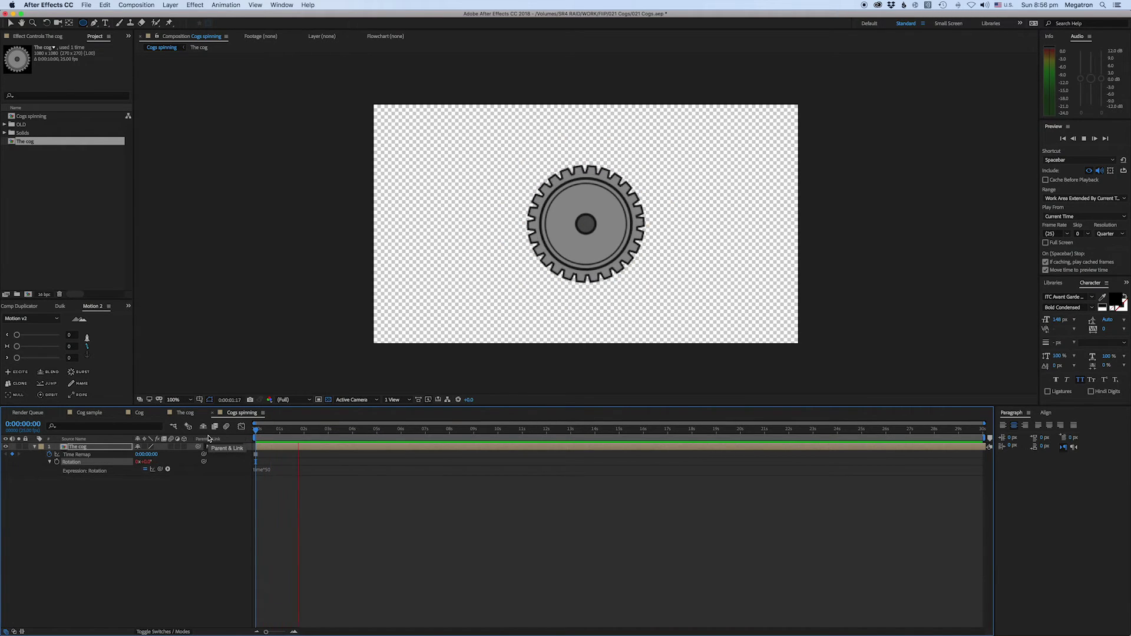
Step: Reduce The cog's rotation expression to time without a multiplier and preview the spin
left_click(279, 469)
left_click(322, 468)
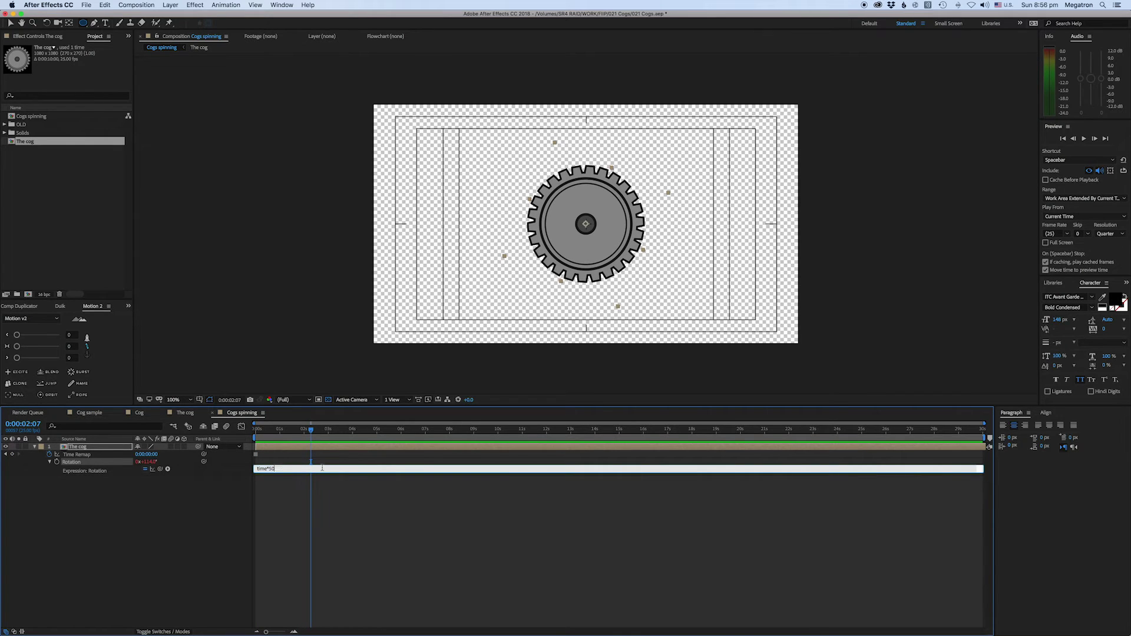
key("KP_Enter")
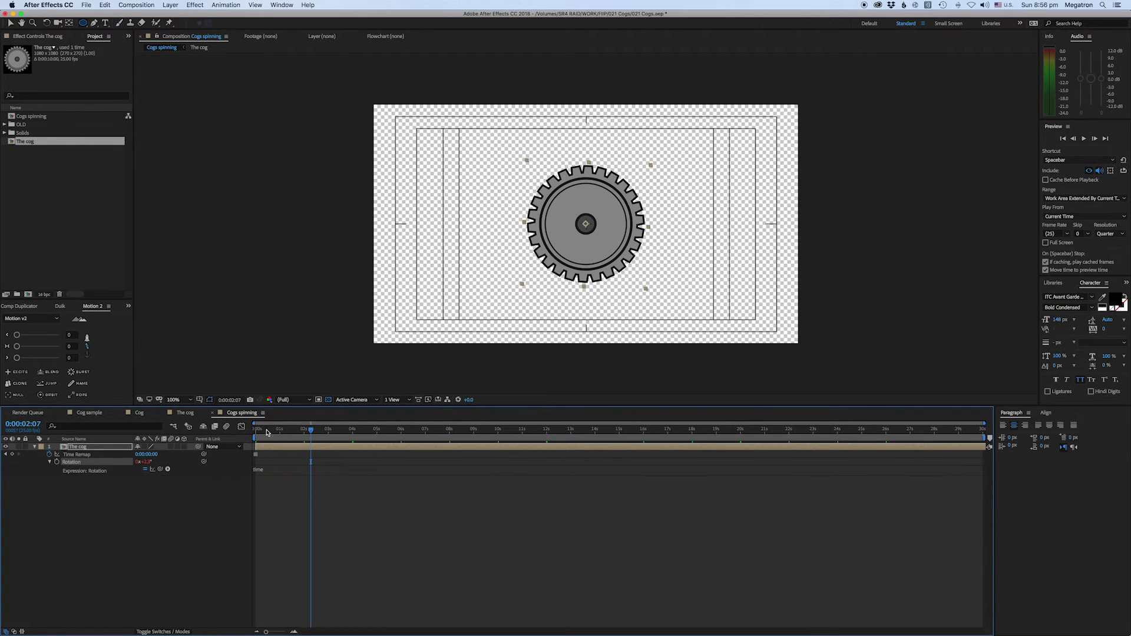
key("Home")
key("space")
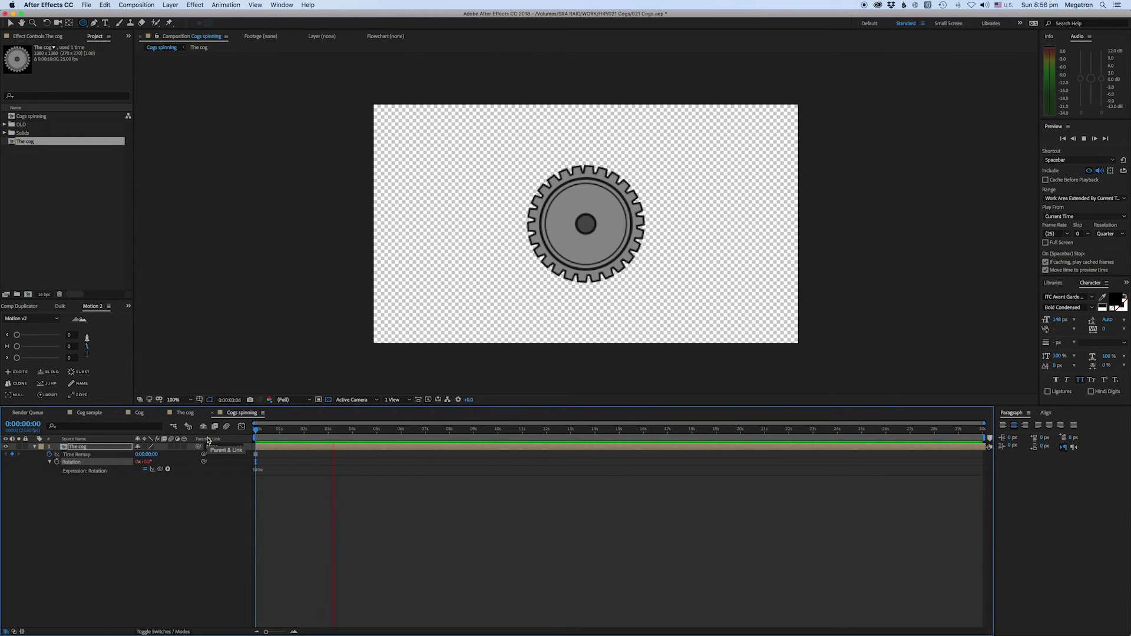
key("space")
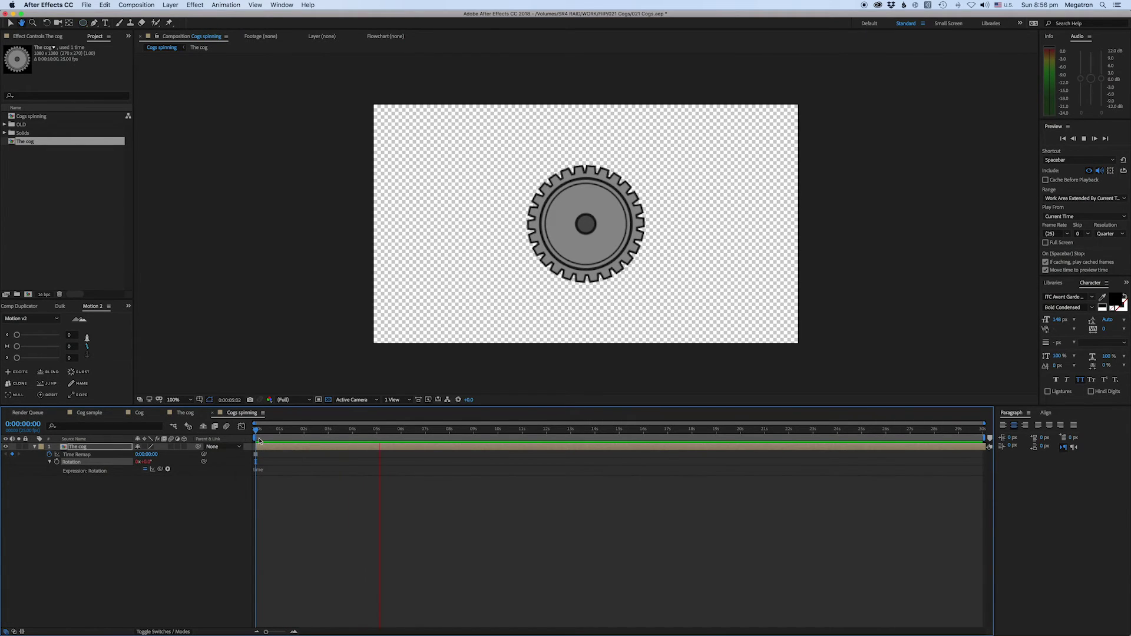
Step: Set The cog's rotation expression back to time*100 and preview the spin from the start
left_click(260, 469)
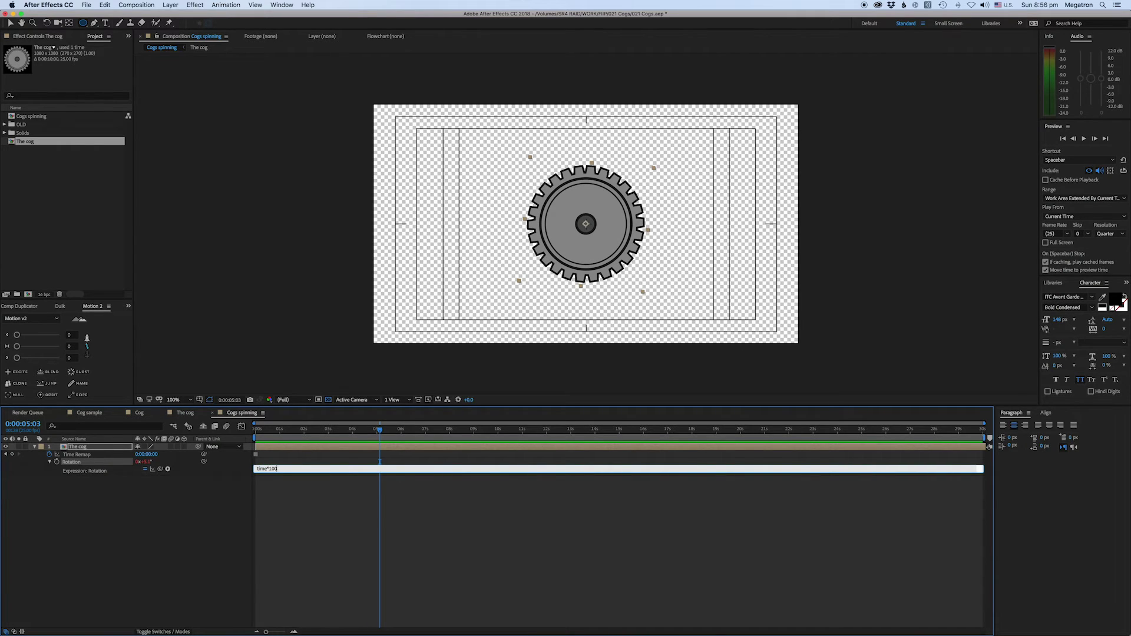
type("*100")
key("KP_Enter")
key("Home")
key("space")
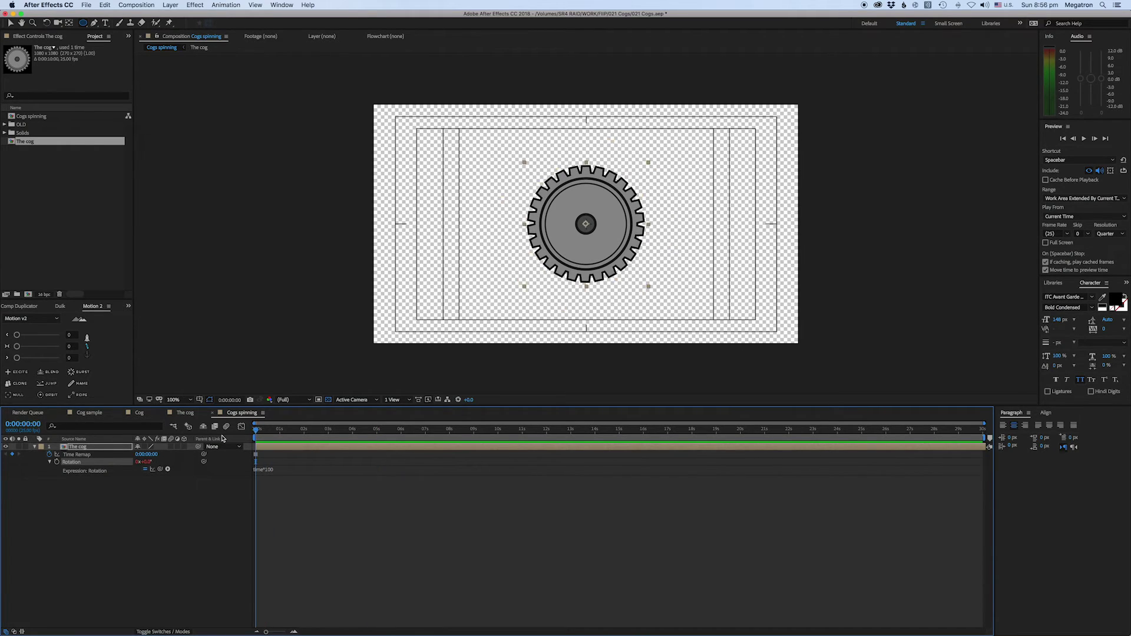
key("space")
Step: Duplicate The cog layer and place the copy at the original's upper right with their teeth interlocking
key("ctrl+d")
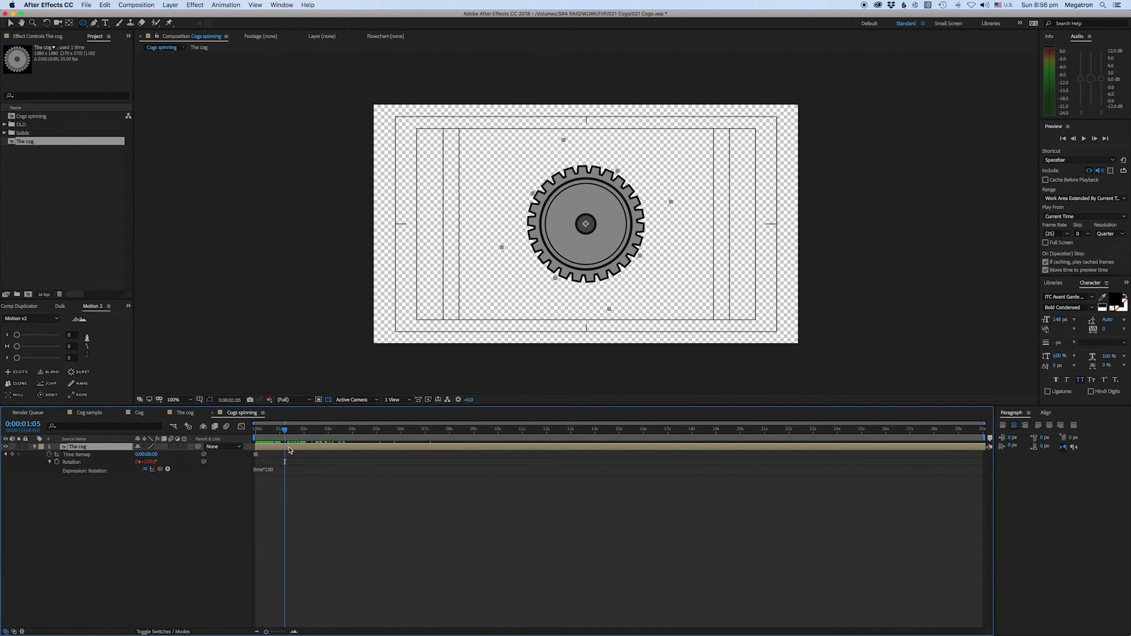
key("v")
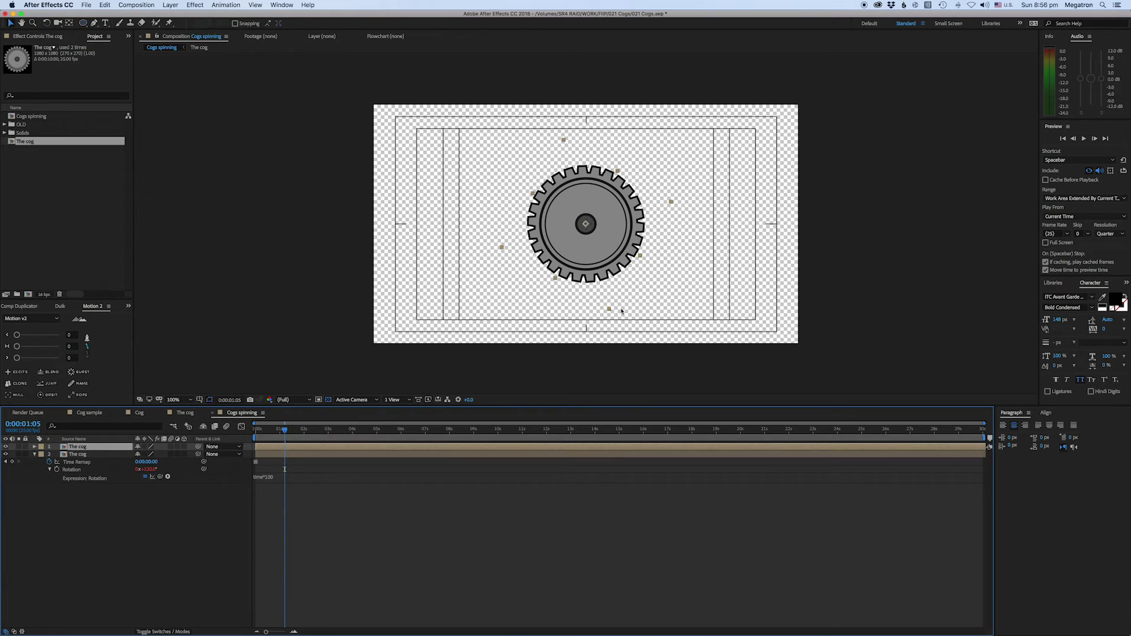
left_click_drag(592, 248, 703, 207)
Step: Preview both cogs spinning together from the start of the composition
left_click(228, 437)
key("Home")
key("space")
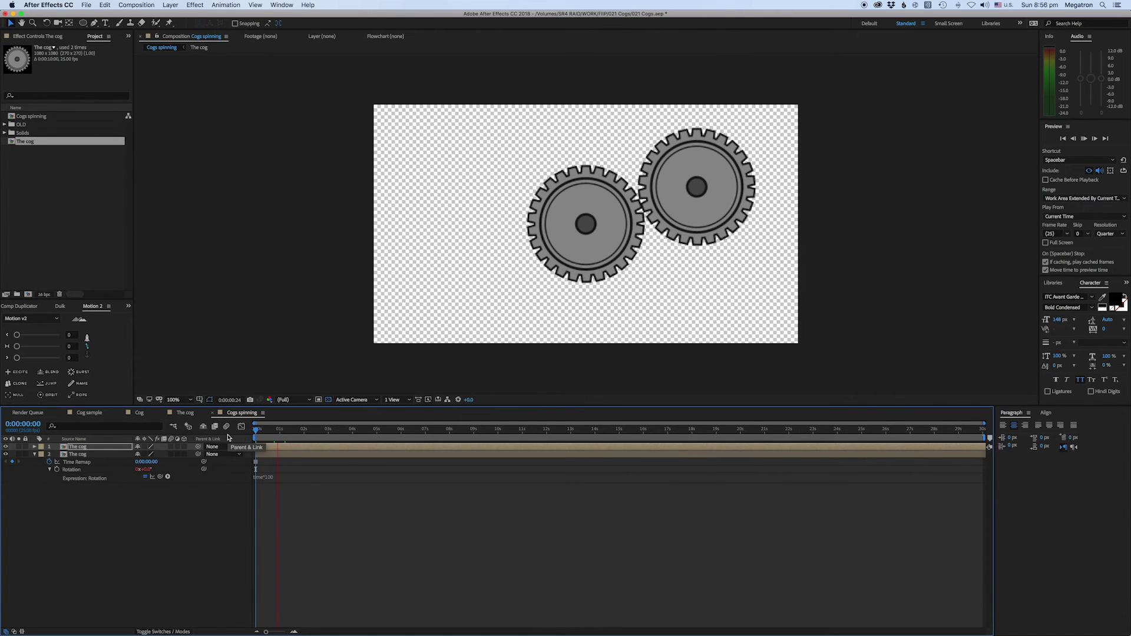
Step: Set the upper-right cog's rotation expression to time*-100 and preview the counter-rotation from the start of the composition
left_click(268, 457)
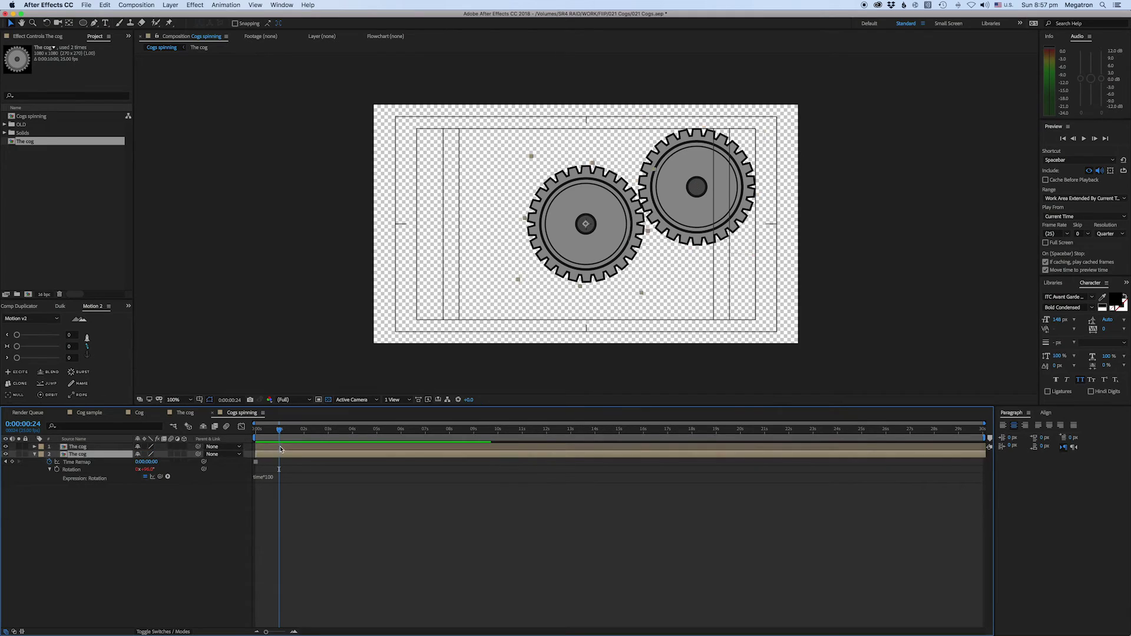
key("e")
key("e")
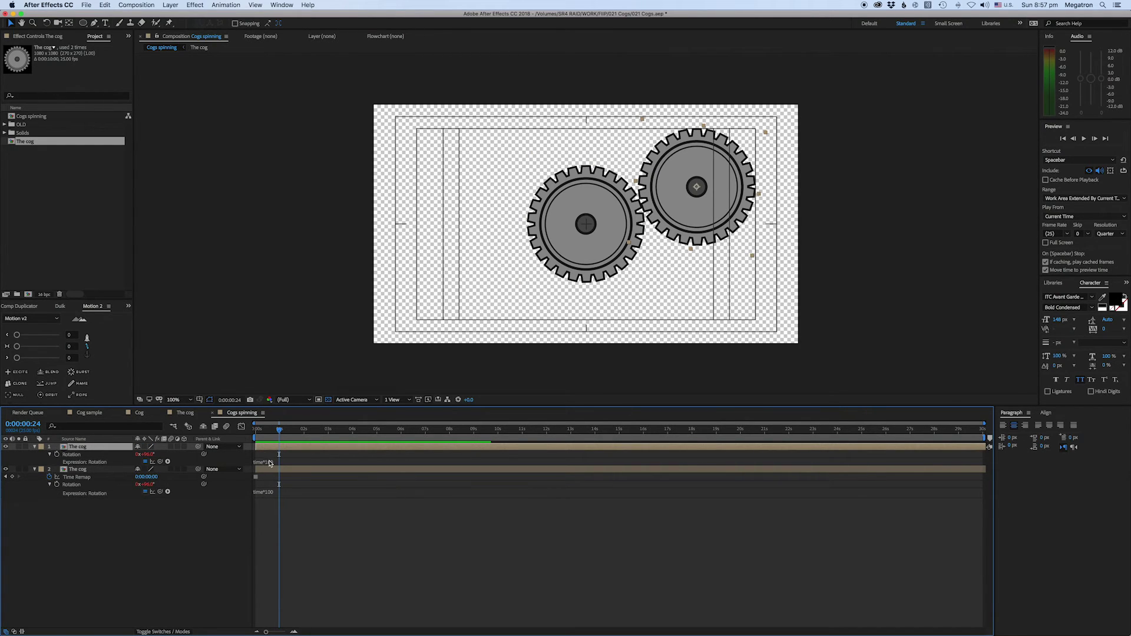
left_click(270, 463)
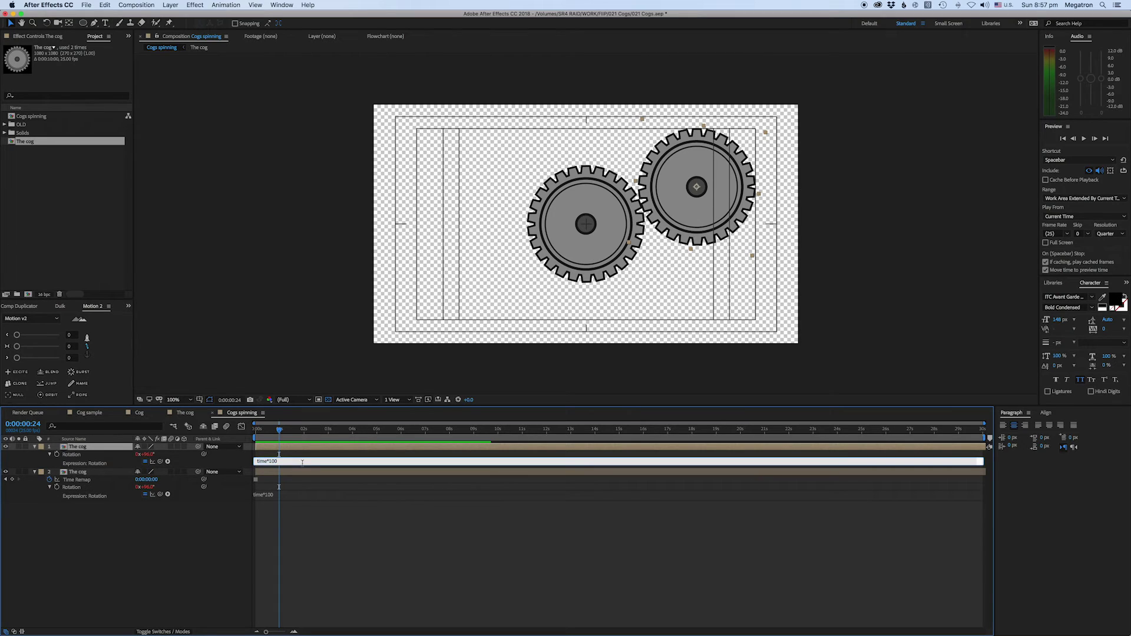
type("-")
key("KP_Enter")
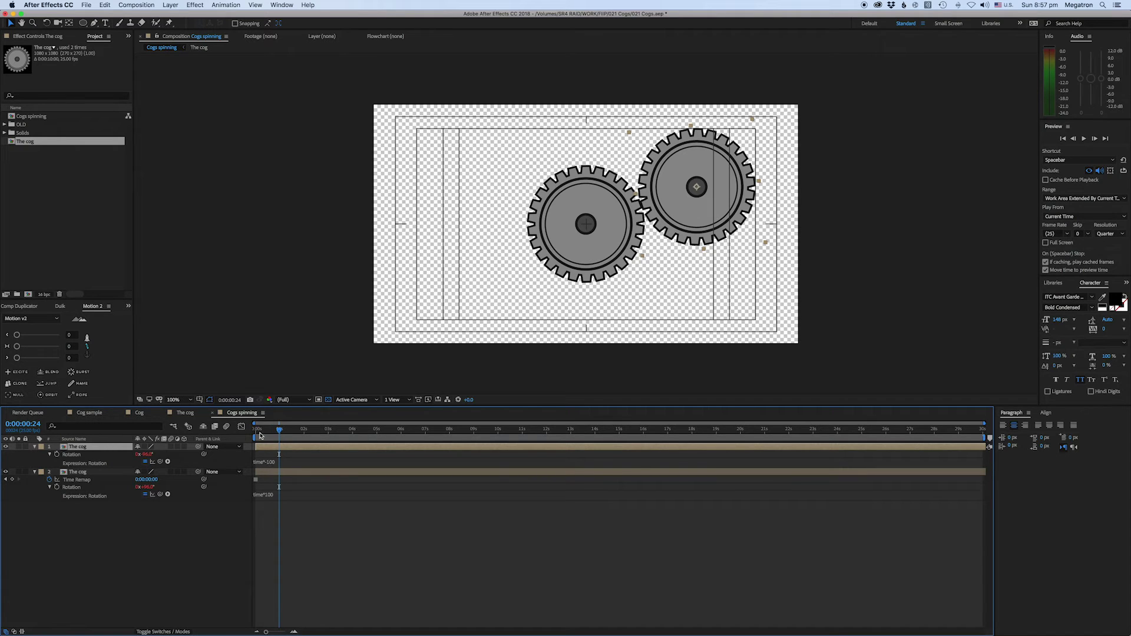
key("Home")
key("space")
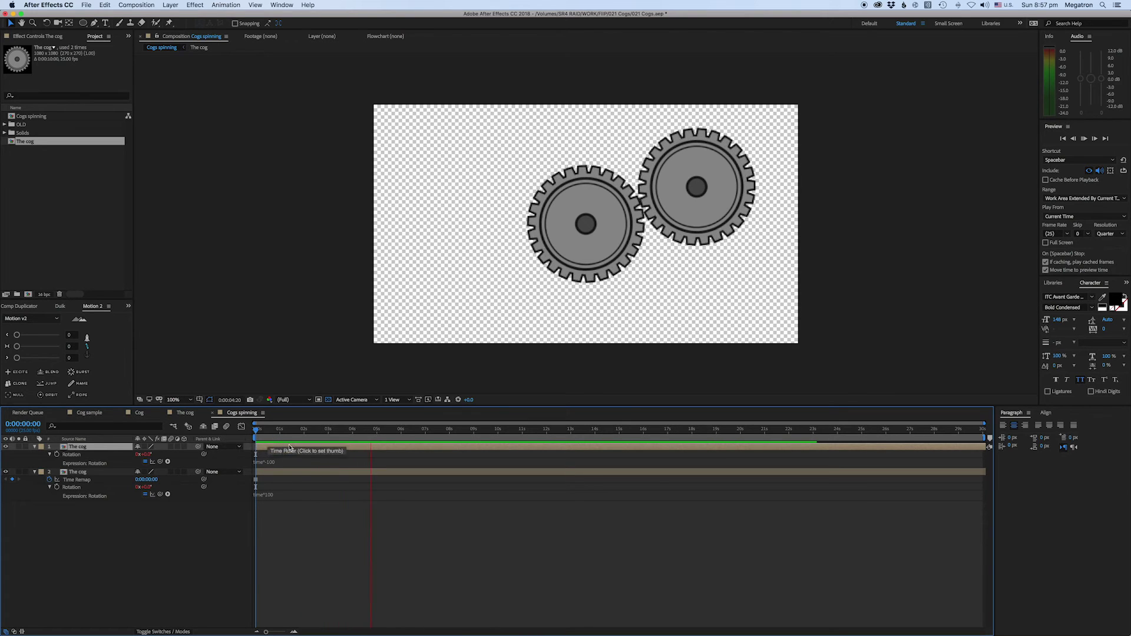
key("space")
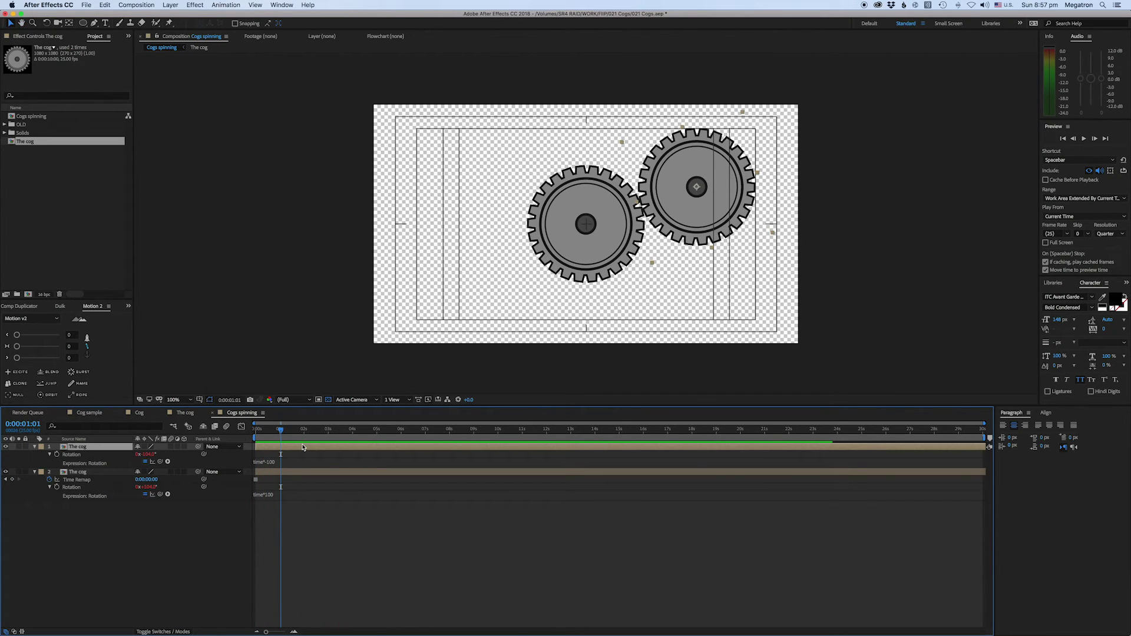
Step: Duplicate the upper-right cog, place a smaller copy interlocking at the central cog's lower left, and preview the spin
key("super+d")
left_click_drag(678, 227, 454, 297)
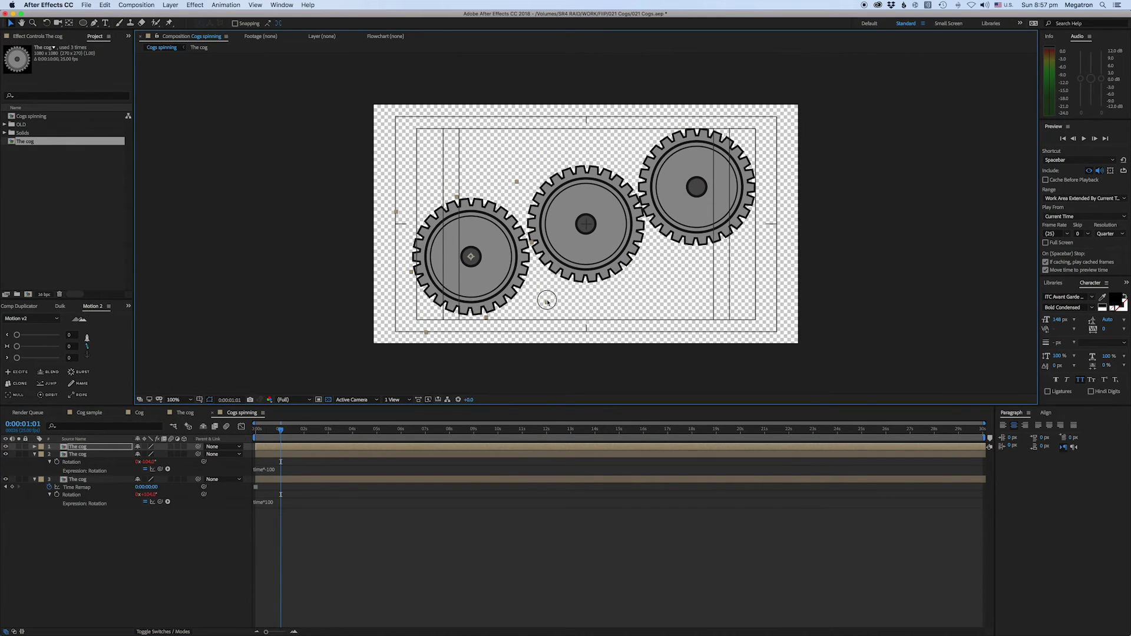
left_click_drag(547, 300, 518, 279)
left_click(267, 439)
key("space")
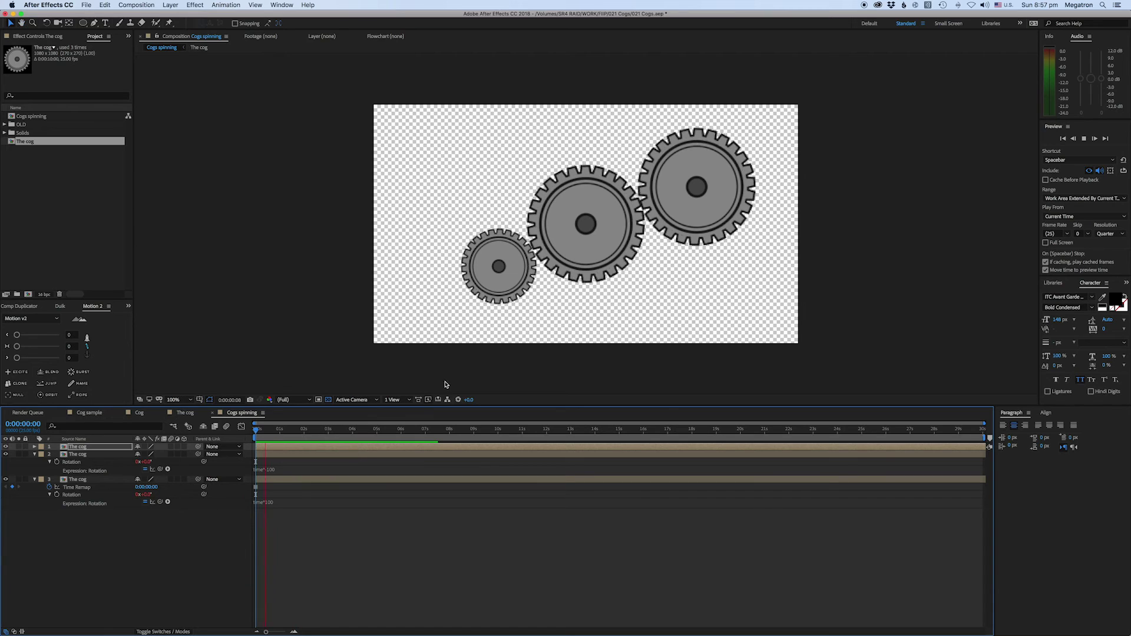
key("space")
Step: Duplicate the small lower-left cog, place the copy interlocking at the central cog's lower right, and preview the spin
key("ctrl+d")
left_click_drag(525, 286, 688, 303)
left_click_drag(276, 429, 257, 430)
key("space")
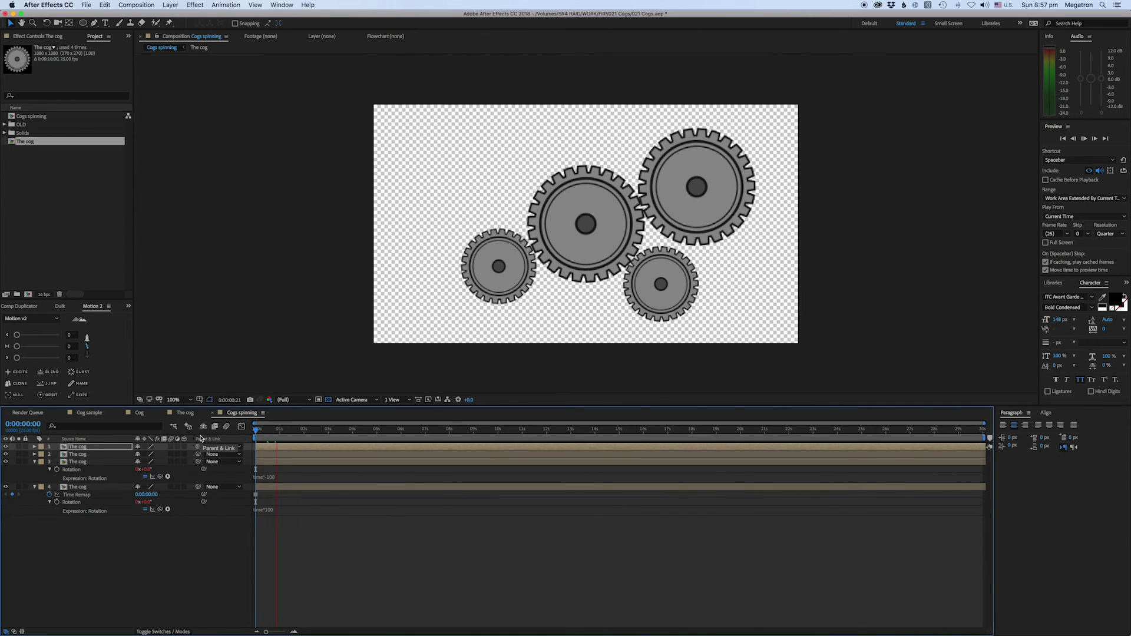
left_click(272, 487)
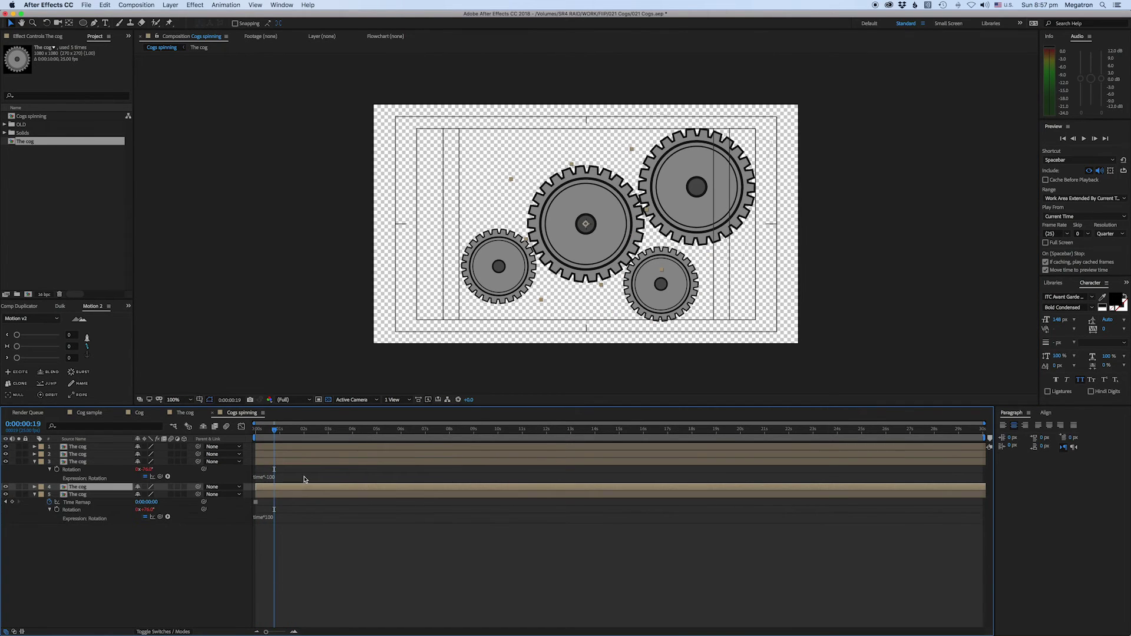
key("ctrl+d")
left_click_drag(665, 277, 650, 268)
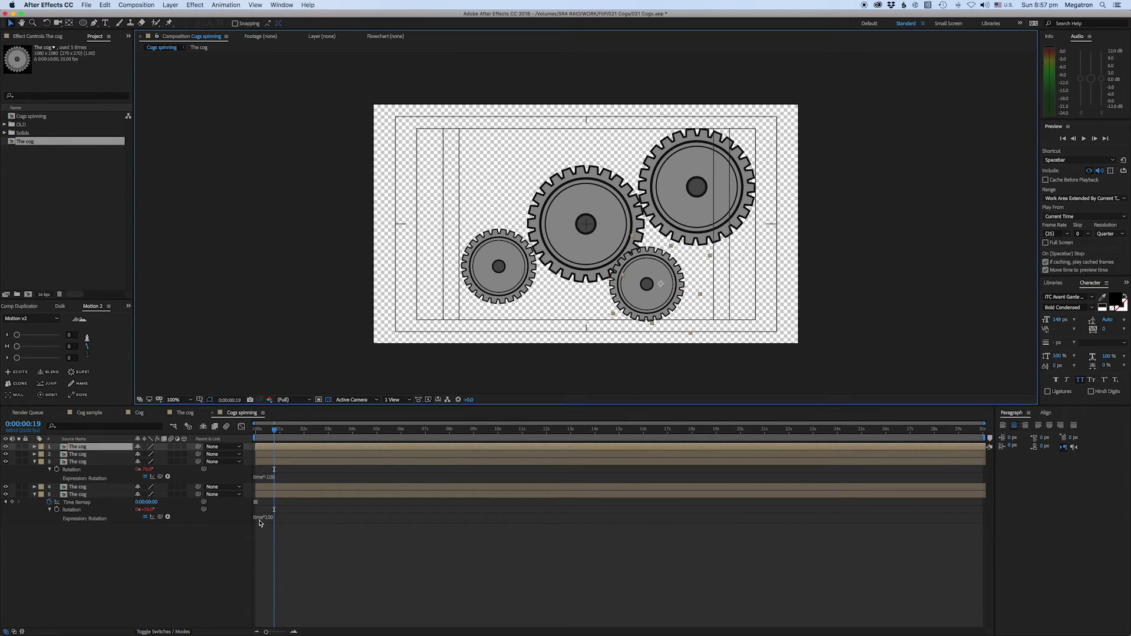
key("ctrl+z")
key("ctrl+z")
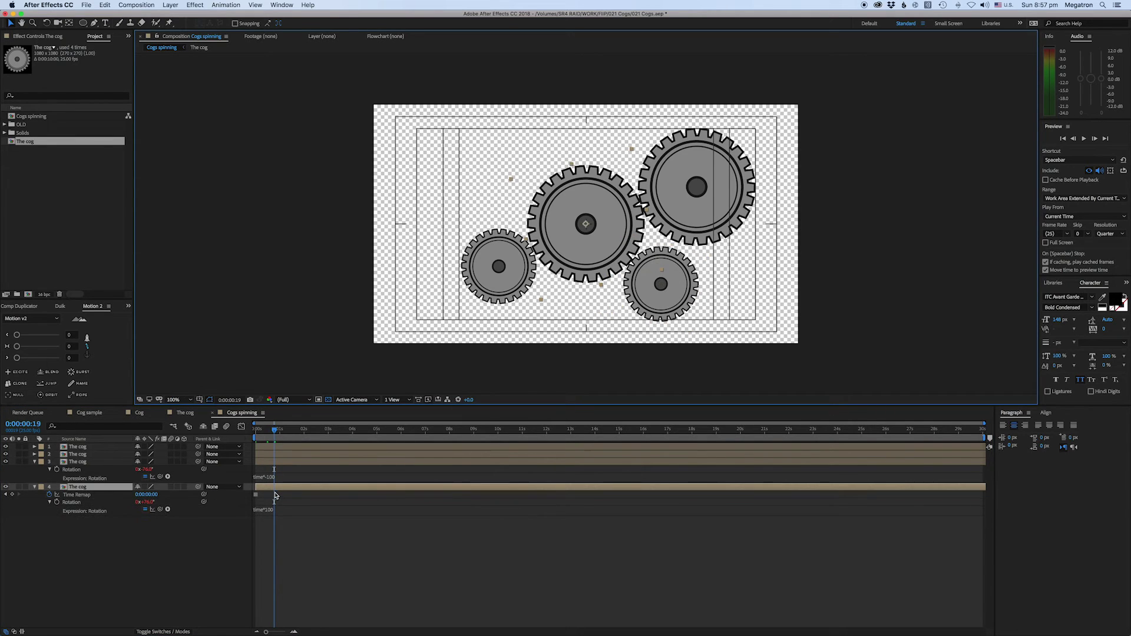
Step: Duplicate the central cog, shrink the copy to interlock at the lower-left cog's upper left, and preview all five cogs
key("ctrl+d")
left_click_drag(614, 255, 449, 243)
left_click(258, 438)
key("space")
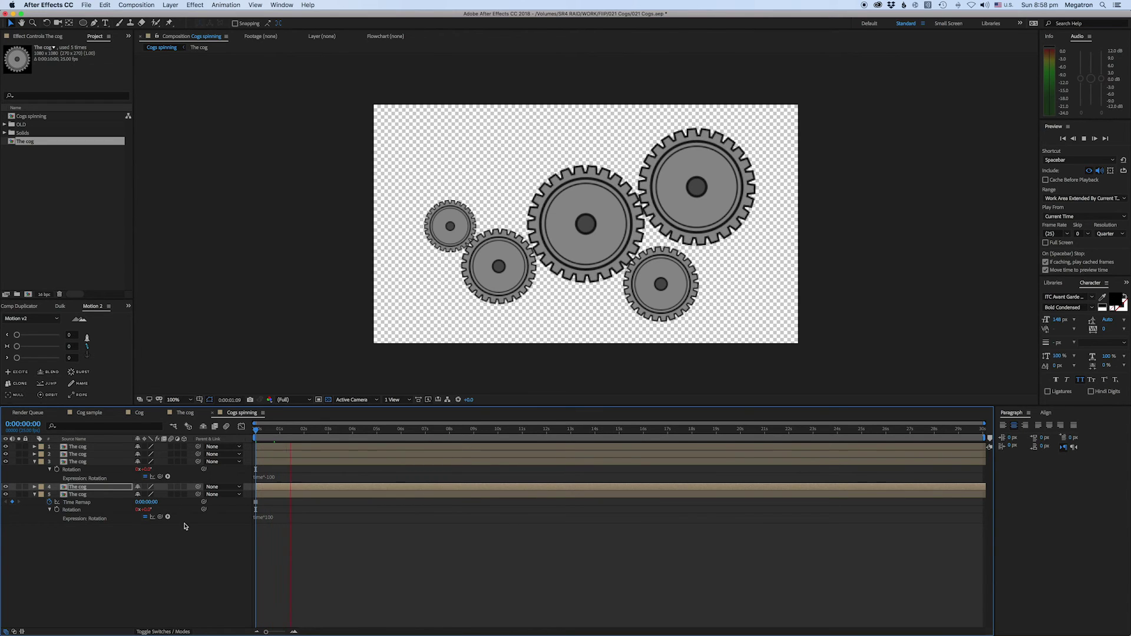
key("space")
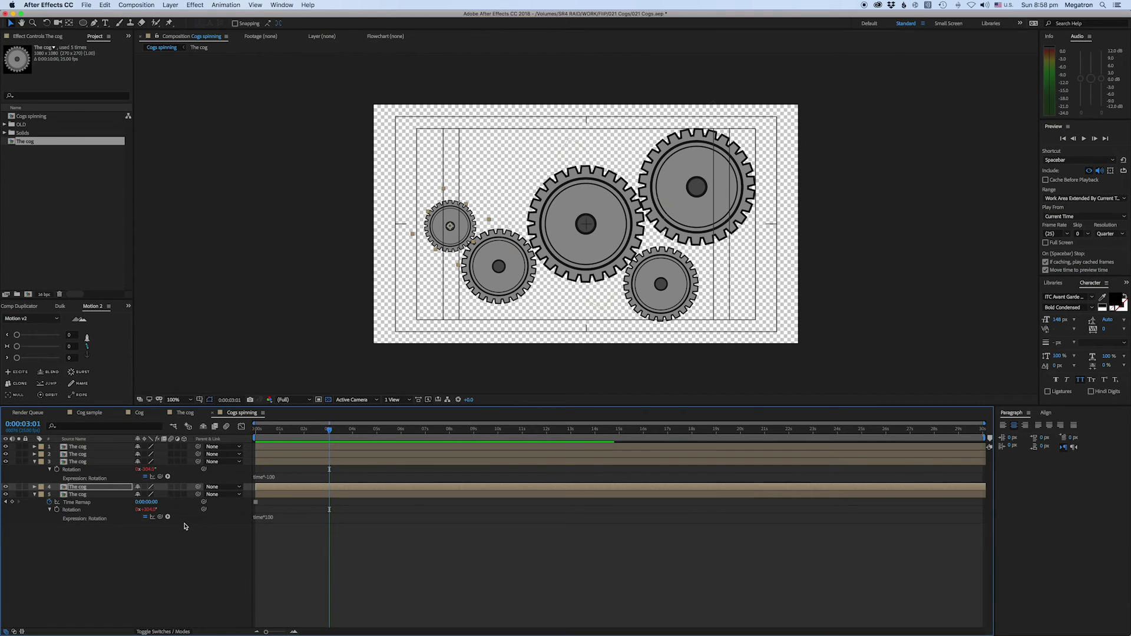
Step: Open The cog composition and change the fill of the Middle Fill and Teeth Fill layers to dark golden yellow
left_click(59, 558)
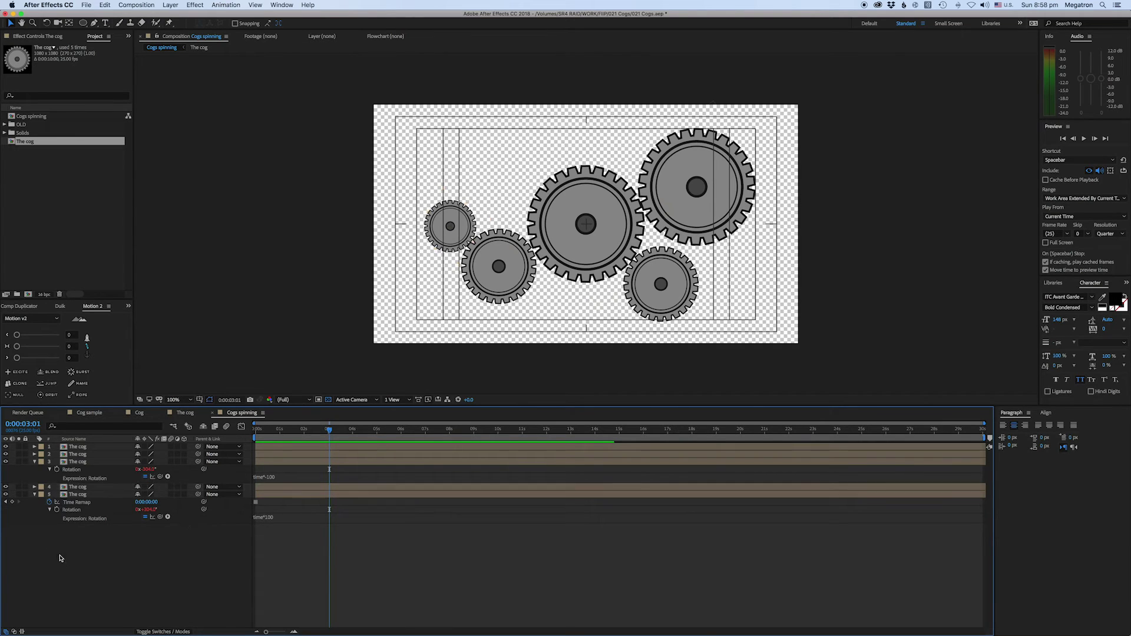
double_click(83, 496)
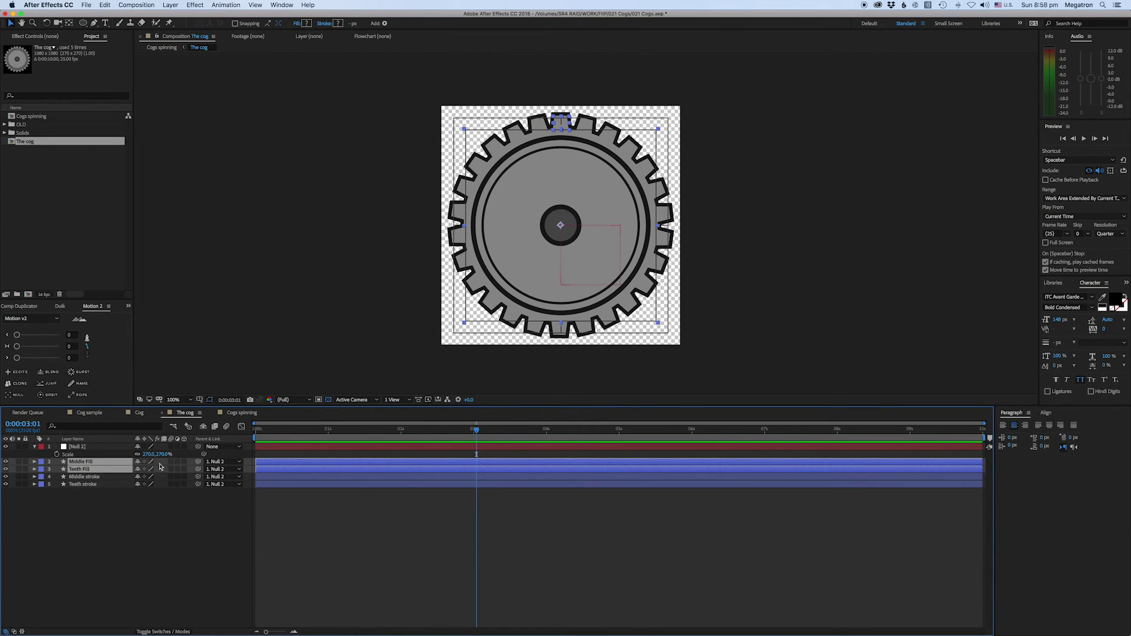
left_click(82, 462)
left_click(89, 470, "shift")
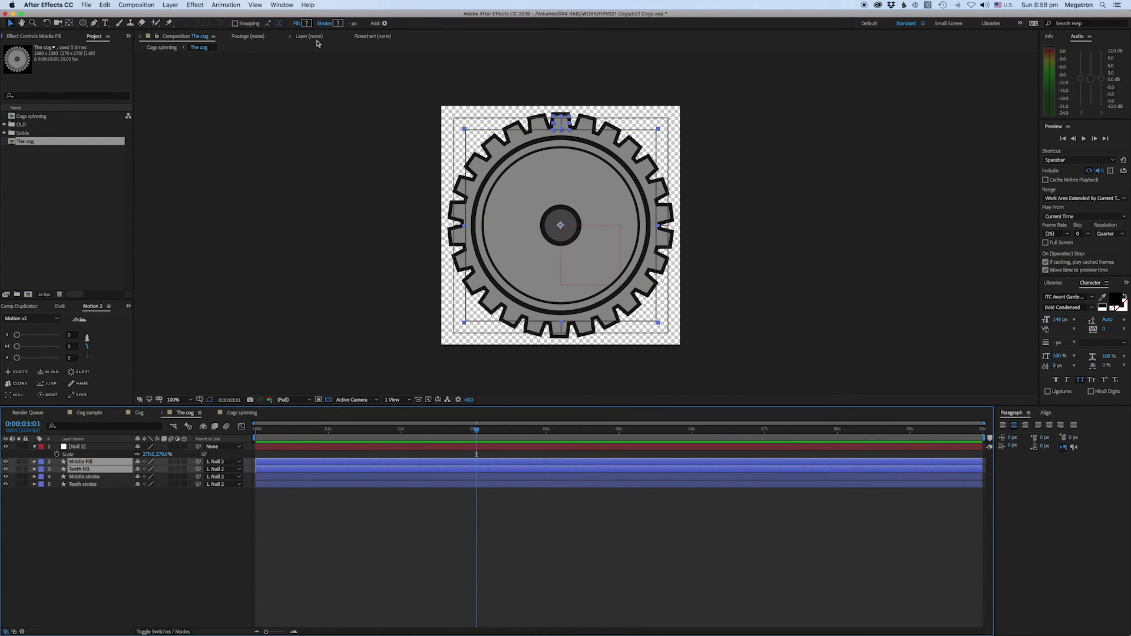
left_click(307, 23)
left_click(133, 269)
left_click_drag(133, 269, 132, 264)
mouse_move(116, 222)
left_mouse_down()
mouse_move(134, 193)
mouse_move(121, 205)
left_mouse_up()
left_click_drag(131, 263, 131, 270)
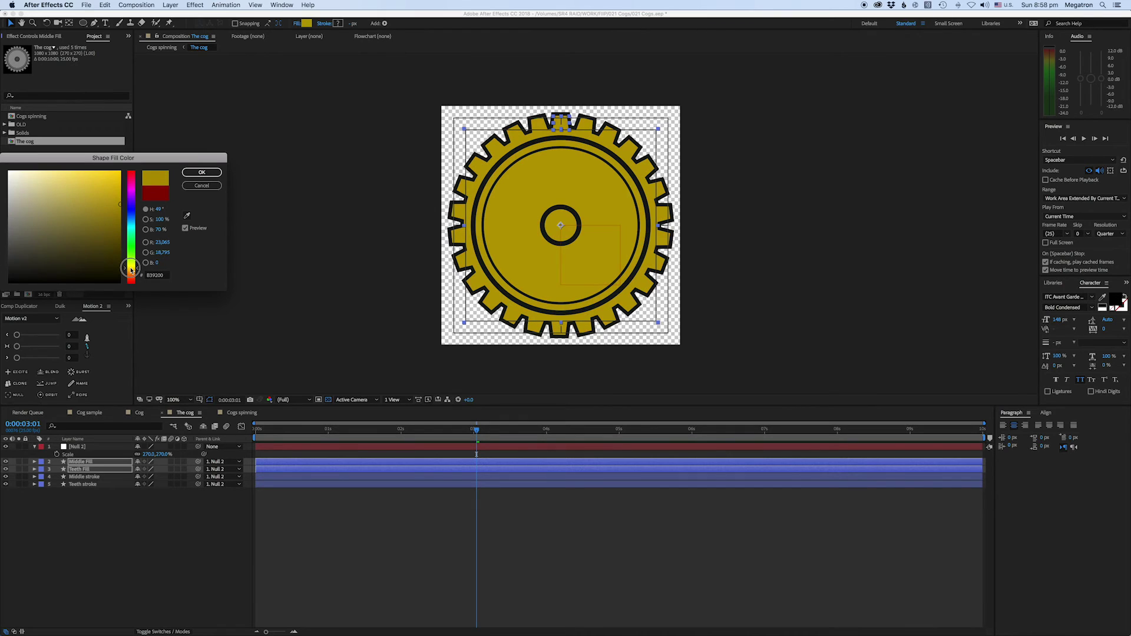
left_click(202, 172)
Step: Return to the Cogs spinning composition and preview the recoloured cogs from the start
left_click(165, 47)
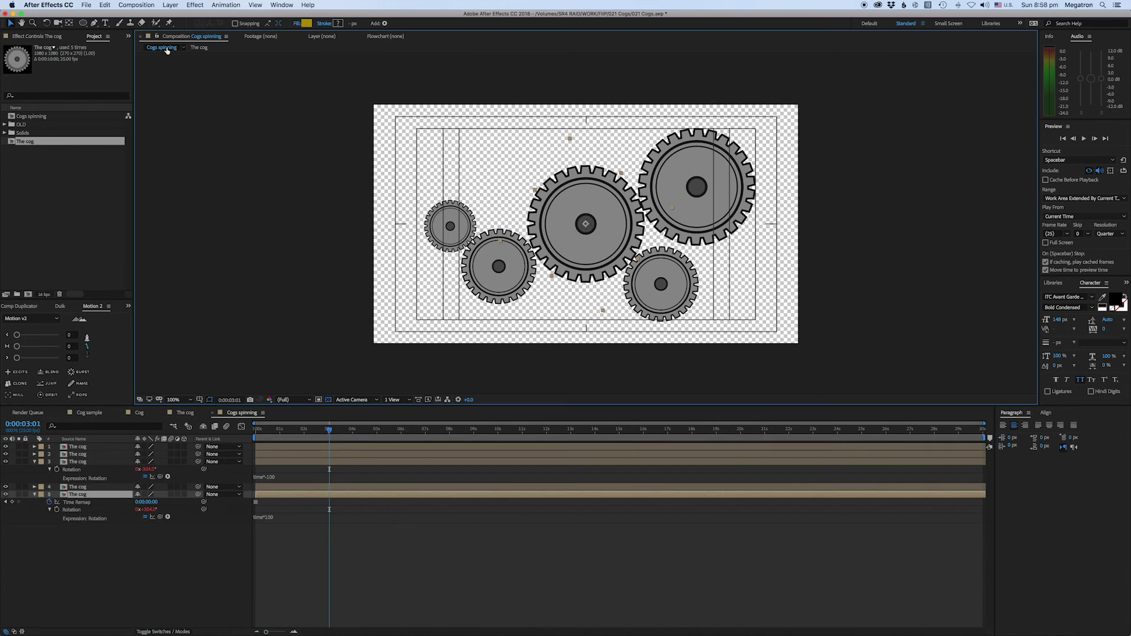
key("Home")
key("F2")
key("space")
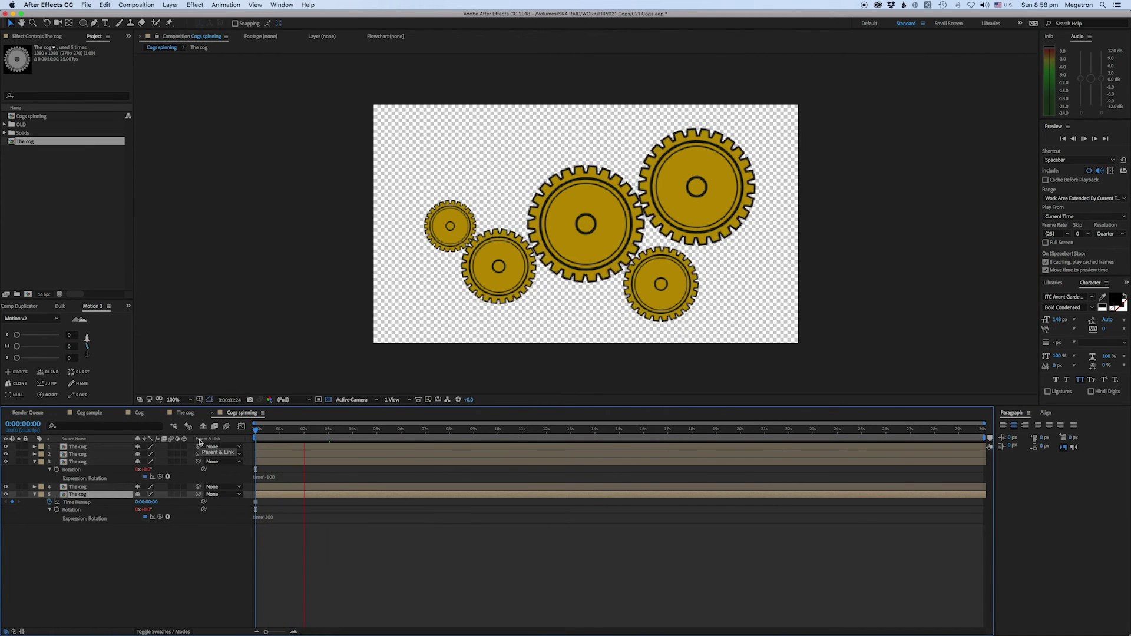
key("space")
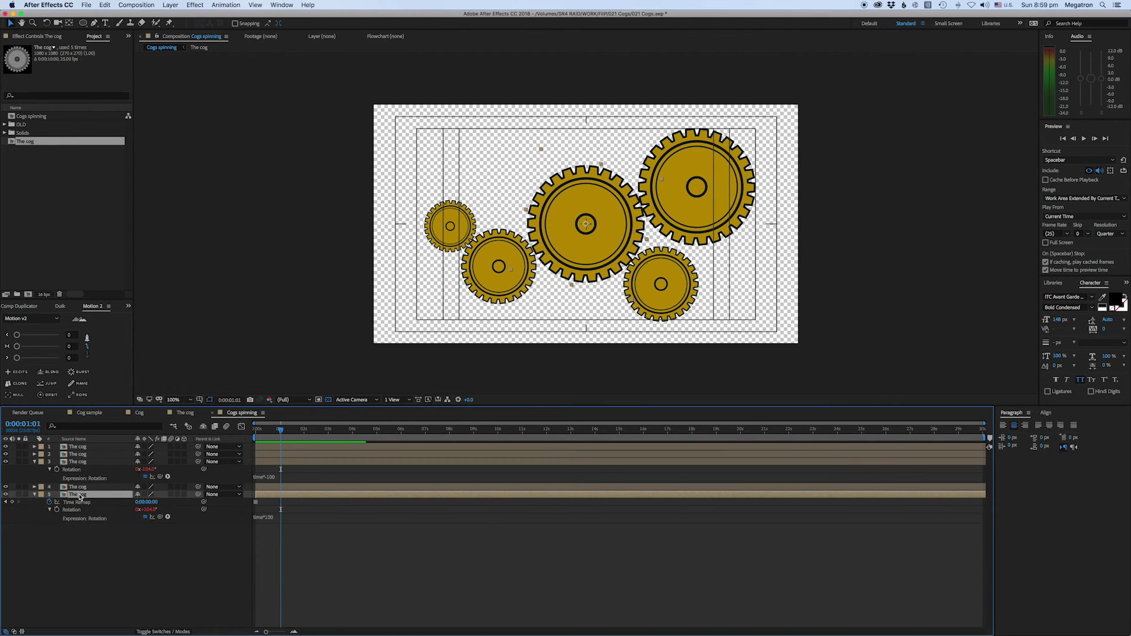
Step: Undo the yellow fill change on the cogs and return the playhead to the start of the composition
key("Home")
left_click(353, 559)
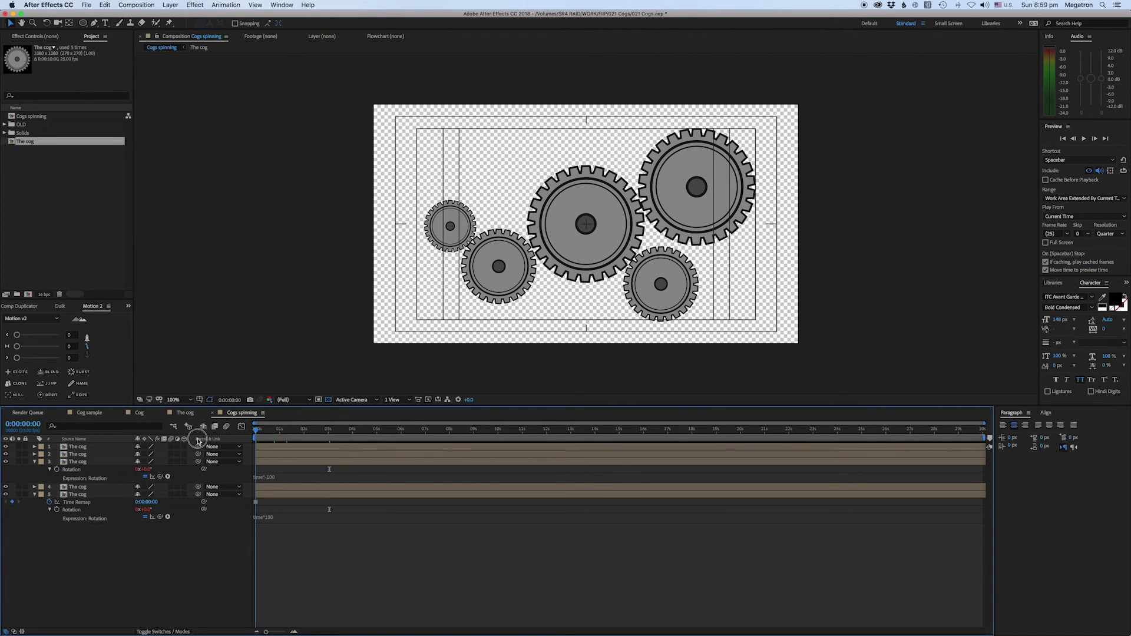
left_click(198, 441)
Step: Search Effects & Presets for "change" and apply Change to Color to the lower-right cog
left_click(1127, 284)
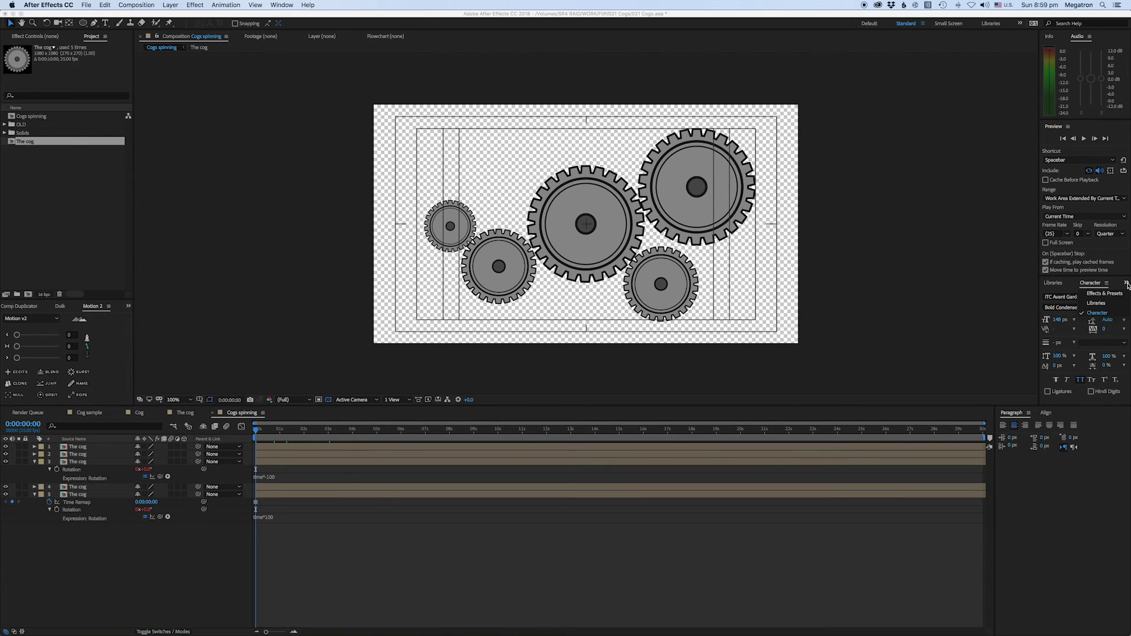
left_click(1112, 298)
left_click(1092, 296)
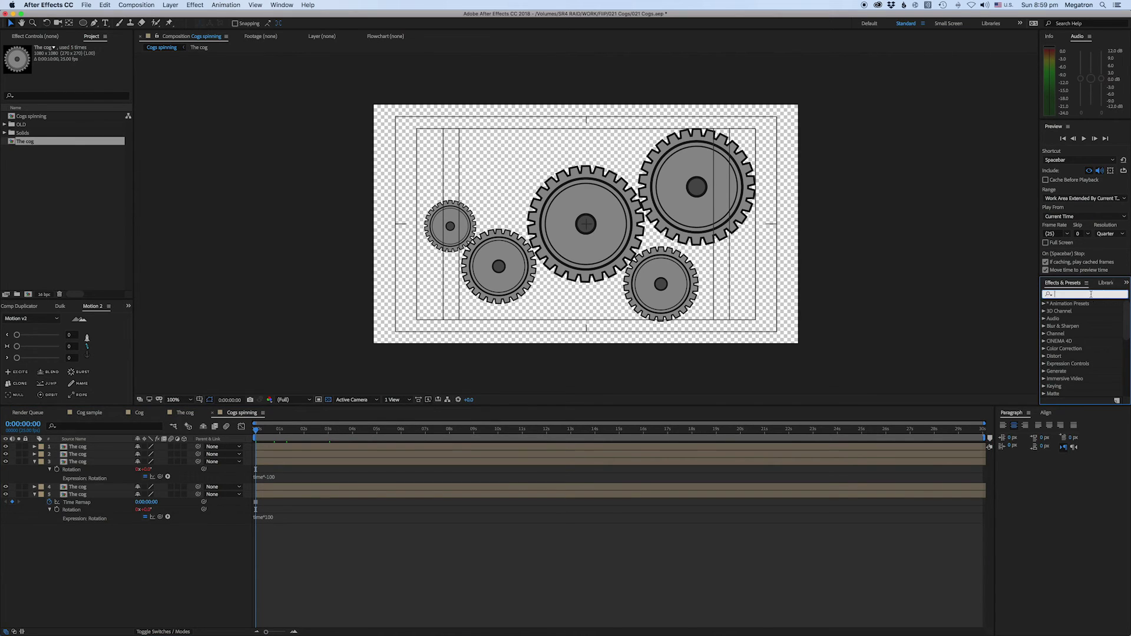
type("change")
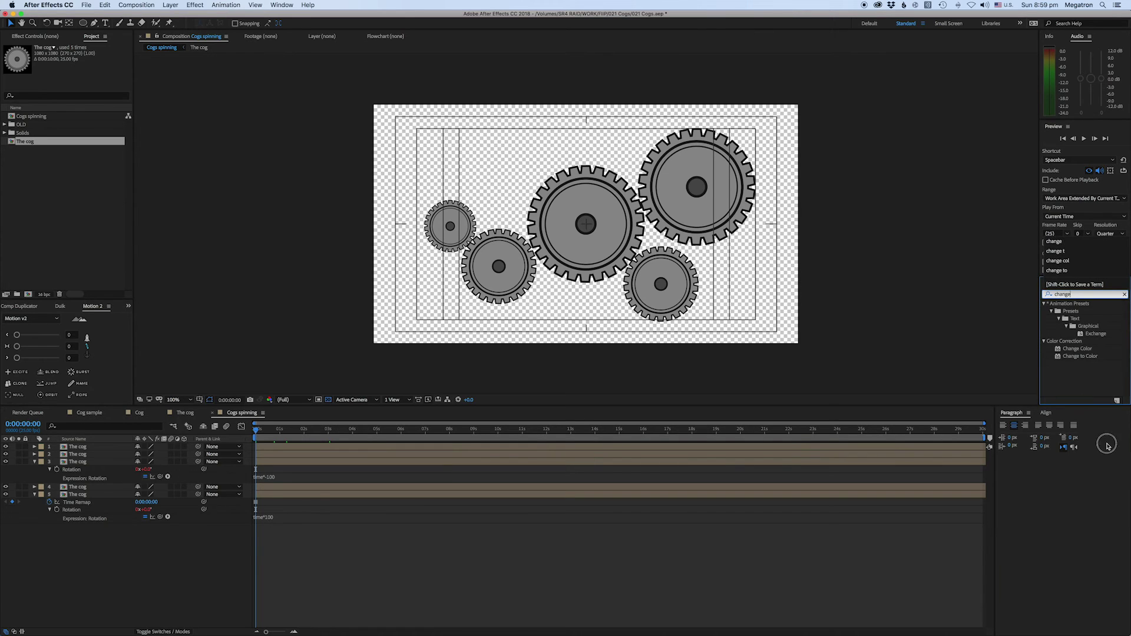
left_click(1126, 283)
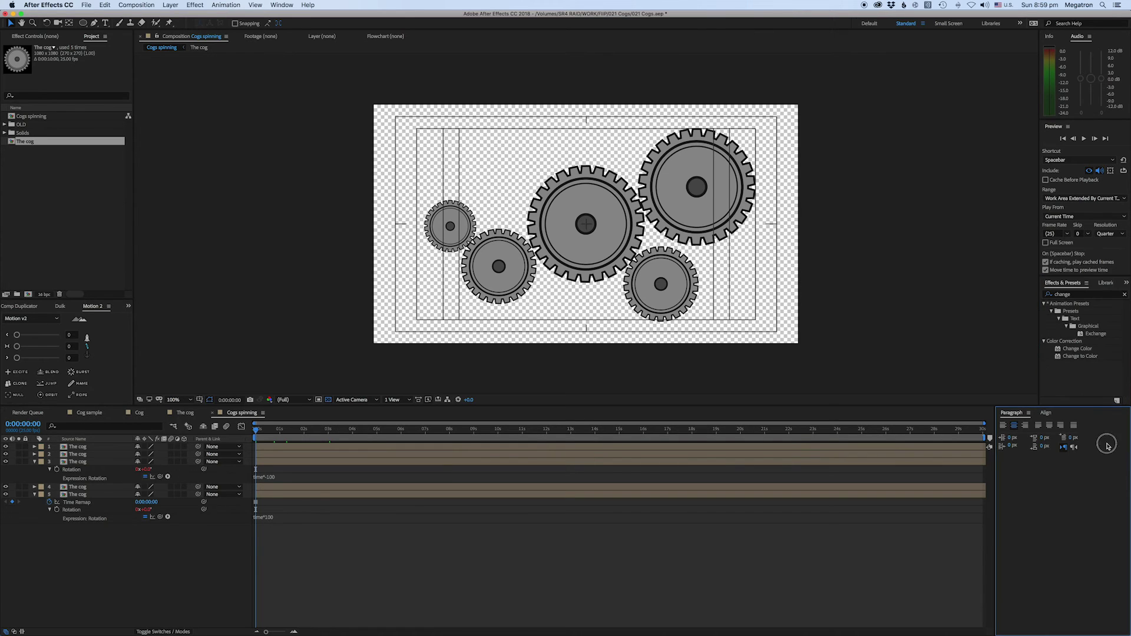
left_click(1125, 284)
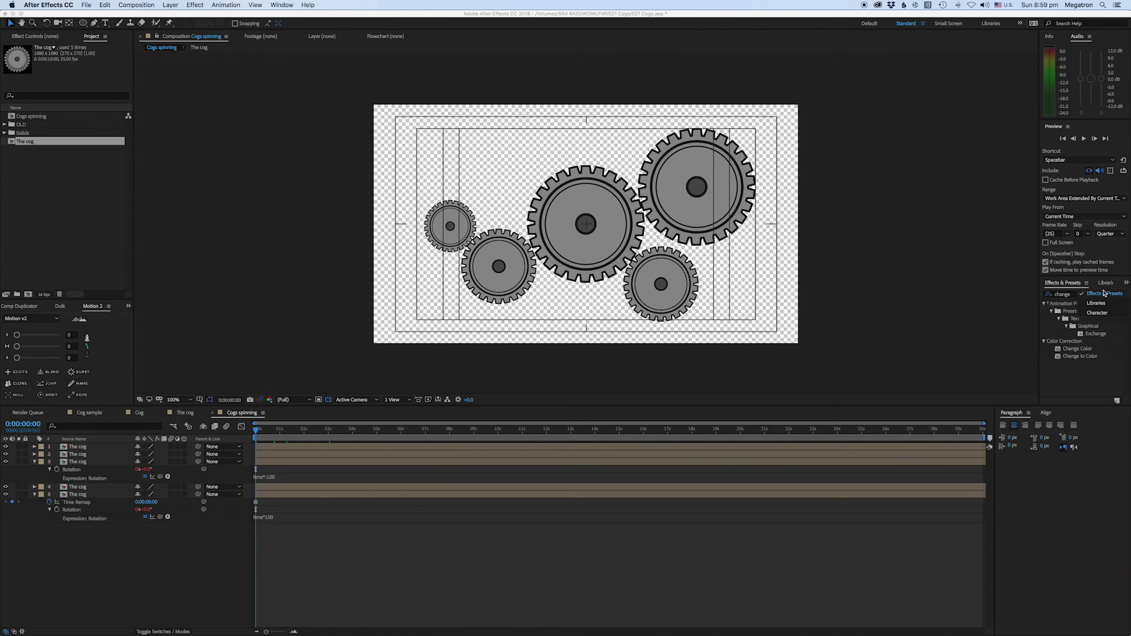
left_click(1067, 295)
left_click_drag(1091, 356, 323, 458)
Step: Sample the lower-right cog's grey as the effect's From colour and set its To colour to a dark orange
left_click(90, 63)
left_click(664, 268)
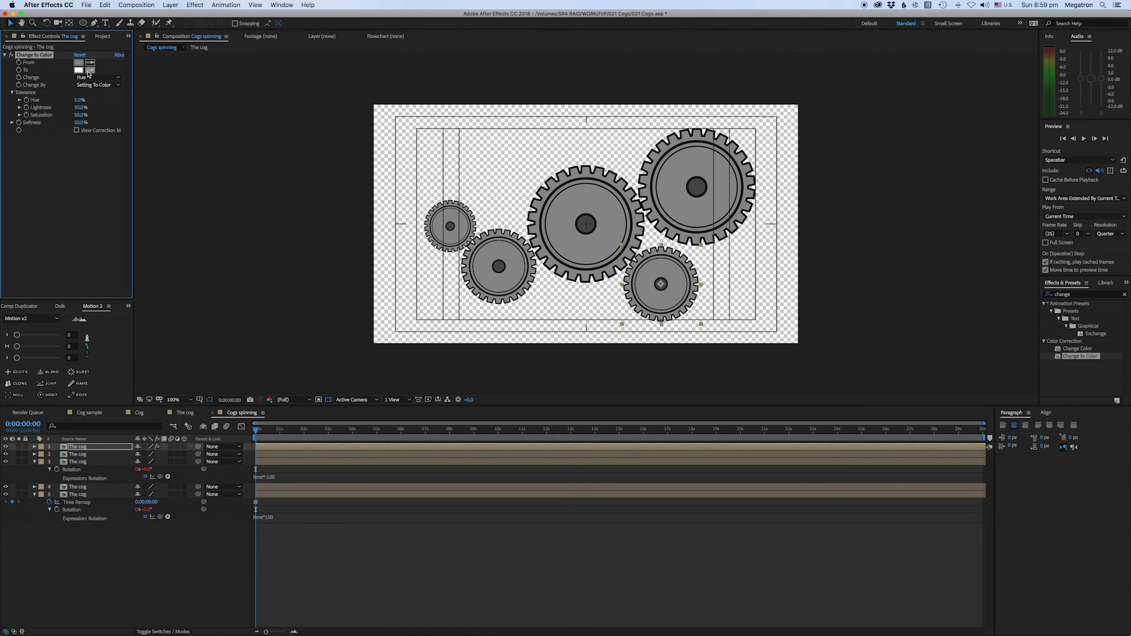
left_click(78, 69)
left_click(132, 270)
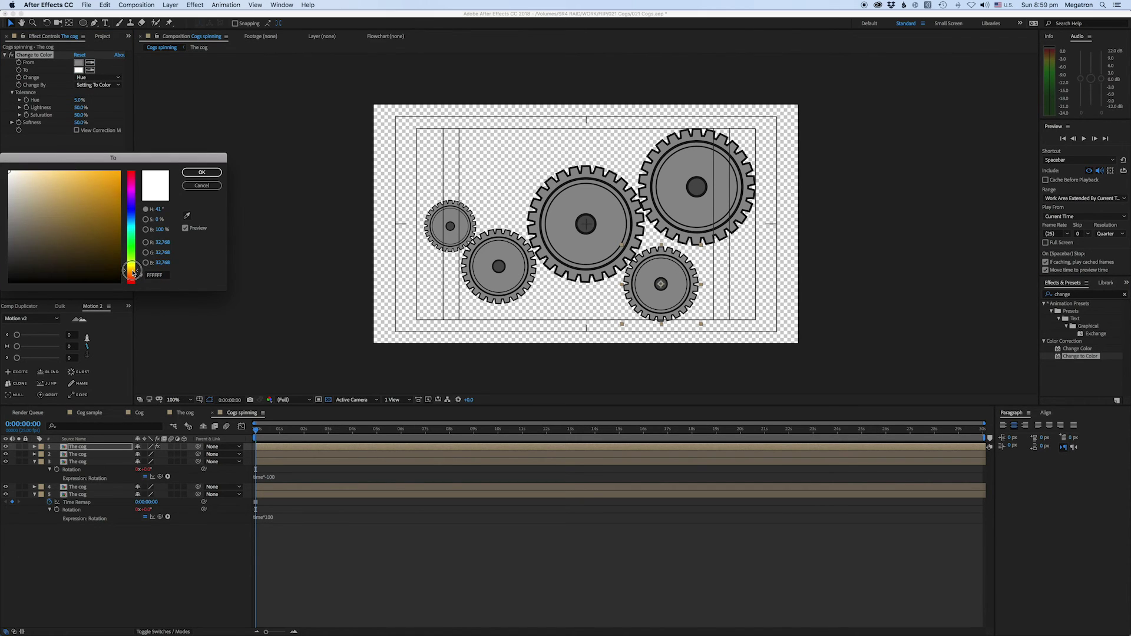
left_click_drag(133, 272, 104, 221)
left_click(194, 171)
Step: Try the lightness variants of the effect's Change option and settle on Hue & Saturation
left_click(85, 77)
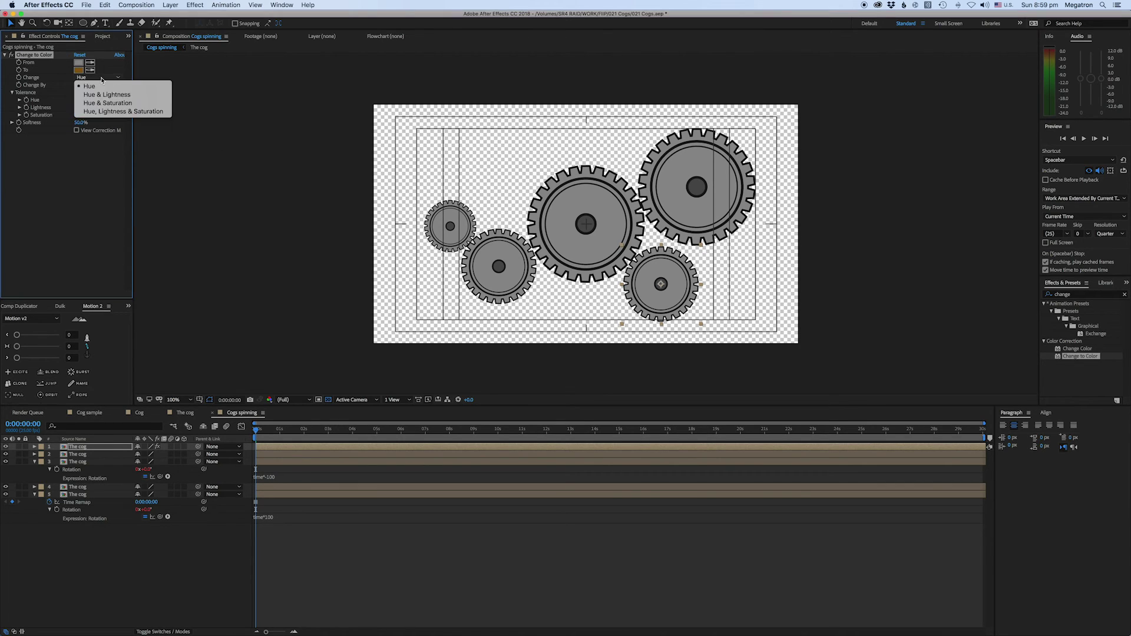
left_click(105, 103)
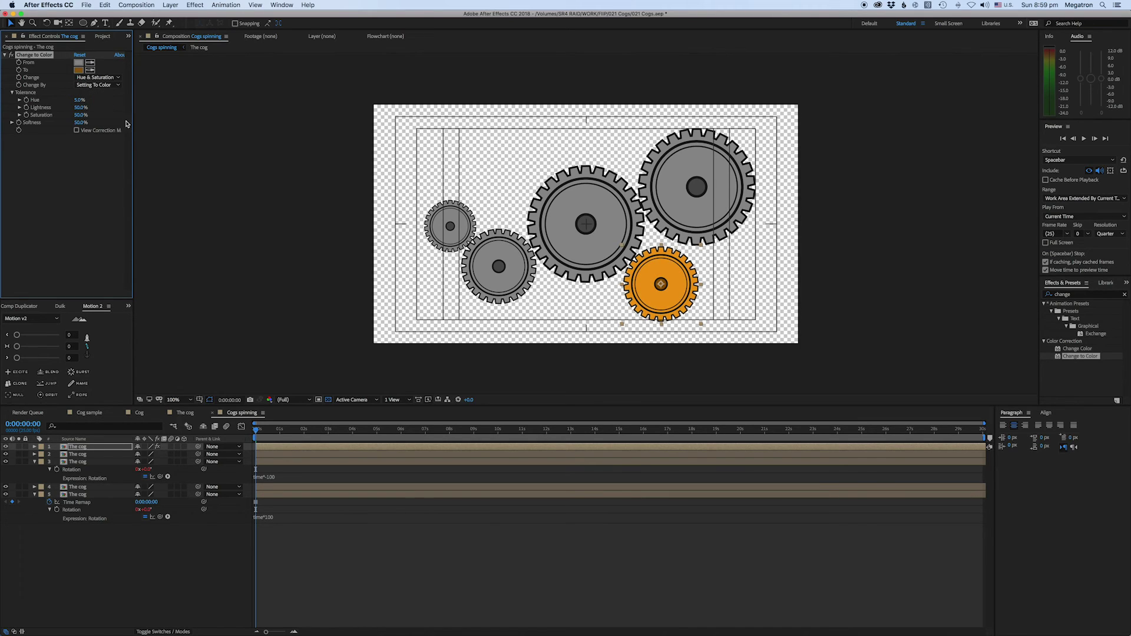
left_click(102, 78)
left_click(102, 113)
left_click(98, 77)
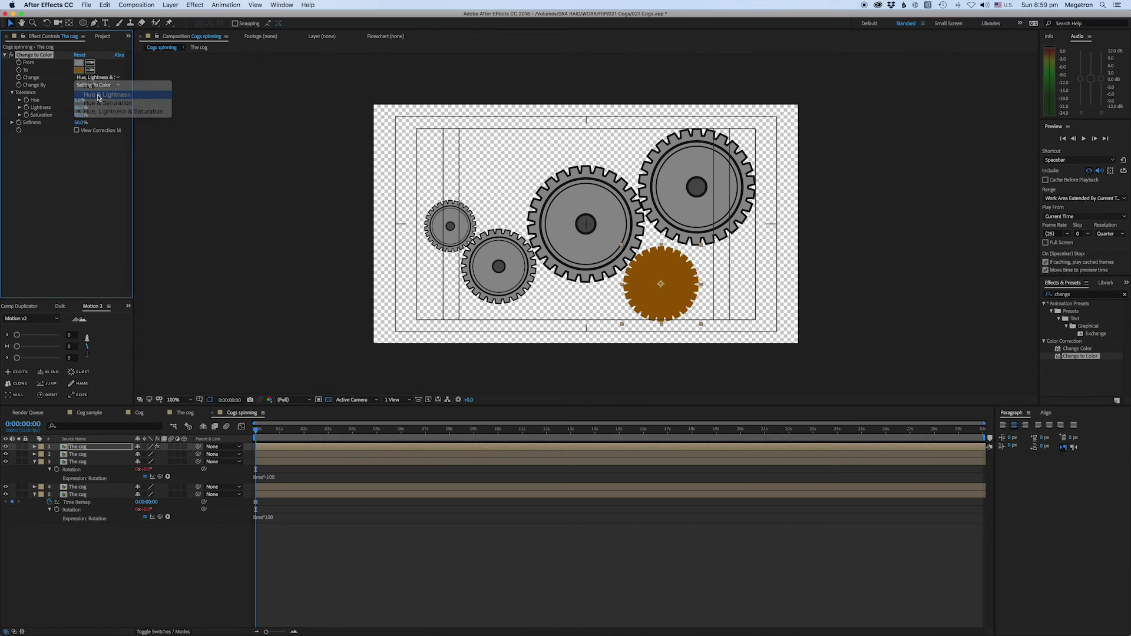
left_click(98, 95)
left_click(97, 77)
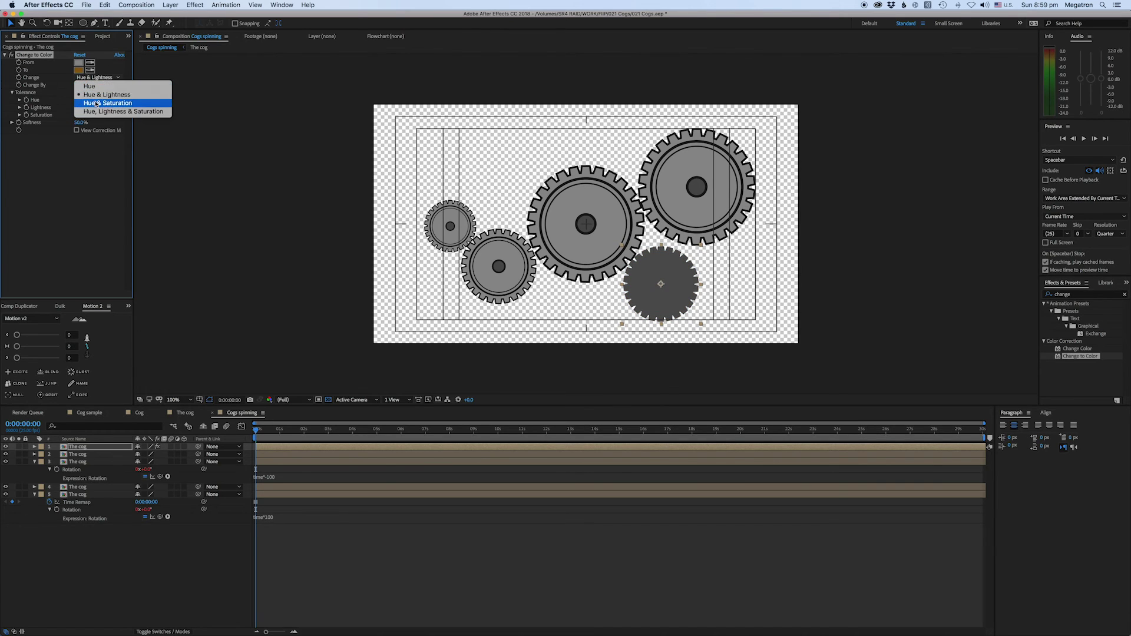
left_click(98, 103)
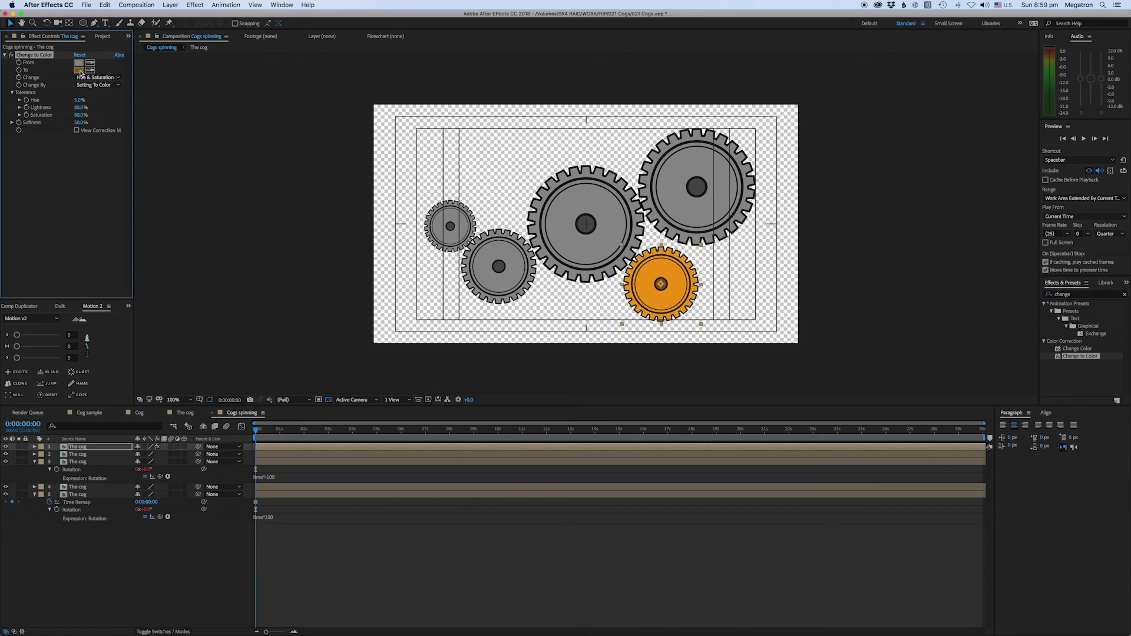
Step: Raise the Change to Color tolerances to Hue 34%, Lightness 94% and Saturation 100%
left_click_drag(80, 101, 141, 116)
left_click(85, 116)
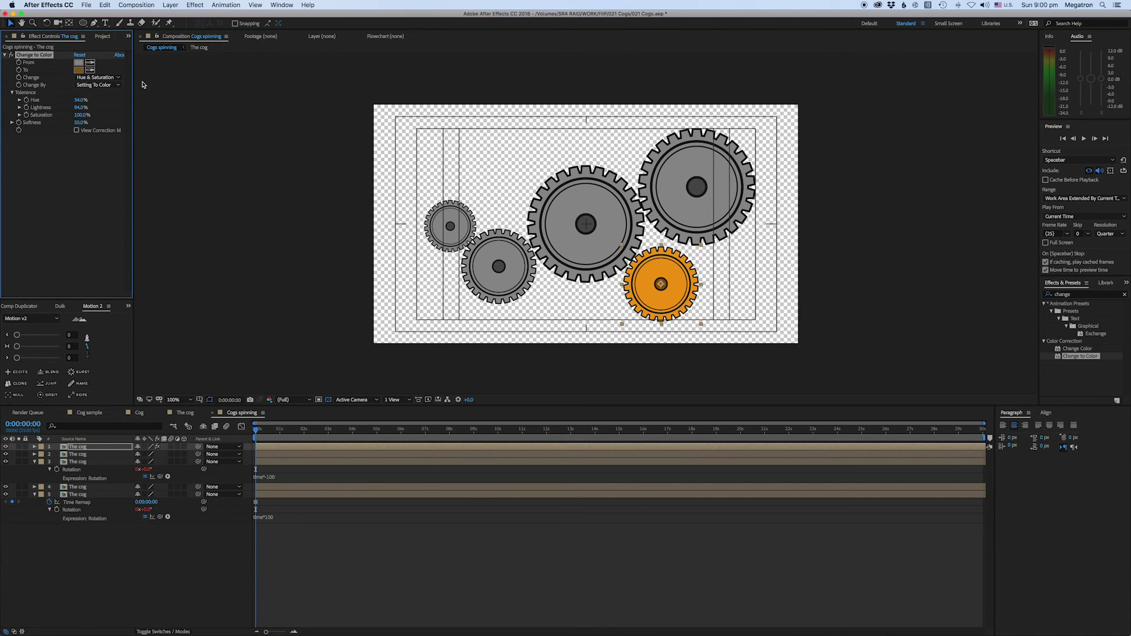
Step: Try the Hue, Lightness & Saturation option on the lower-right cog with a different hue tolerance
left_click(109, 79)
left_click(103, 111)
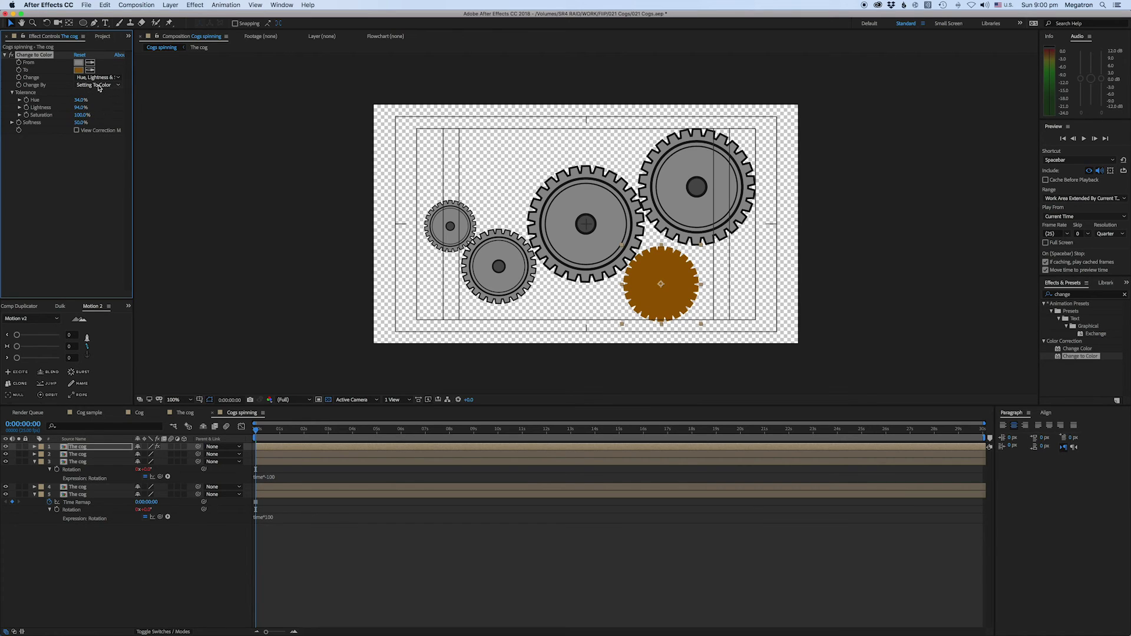
left_click_drag(80, 100, 48, 108)
Step: Reset Change to Color, sample the lower-right cog's grey as From and set To to a dark orange of hue 35° and 56% brightness
left_click(79, 54)
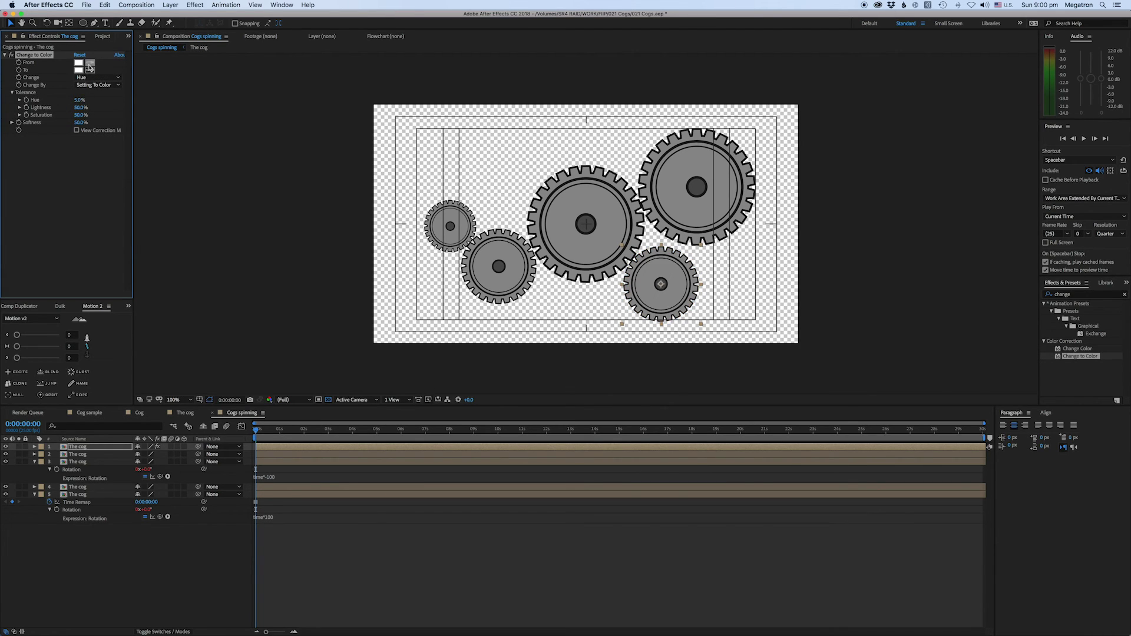
left_click(90, 63)
left_click(653, 270)
left_click(78, 70)
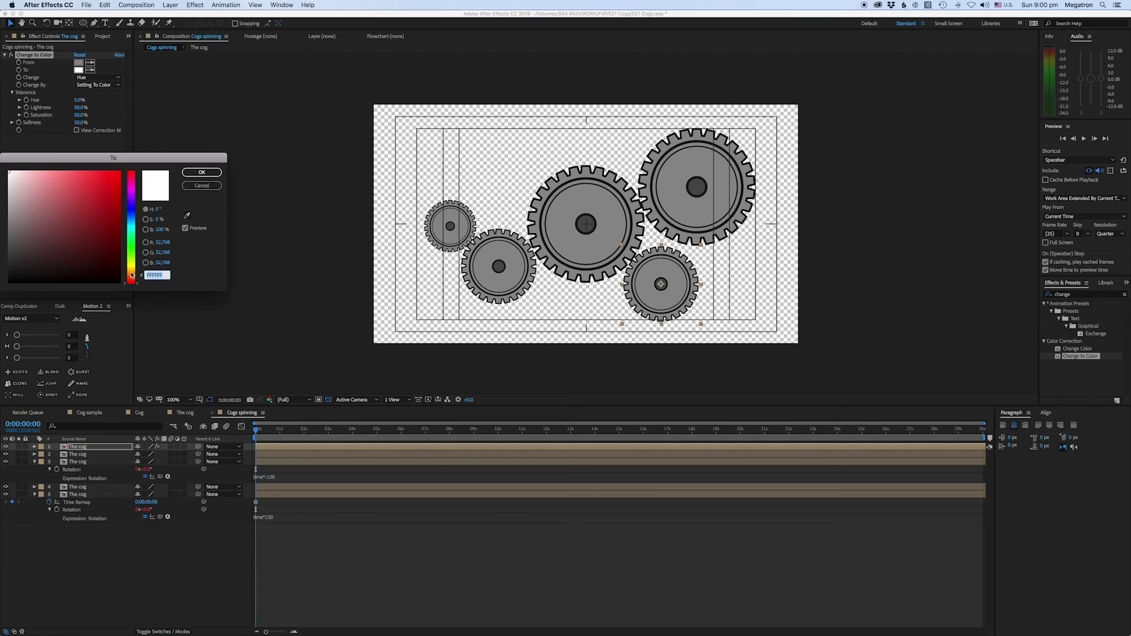
left_click_drag(132, 275, 132, 272)
left_click(120, 220)
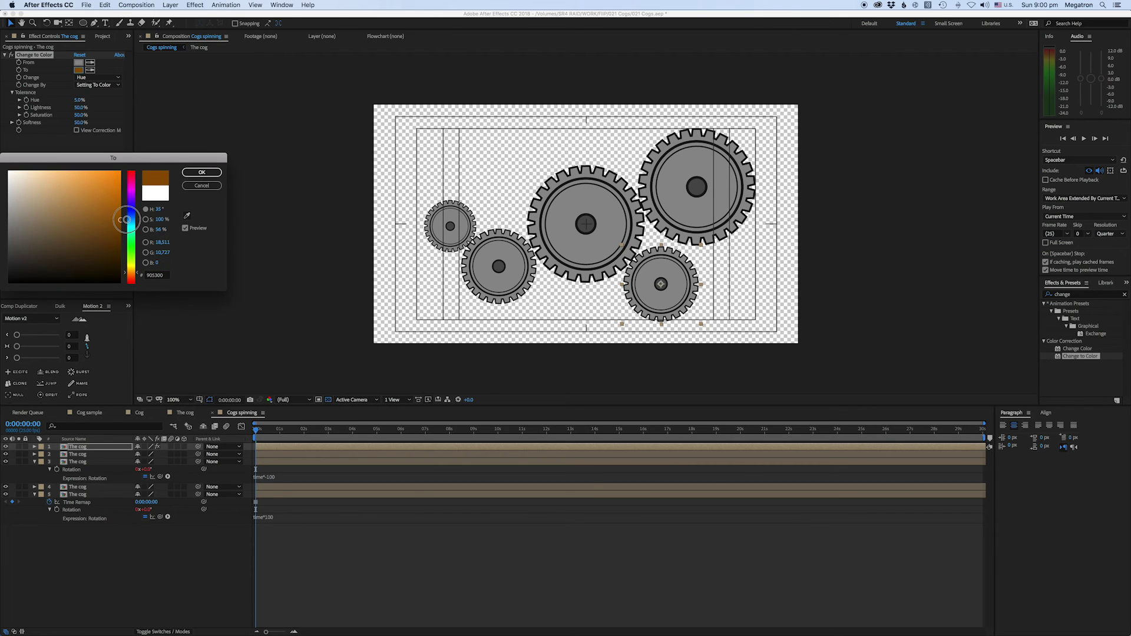
left_click(202, 173)
Step: Set the effect to change Hue, Lightness & Saturation by Transforming To Color
left_click(97, 78)
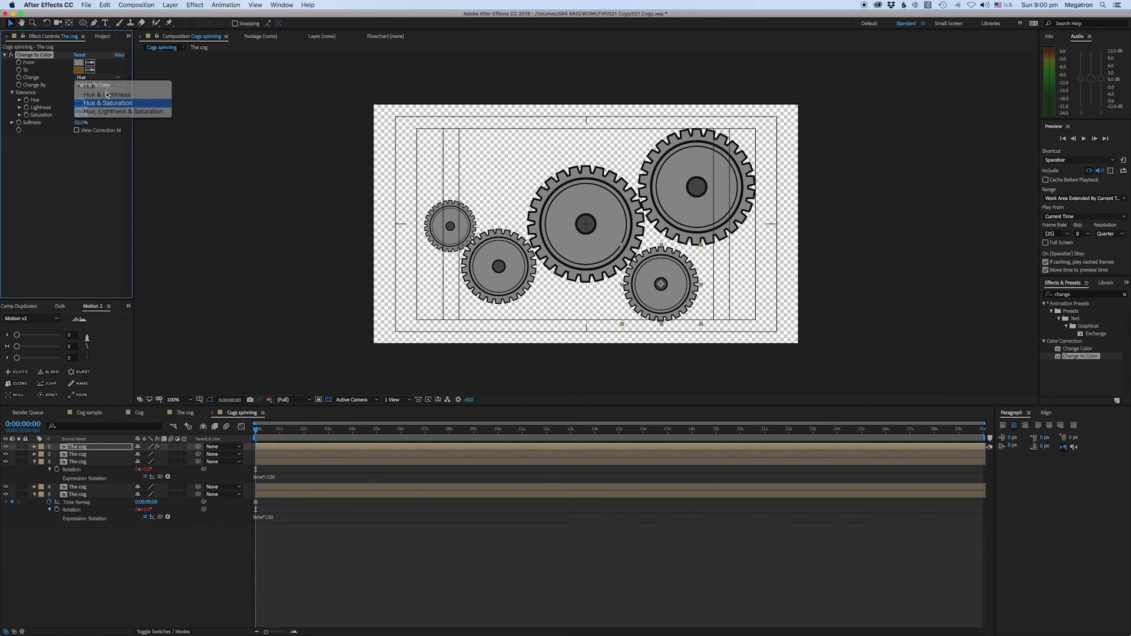
left_click(109, 102)
left_click(98, 85)
left_click(107, 102)
left_click(106, 78)
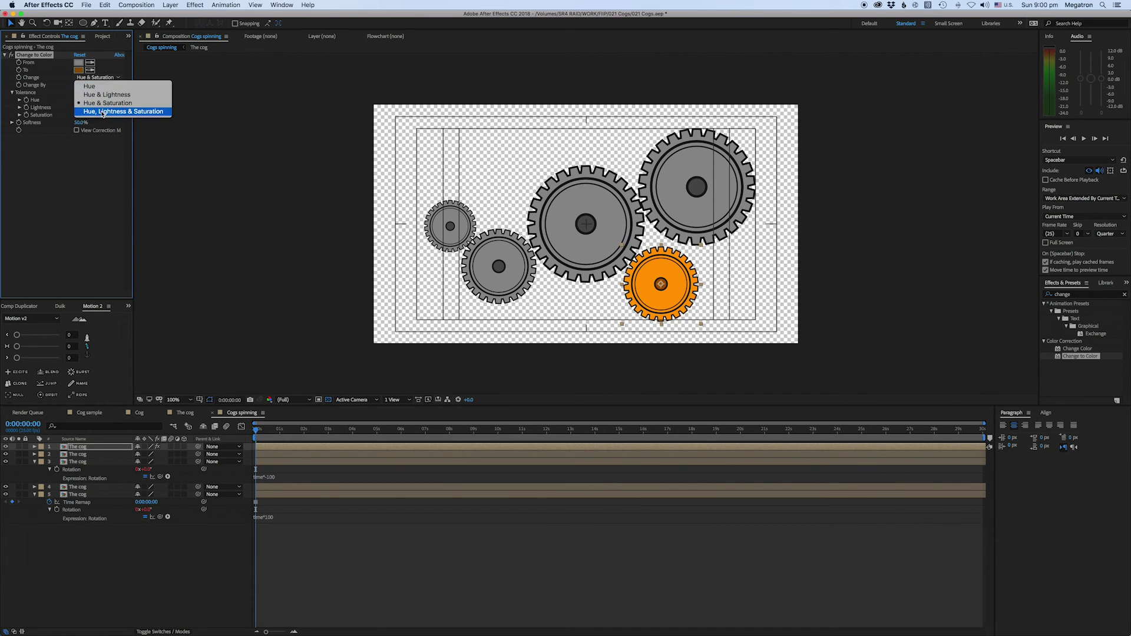
left_click(103, 111)
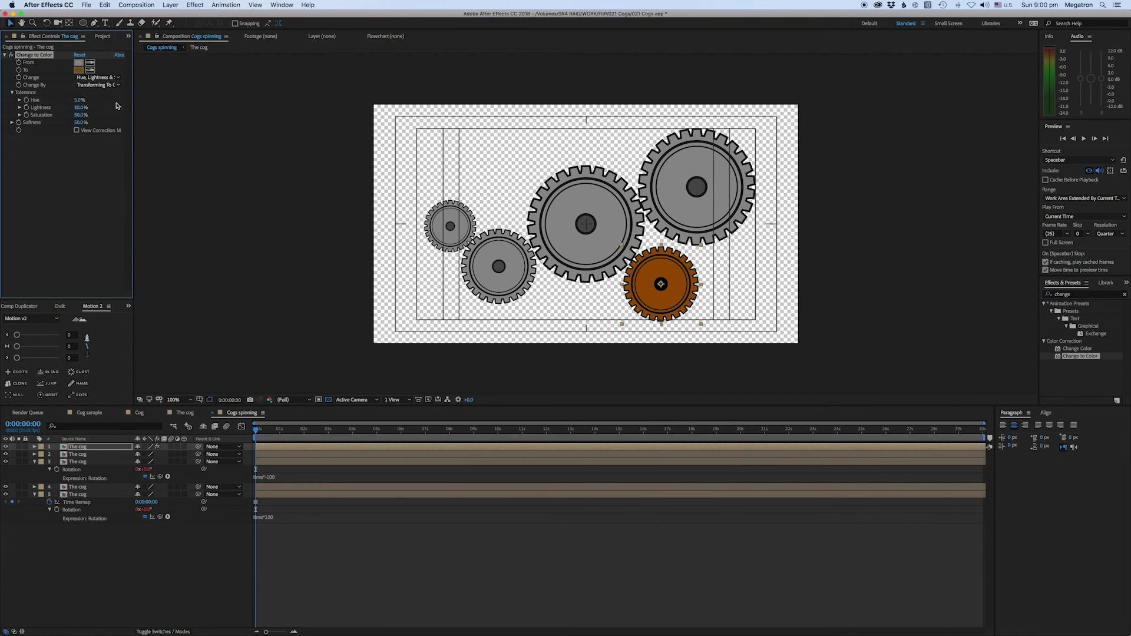
Step: Widen the effect settings temporarily to examine the Change and Change By options in full
left_click_drag(134, 109, 226, 107)
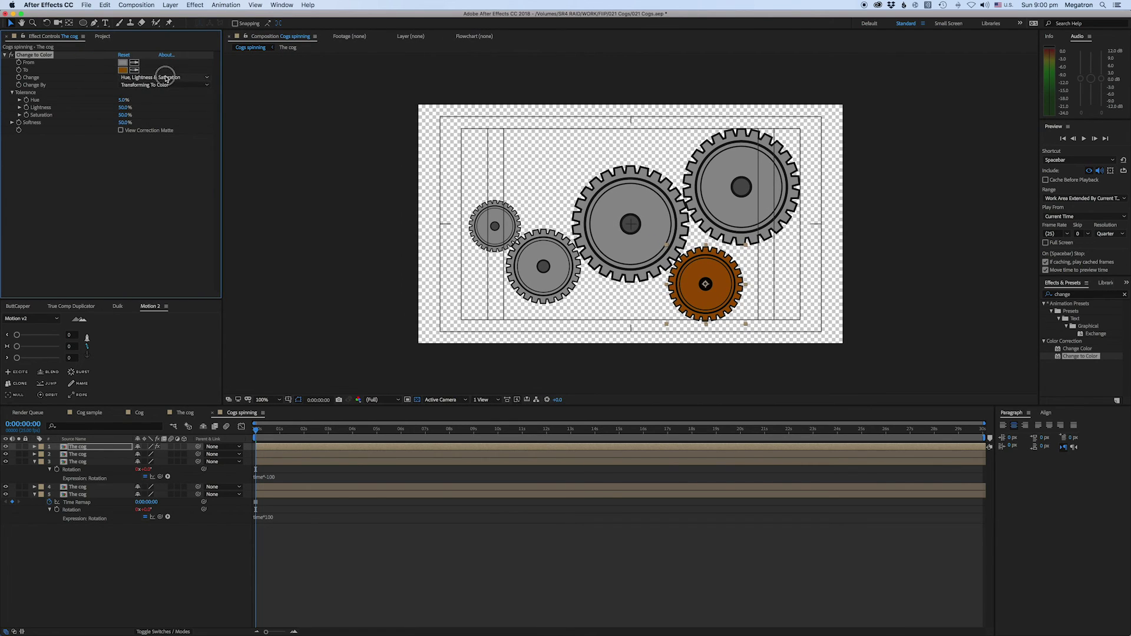
left_click(165, 84)
left_click(159, 112)
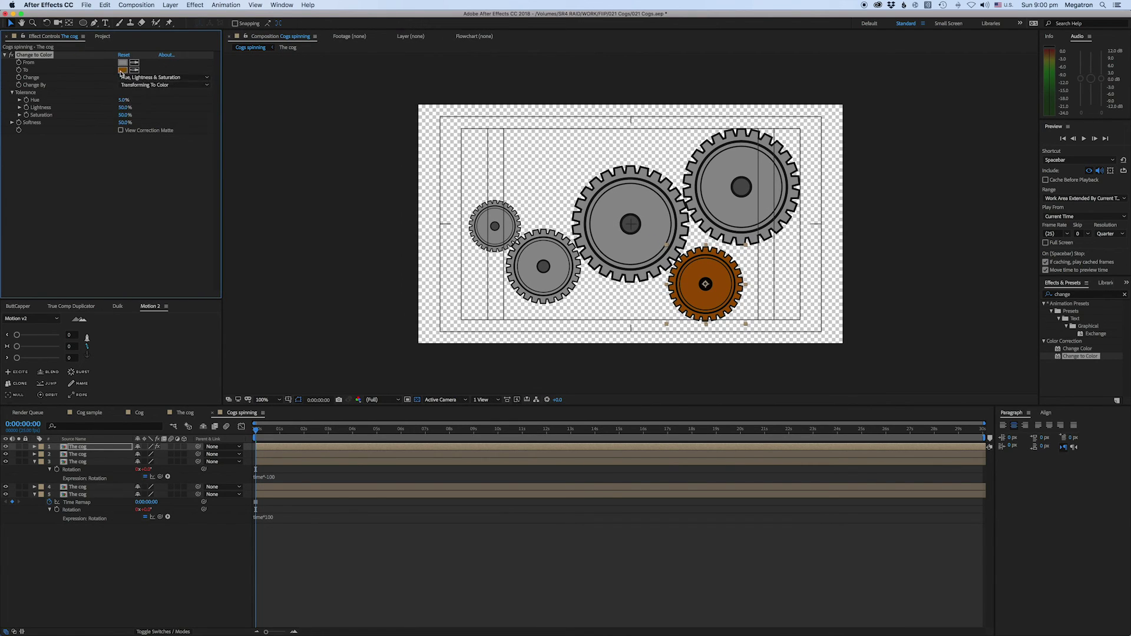
left_click(152, 86)
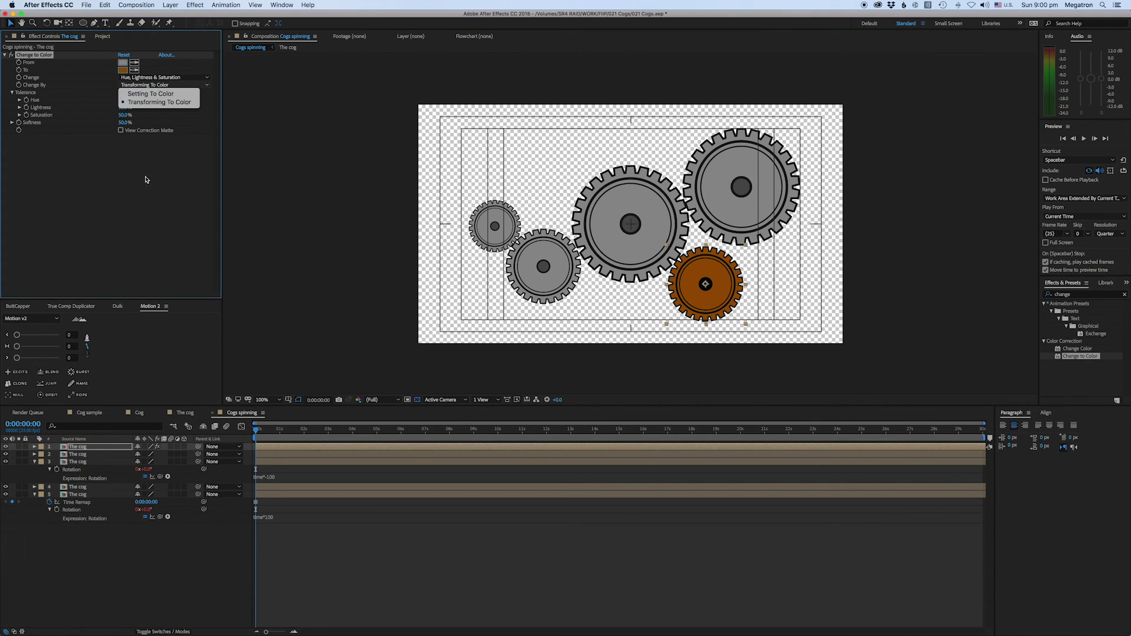
left_click(146, 179)
left_click_drag(223, 168, 145, 168)
Step: Preview the spinning cogs briefly to check the recoloured lower-right cog
left_click(271, 438)
key("space")
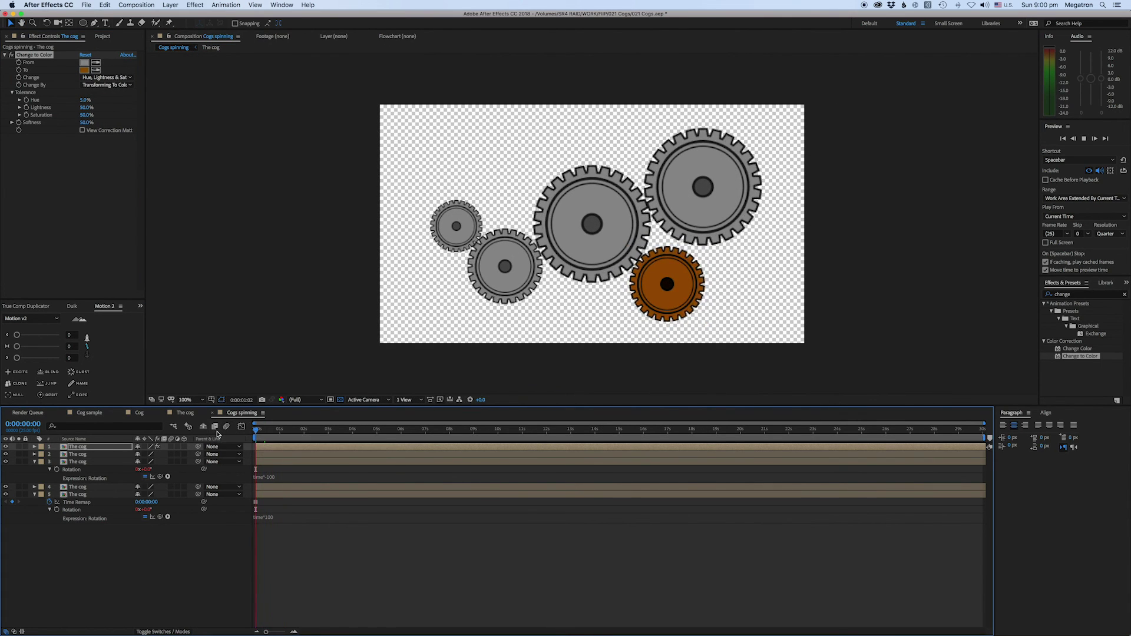
key("space")
Step: Reveal Change to Color on layer 1, try transferring it to layer 2 and undo the paste
key("e")
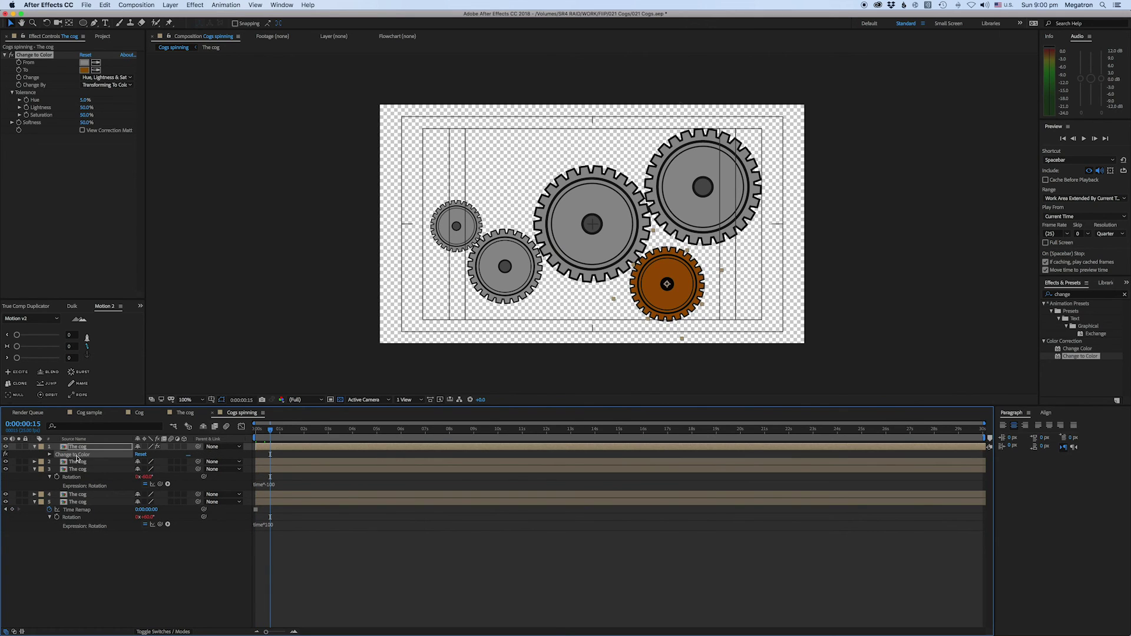
left_click(83, 463)
left_click(81, 448)
left_click(82, 463)
key("super+alt+shift+e")
key("super+z")
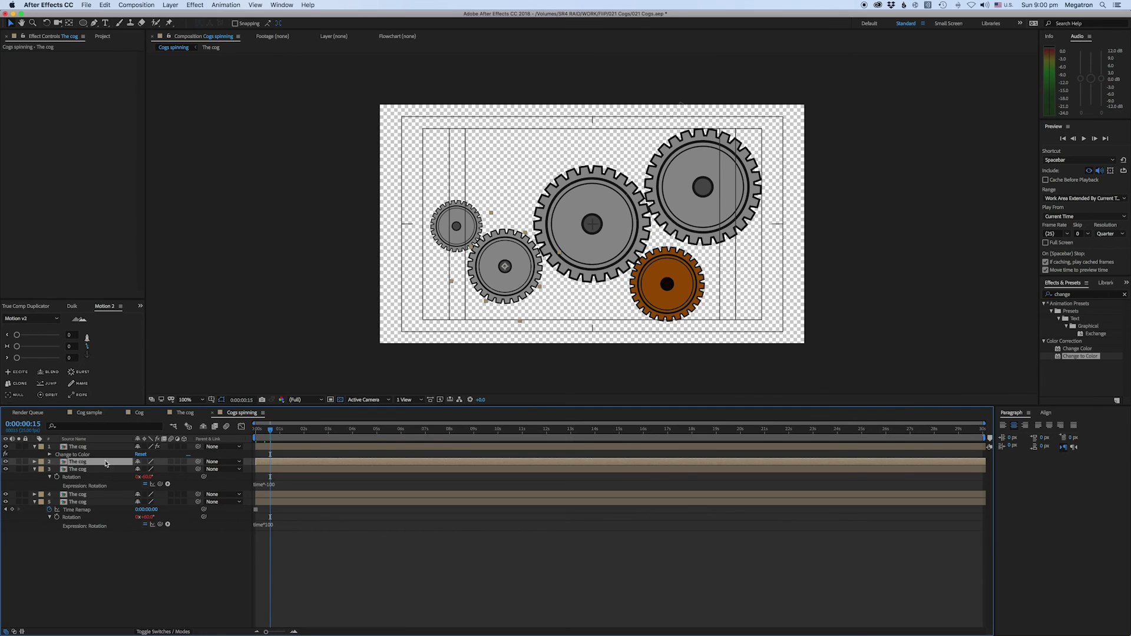
Step: Copy the Change to Color effect from layer 1 and paste it onto the lower-left cog's layer 2
left_click(82, 463)
right_click(83, 456)
key("Escape")
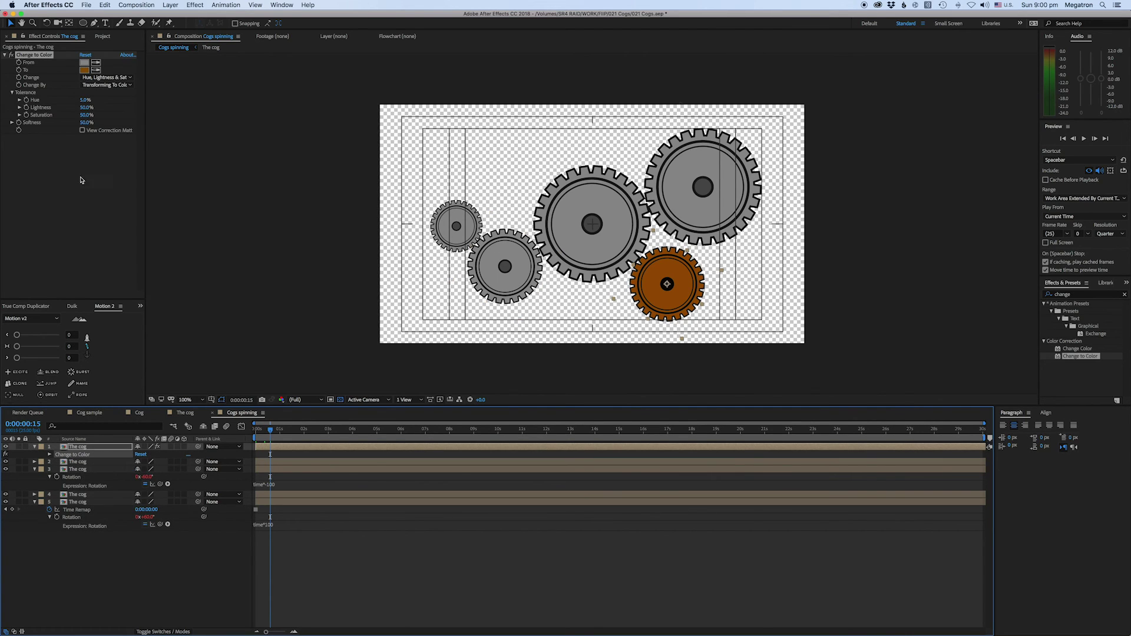
left_click(112, 4)
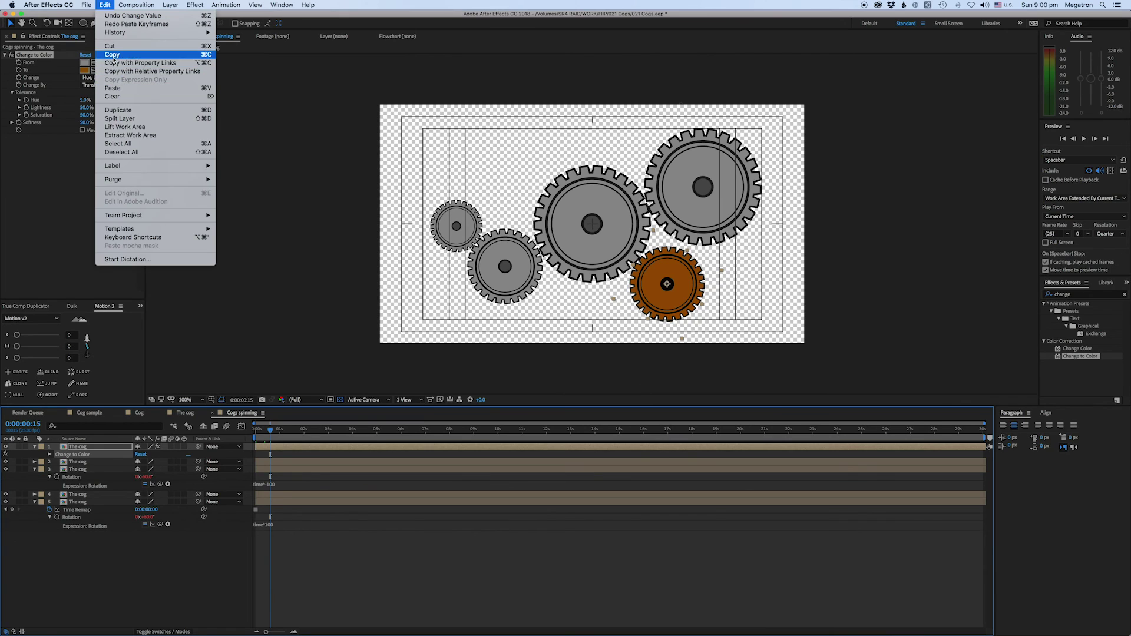
left_click(112, 55)
key("super+Down")
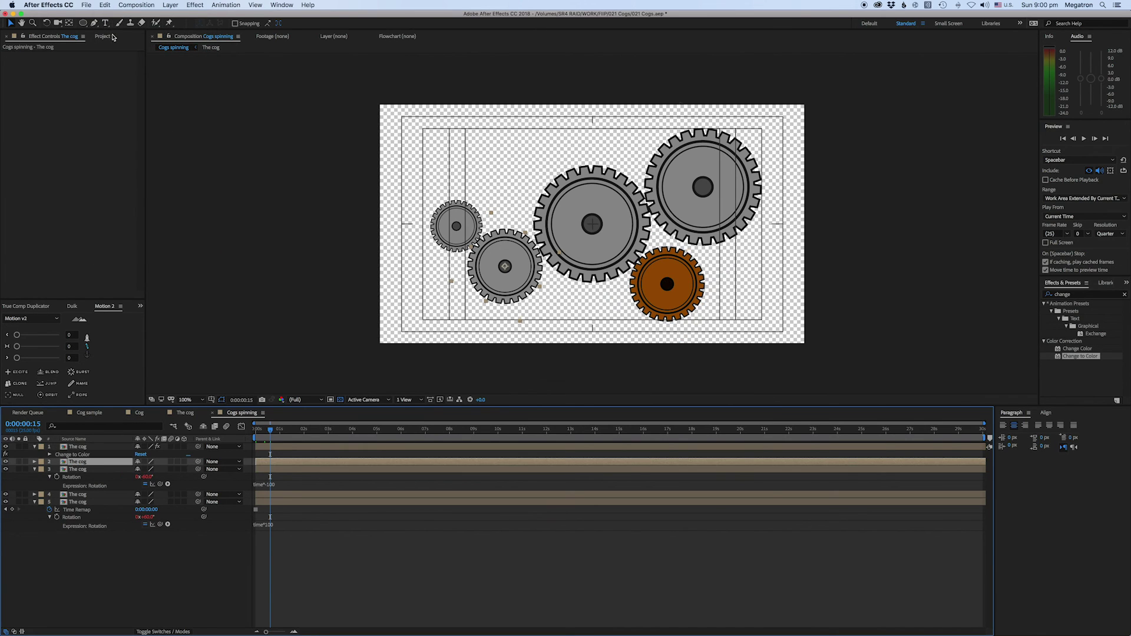
left_click(105, 4)
left_click(120, 88)
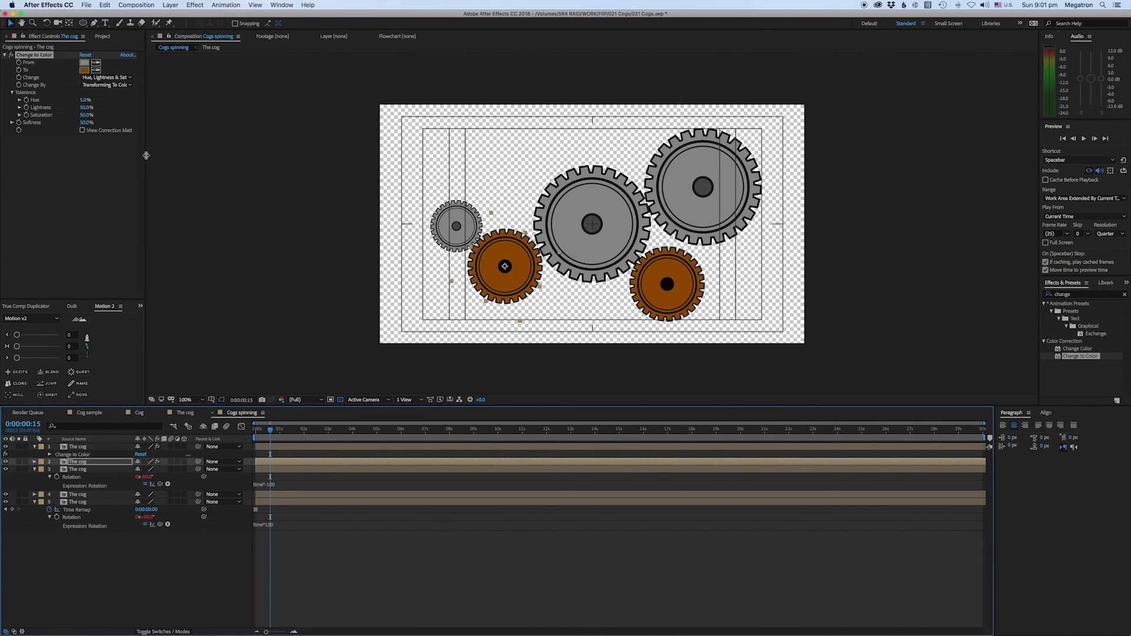
Step: Set the lower-left cog's To colour to a dark red with a hue of about 20°
left_click(84, 69)
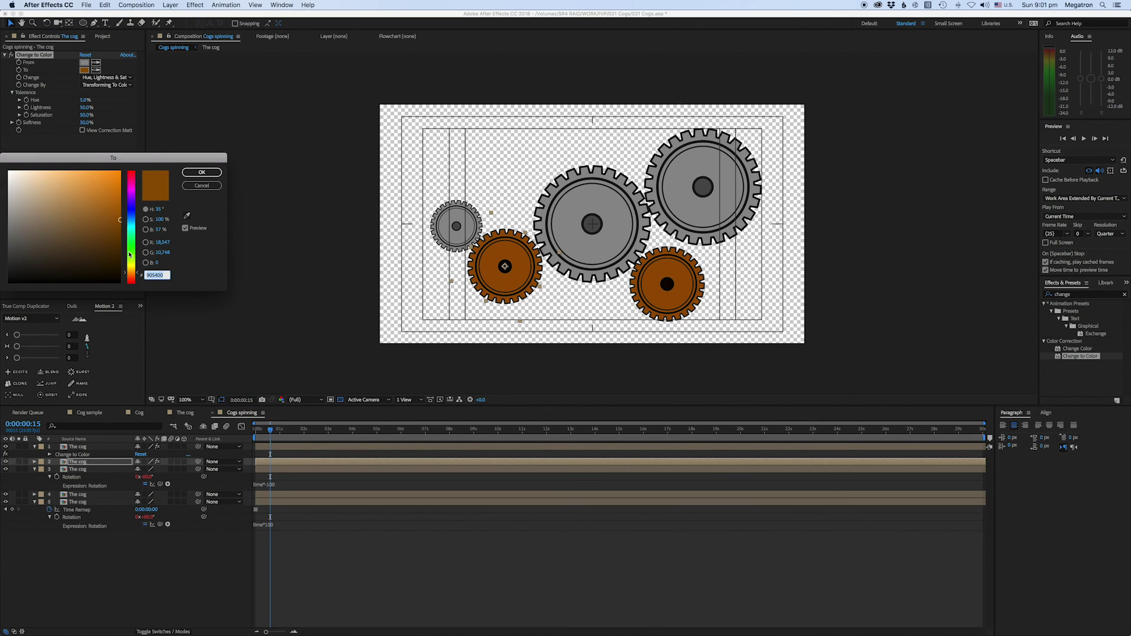
left_click_drag(130, 273, 130, 277)
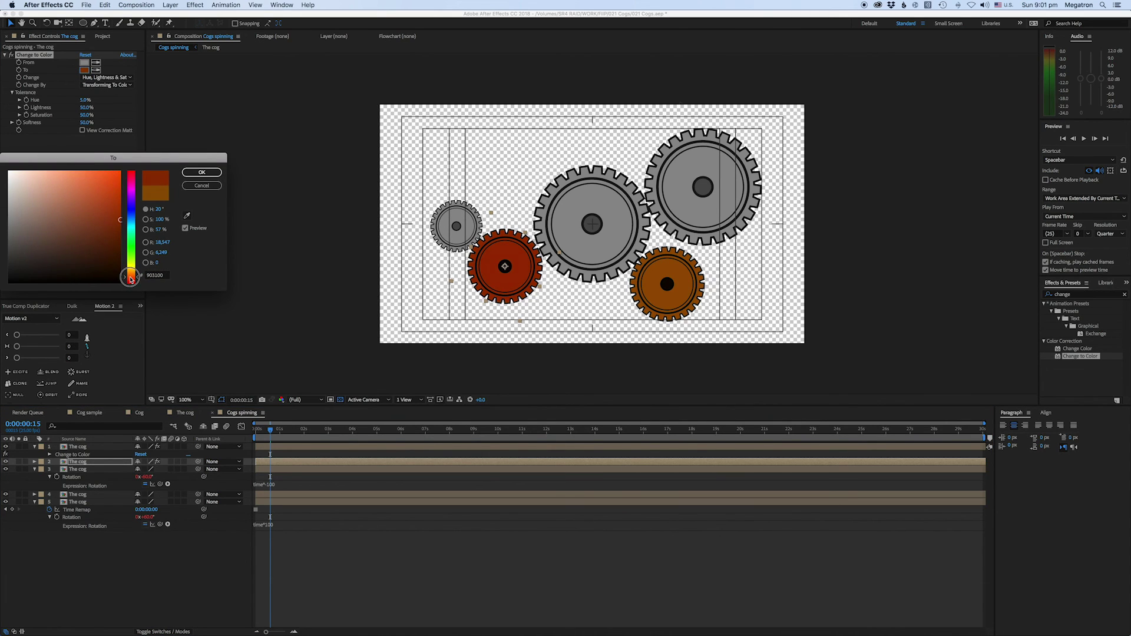
left_click(202, 172)
Step: Copy layer 2's Change to Color effect and paste it onto the large upper-right cog's layer 3
left_click(82, 469)
left_click(83, 462)
key("e")
left_click(73, 469)
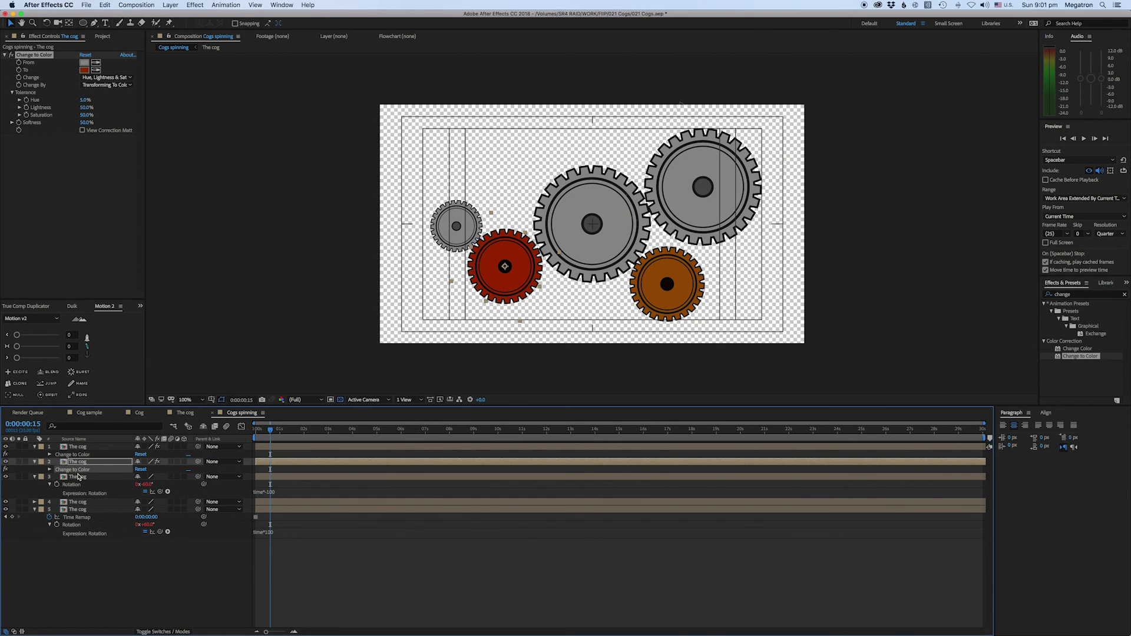
key("ctrl+c")
left_click(80, 478)
key("ctrl+v")
Step: Set the upper-right cog's To colour to a dark yellow with a hue of 48°, hex 907400
left_click(84, 70)
left_click_drag(132, 276, 132, 268)
left_click(194, 176)
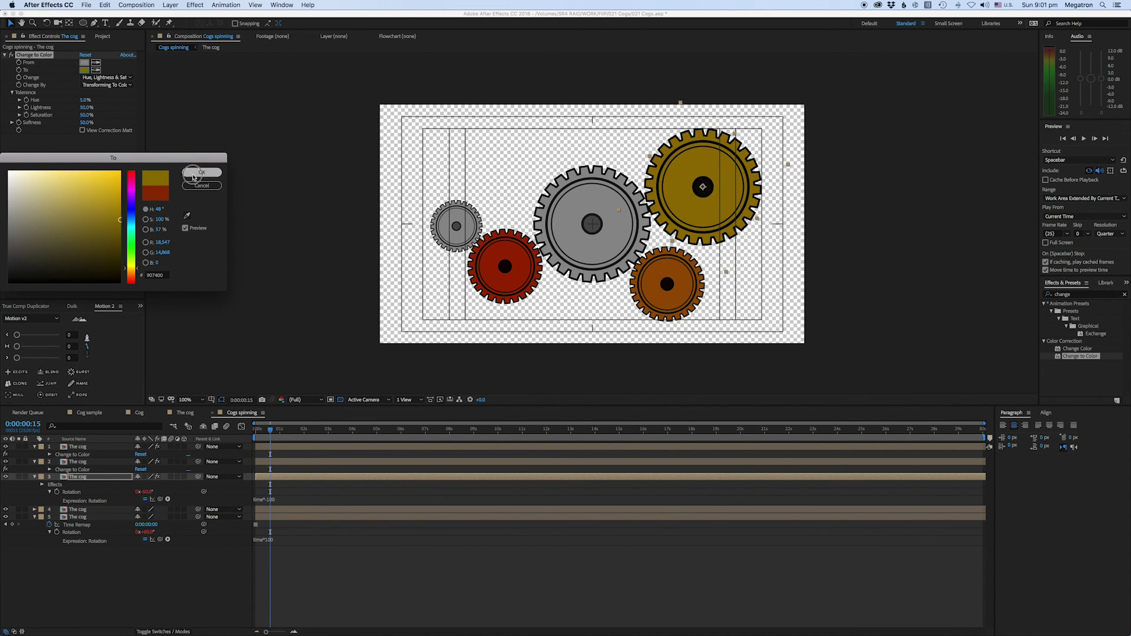
Step: Paste Change to Color onto the smallest cog's layer 4 and set its To colour to a muted brownish red
left_click(86, 510)
key("super+v")
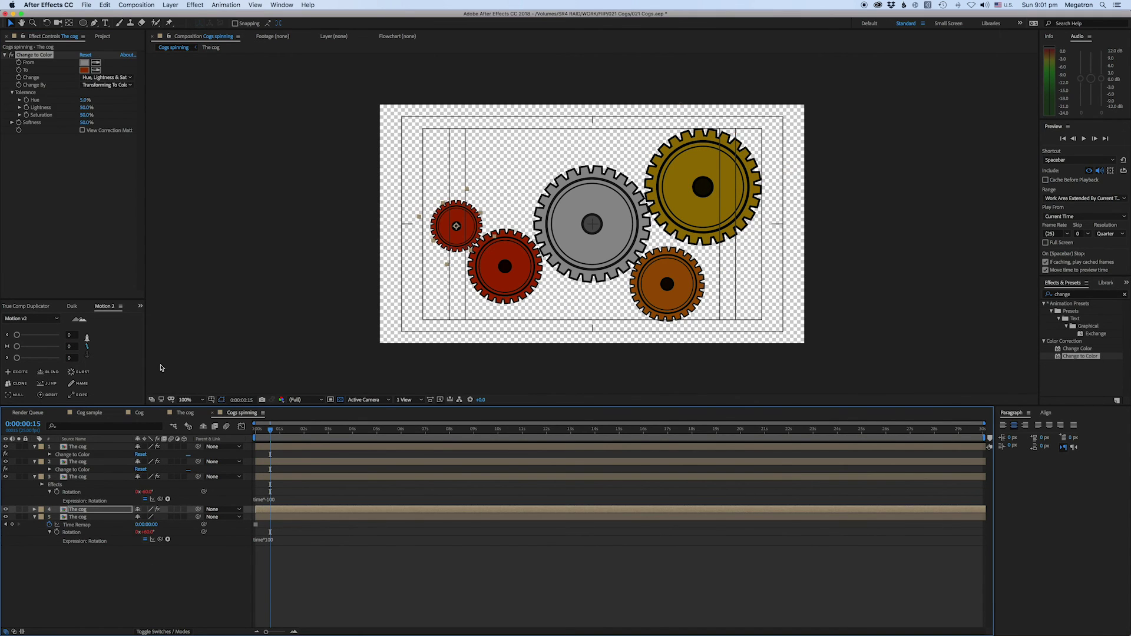
left_click(85, 69)
left_click_drag(112, 270, 91, 232)
left_click(201, 172)
Step: Paste Change to Color onto the large central cog's layer 5 and set its To colour to a lighter orange-red
left_click(91, 524)
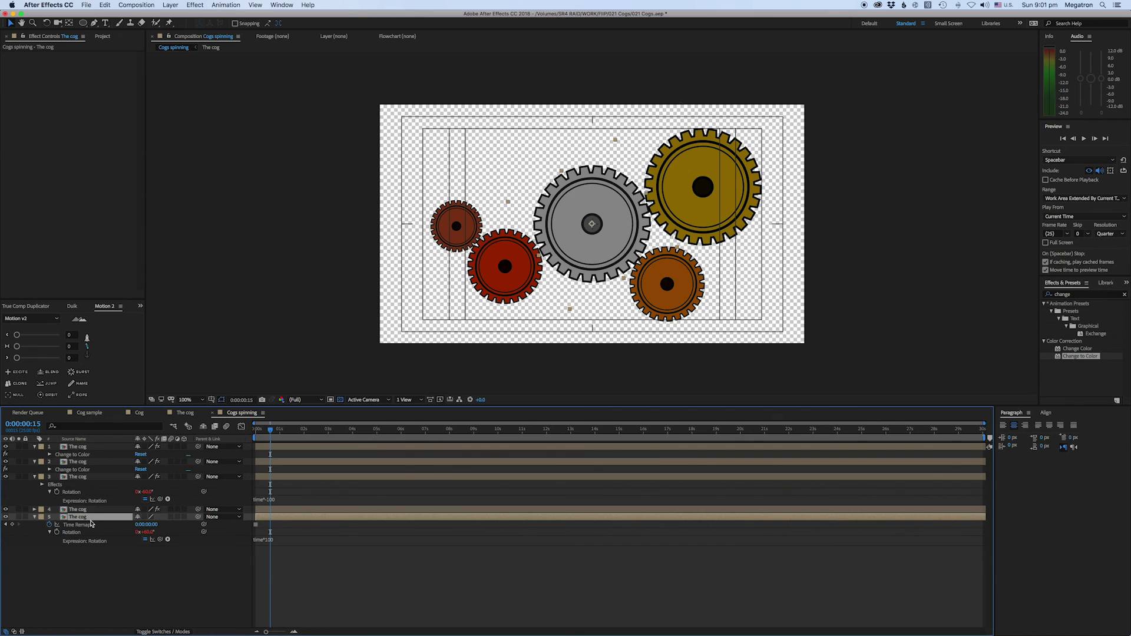
key("super+v")
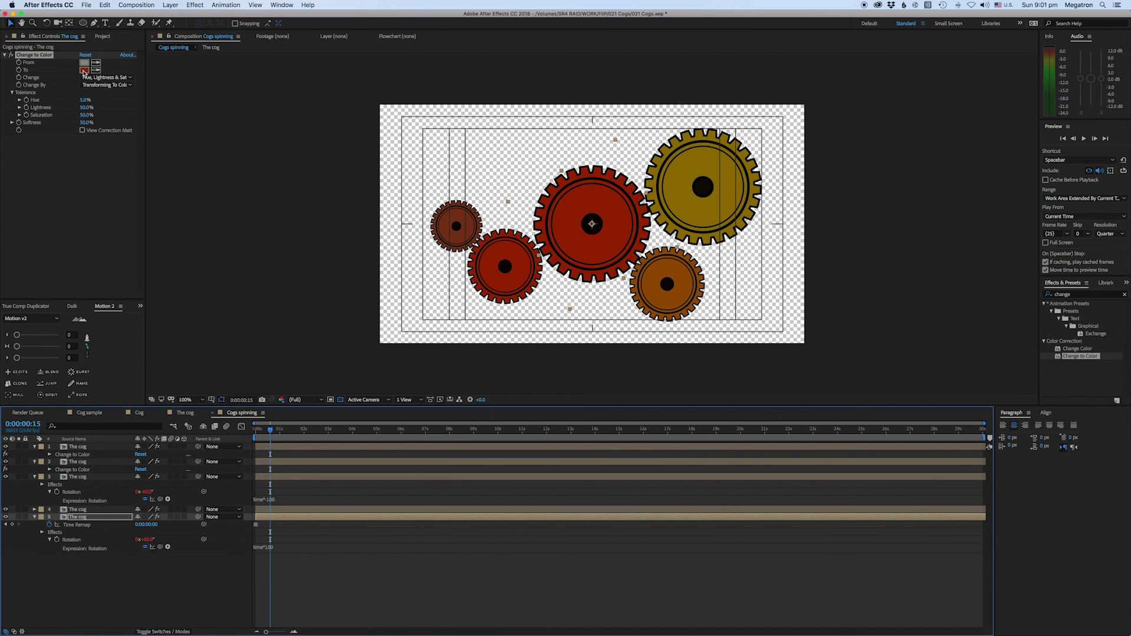
left_click(85, 70)
left_click_drag(112, 207, 95, 208)
left_click(199, 172)
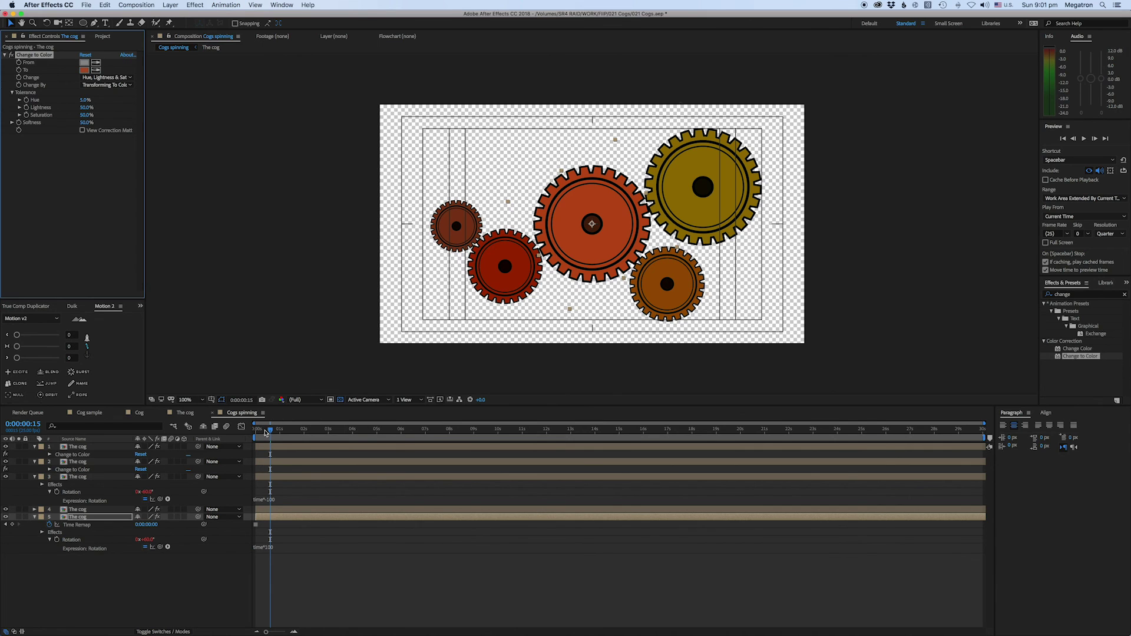
Step: Play the coloured cog animation from the start and collapse the properties of all five cog layers
left_click(231, 439)
key("Home")
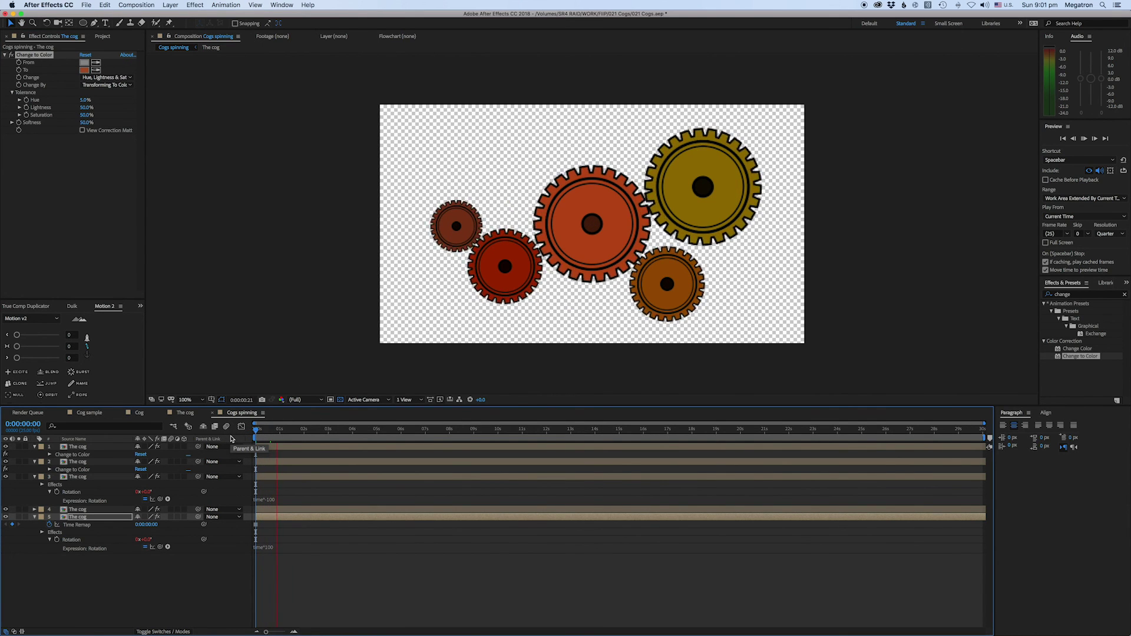
key("space")
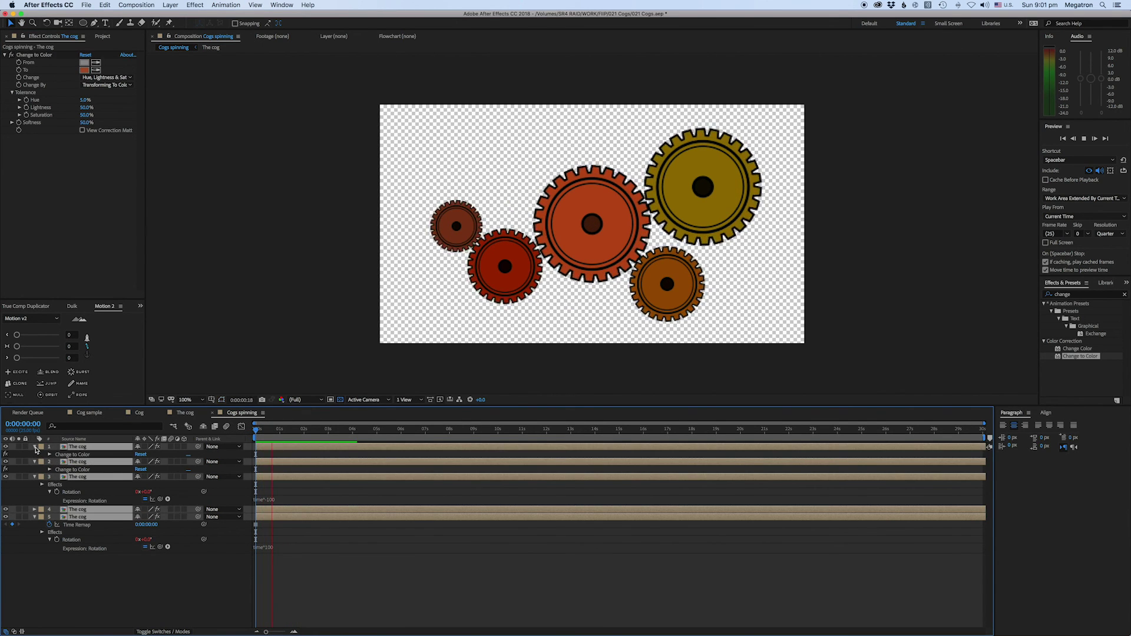
key("u")
left_click(106, 543)
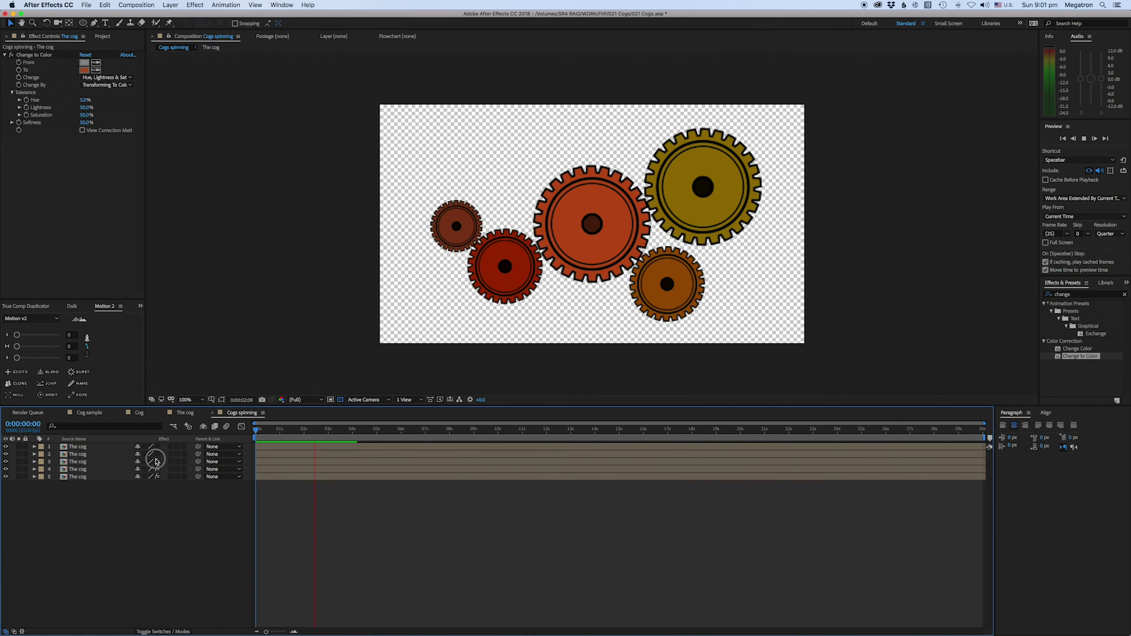
Step: Toggle the effects of all five cog layers off and on during playback to compare the original grey with the new colours
left_click_drag(158, 447, 158, 476)
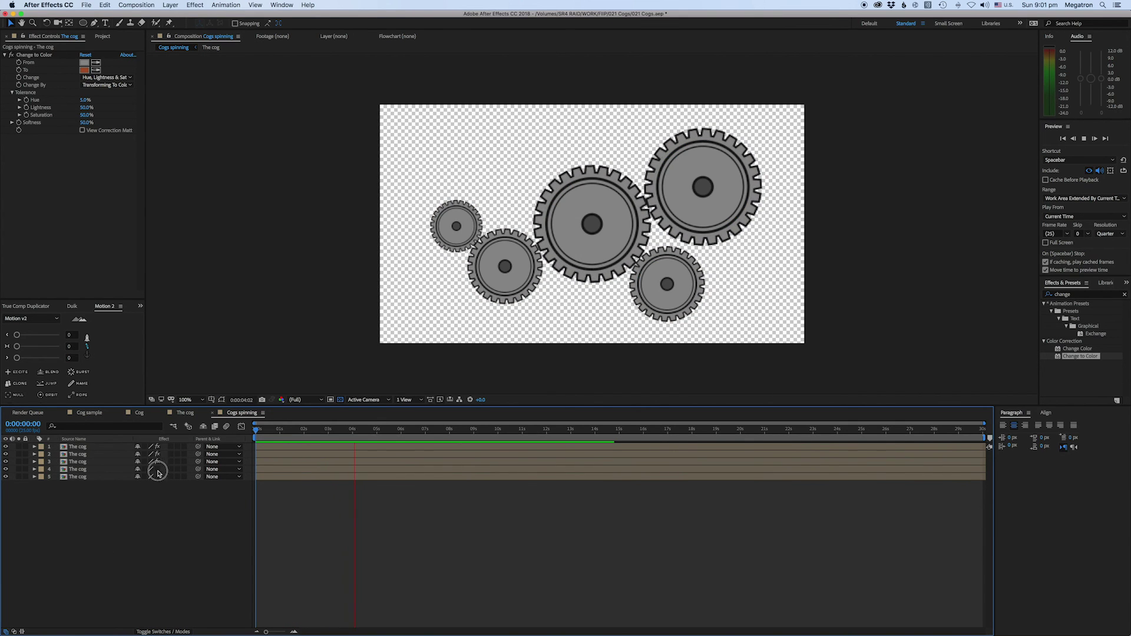
key("space")
key("space")
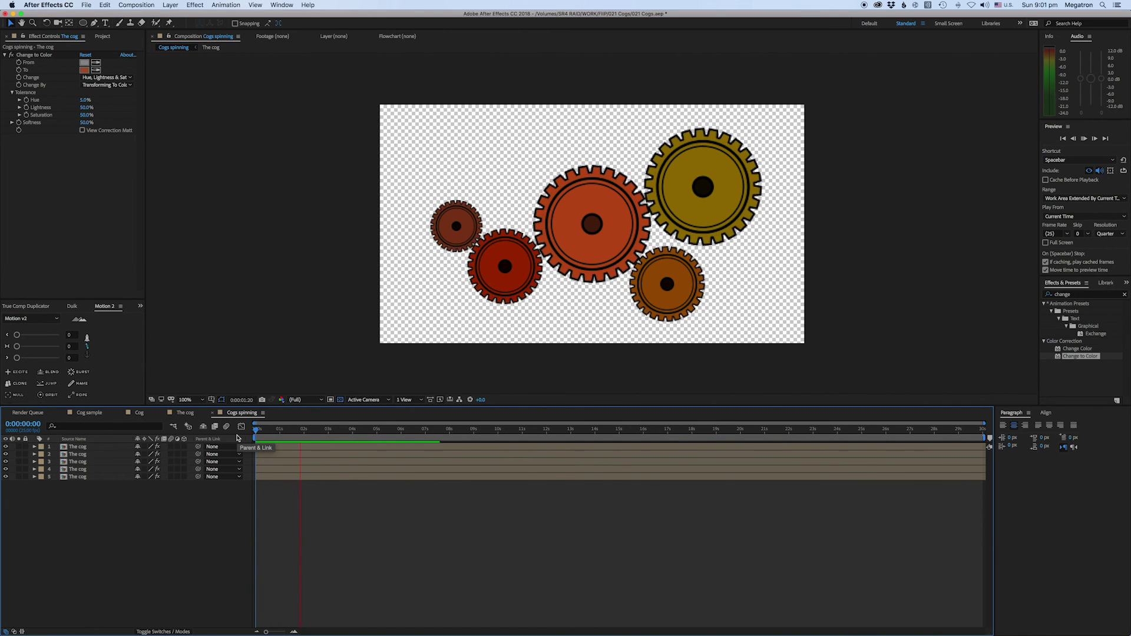